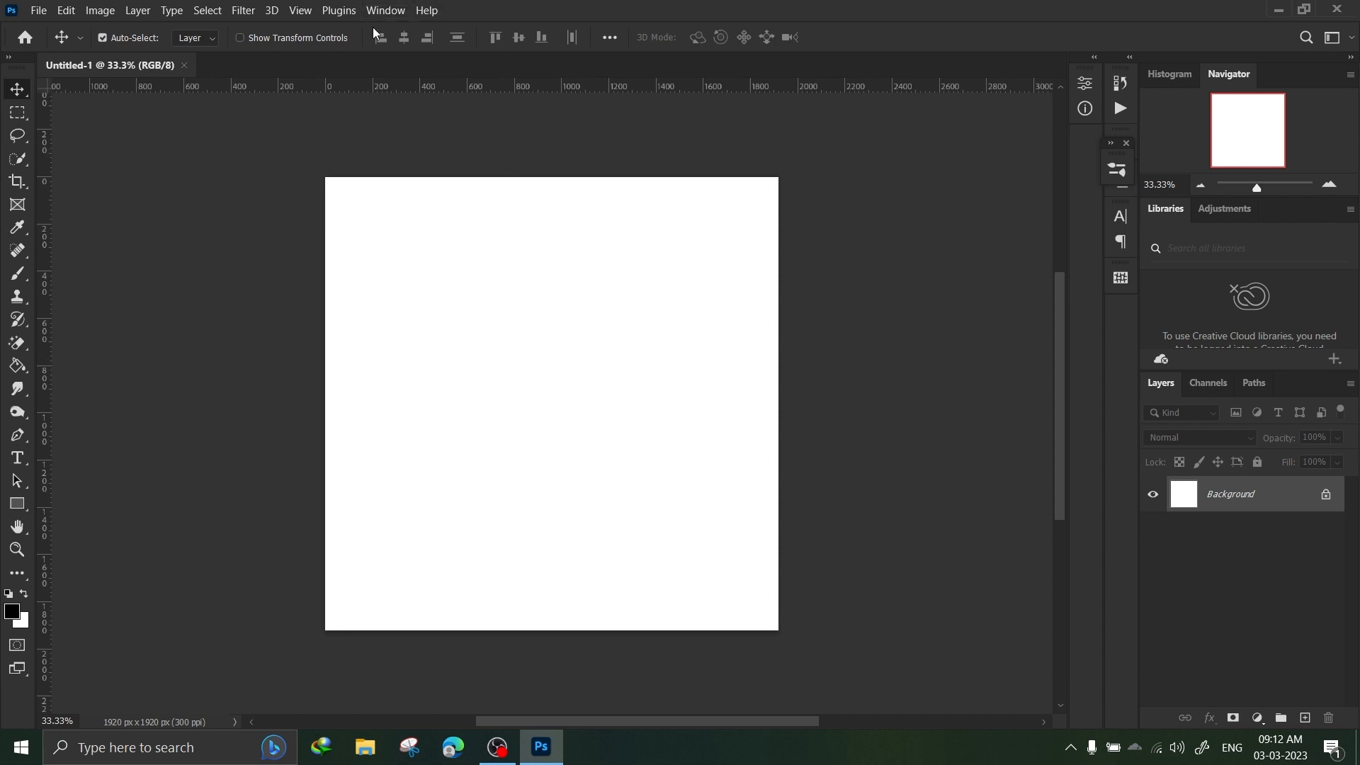
Step: Convert the locked Background into a regular layer called "name"
left_click(386, 11)
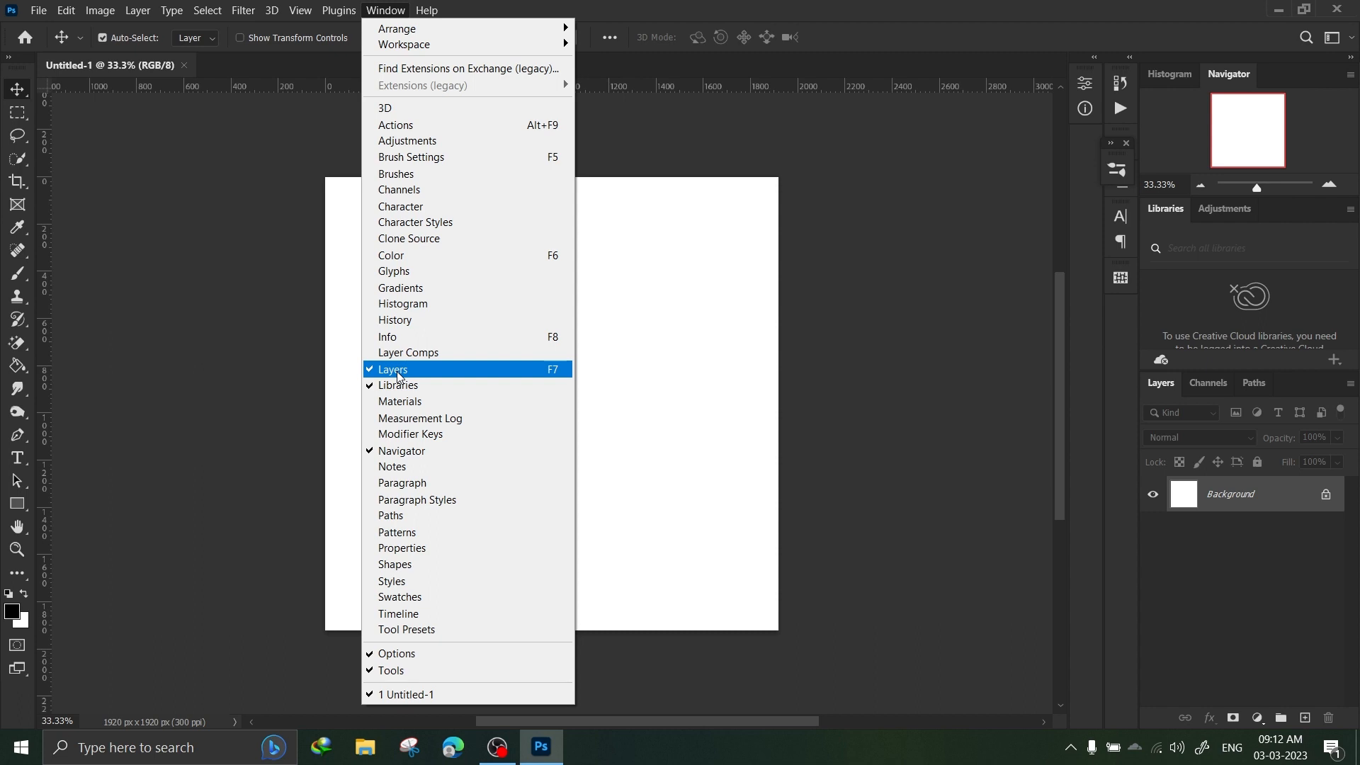
left_click(1141, 551)
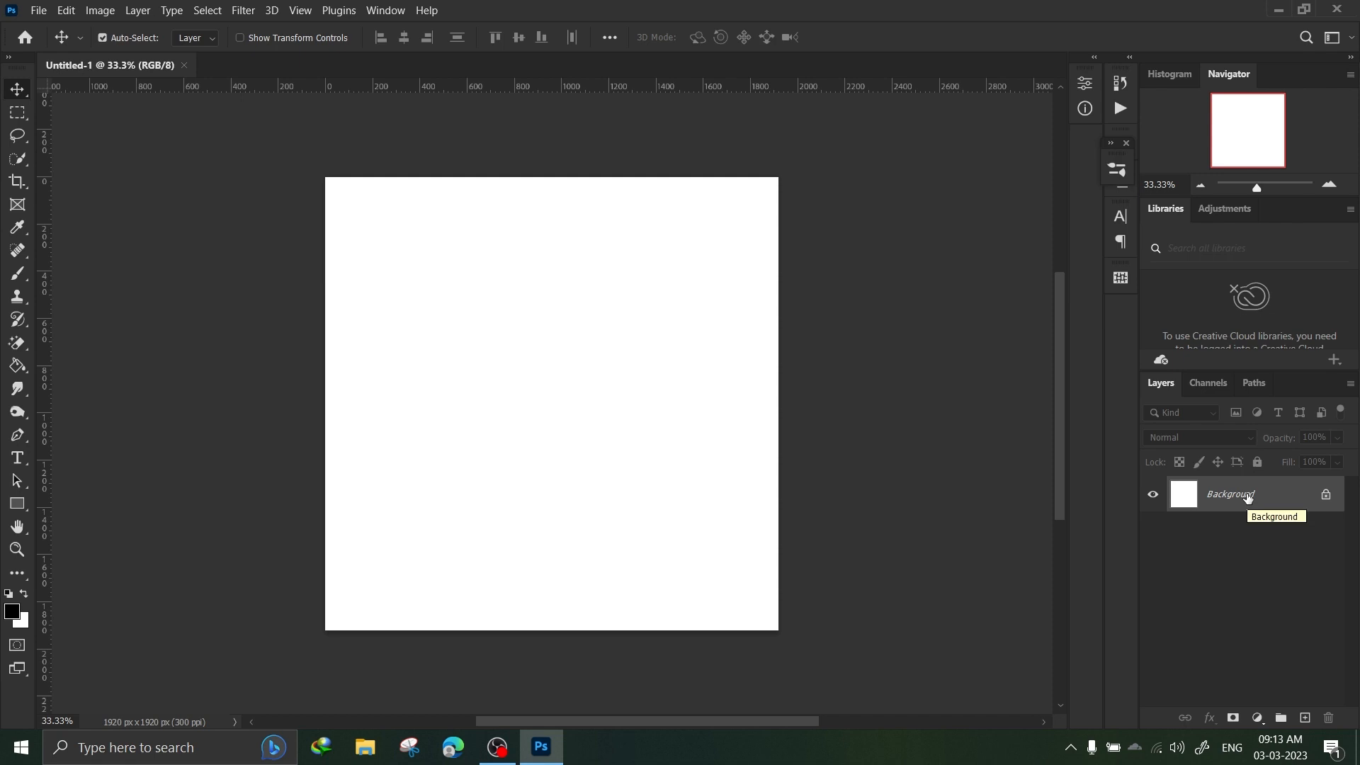
double_click(1248, 498)
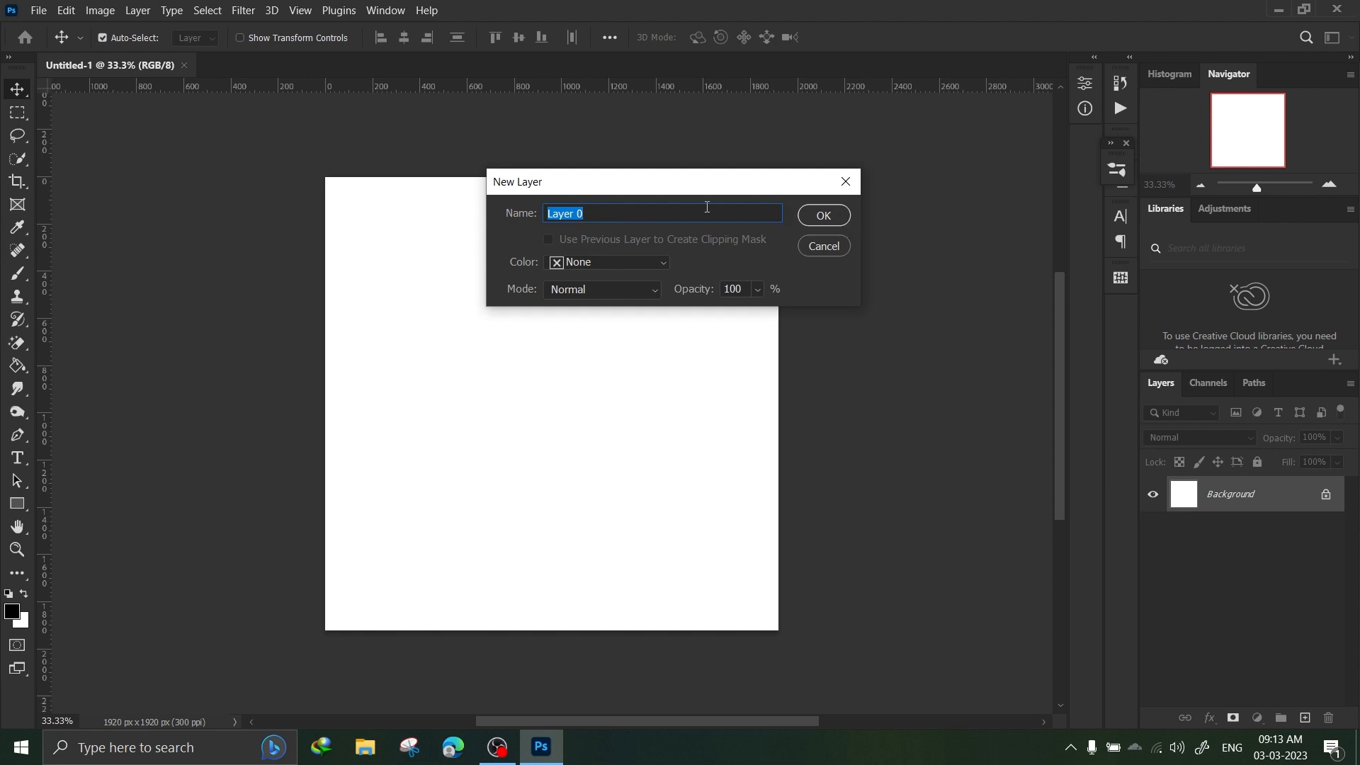
type("name")
key("Return")
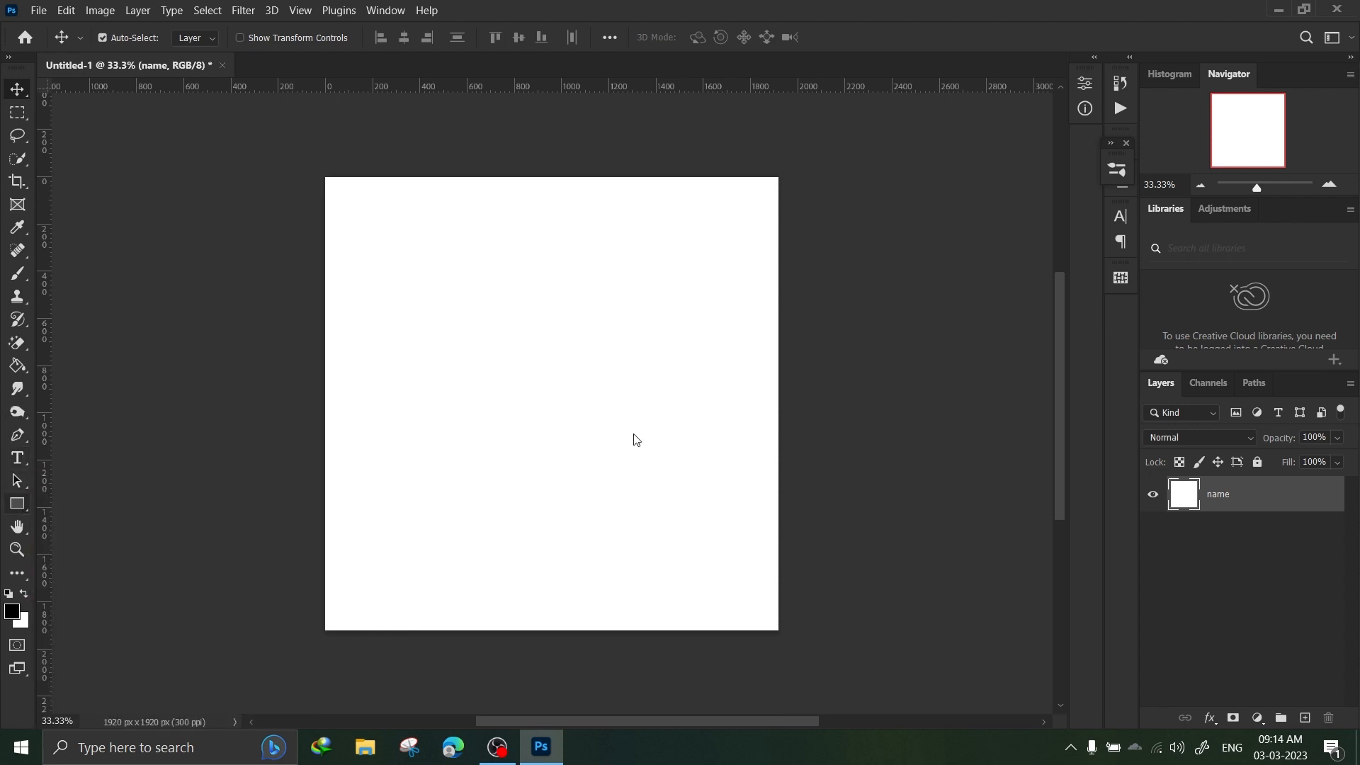
Step: Draw a circle about 1335 px in diameter on the canvas with the Ellipse Tool in Shape mode
left_click(17, 504)
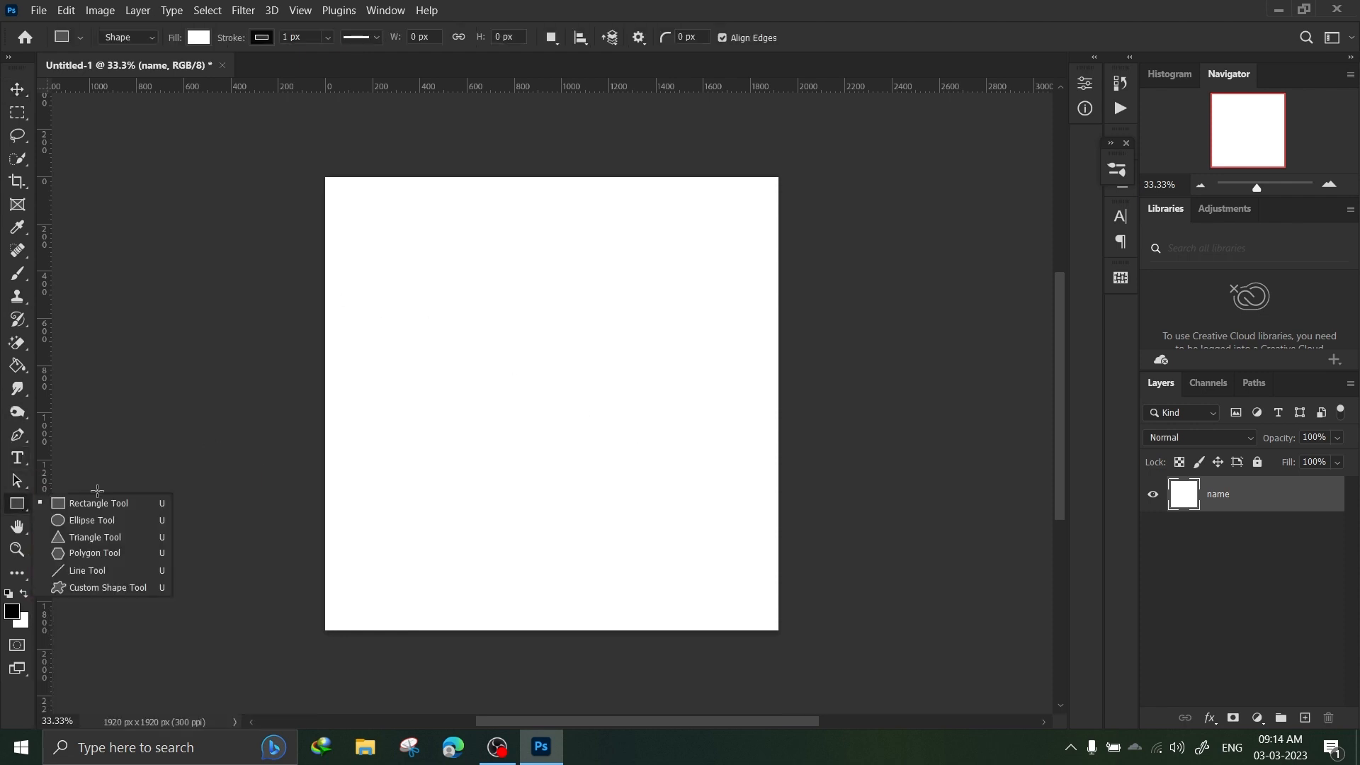
left_click(22, 508)
right_click(21, 508)
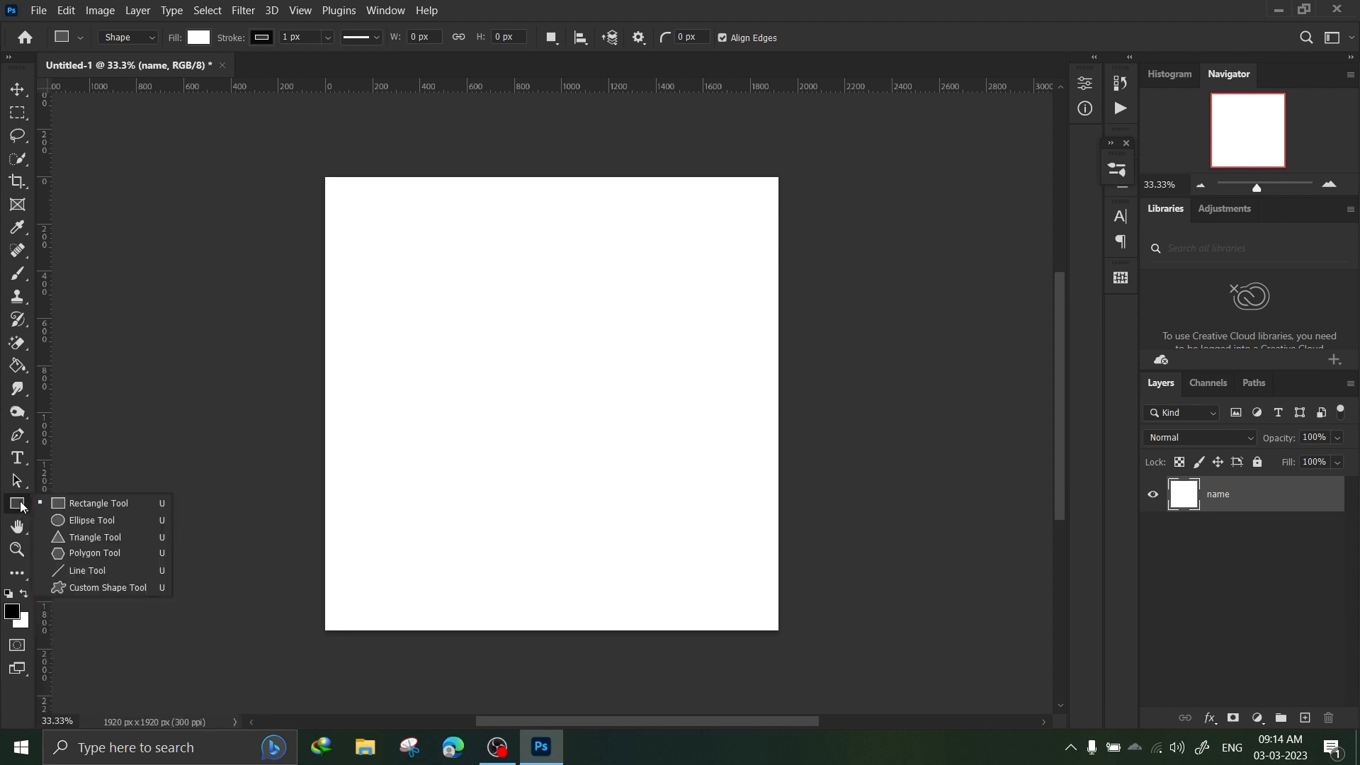
left_click(79, 525)
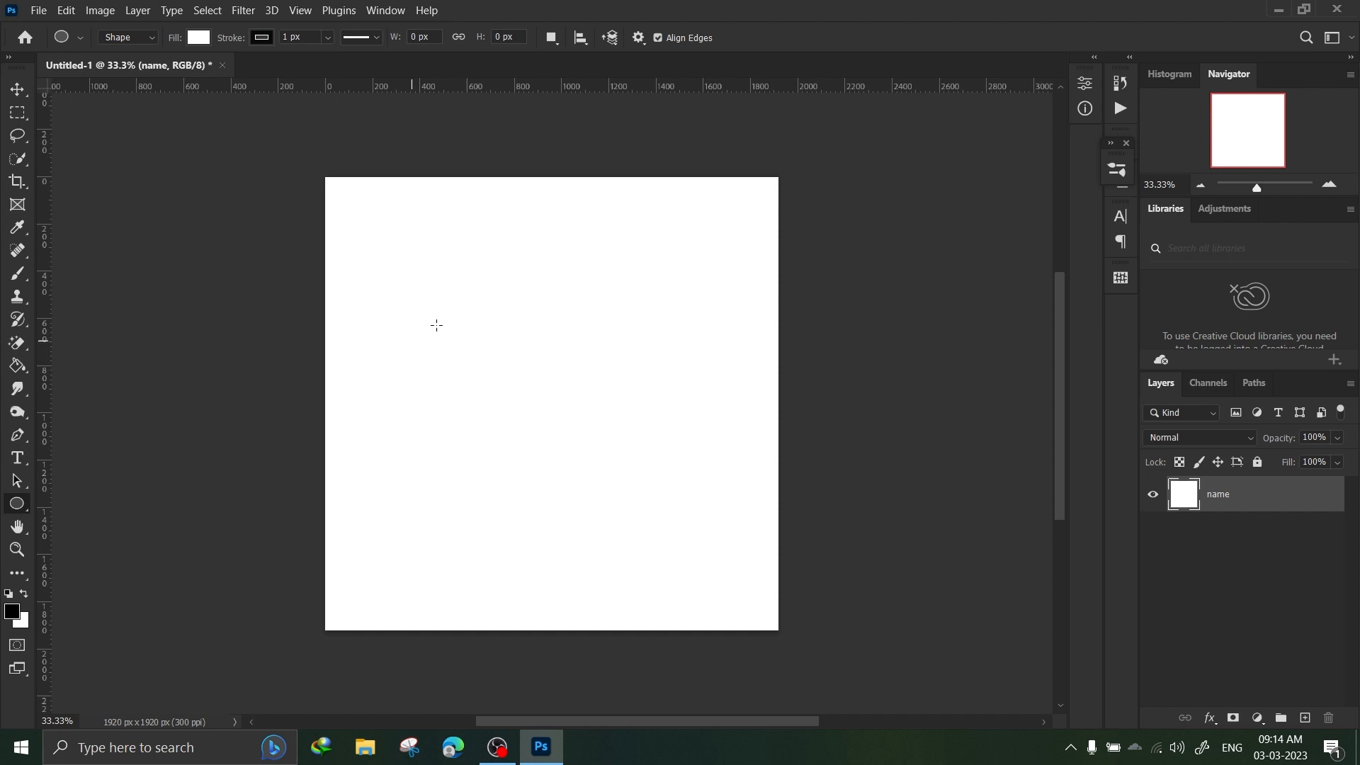
left_click_drag(445, 262, 729, 582)
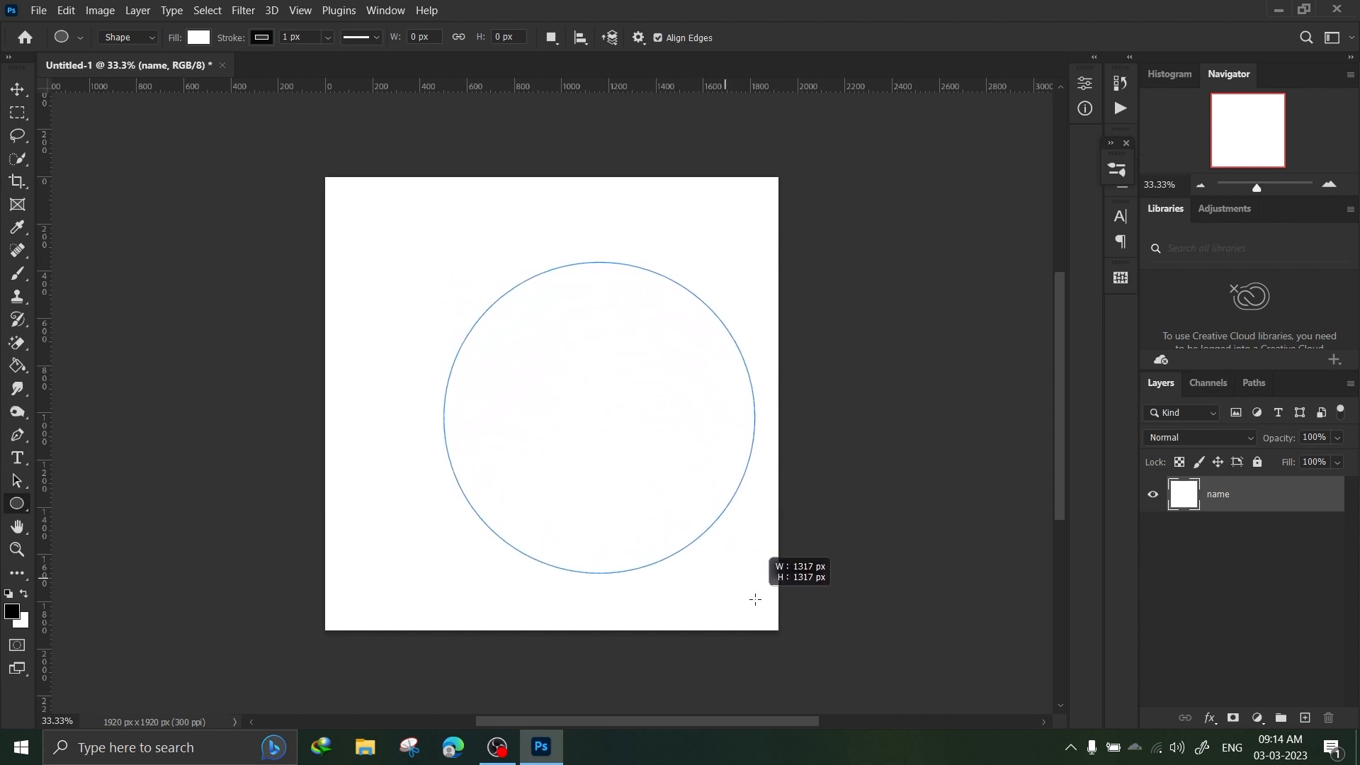
left_click_drag(755, 599, 759, 589)
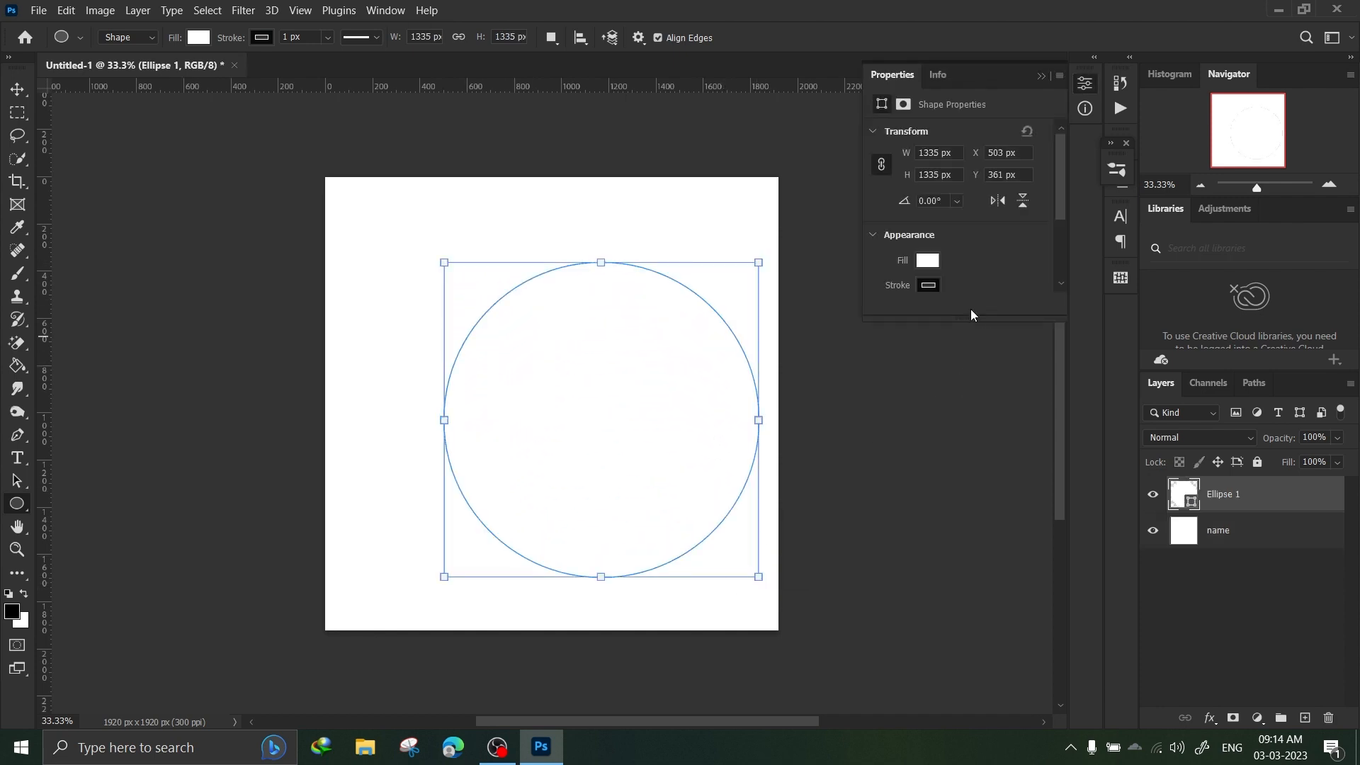
Step: Remove the circle's stroke and fill it with the orange from the recently used colors
left_click(936, 284)
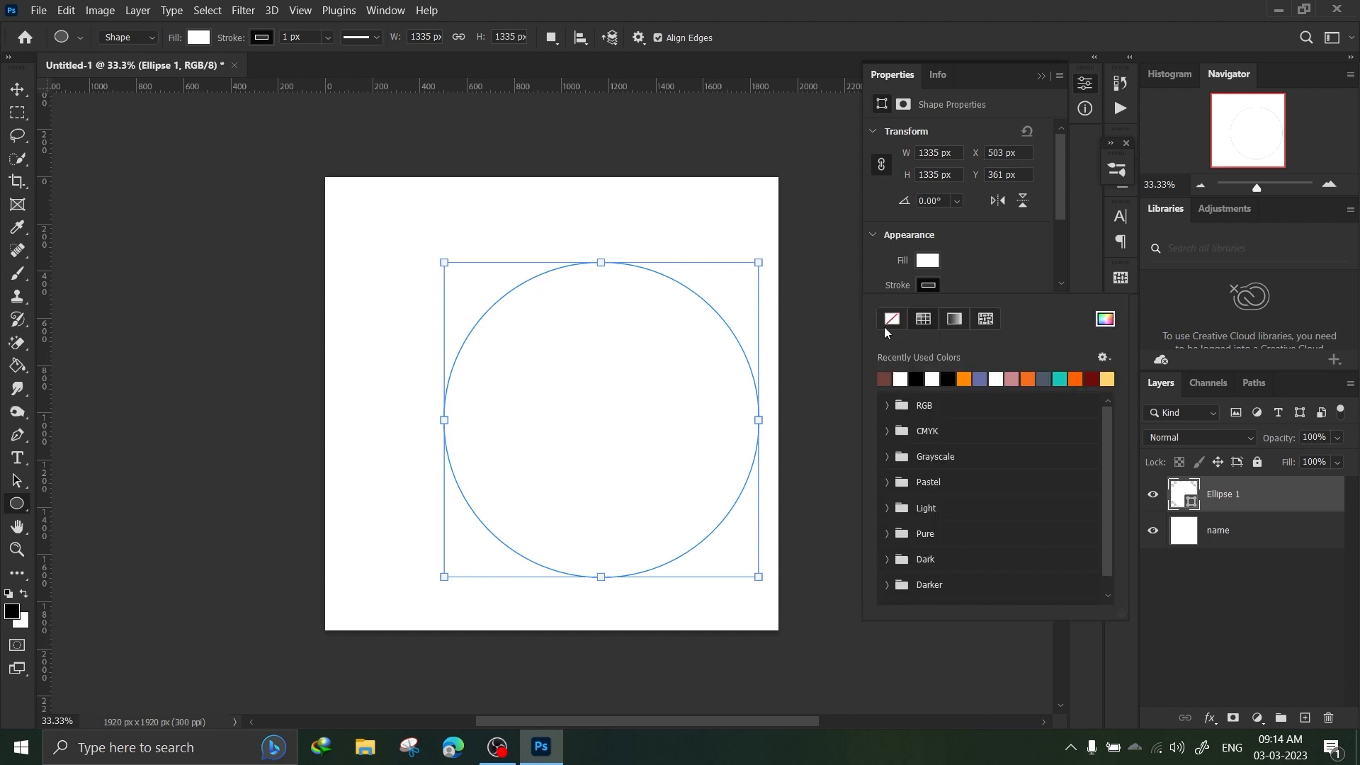
left_click(885, 326)
left_click(952, 270)
left_click(930, 263)
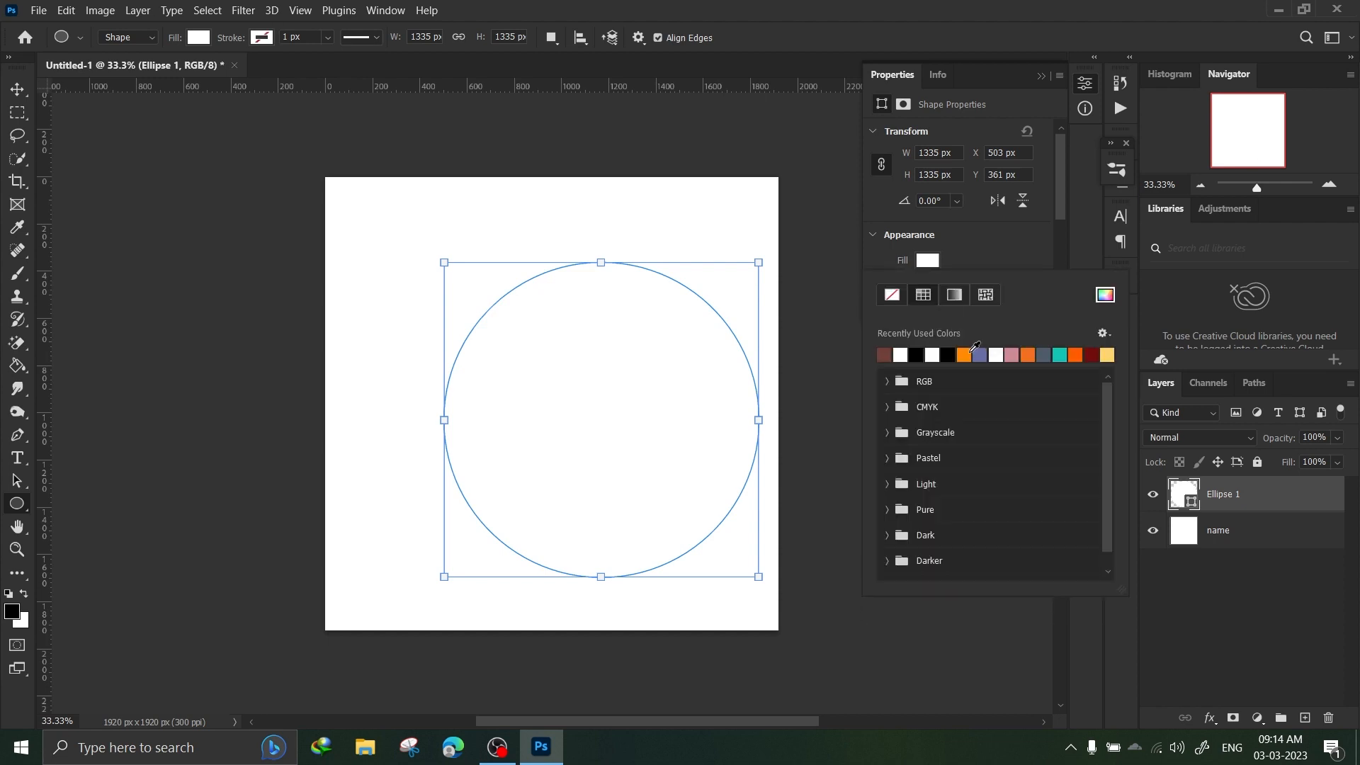
left_click(967, 352)
Step: Move the circle near the canvas centre, at about X 296 px, Y 273 px, and confirm its fill color as ff8a00
left_click(17, 88)
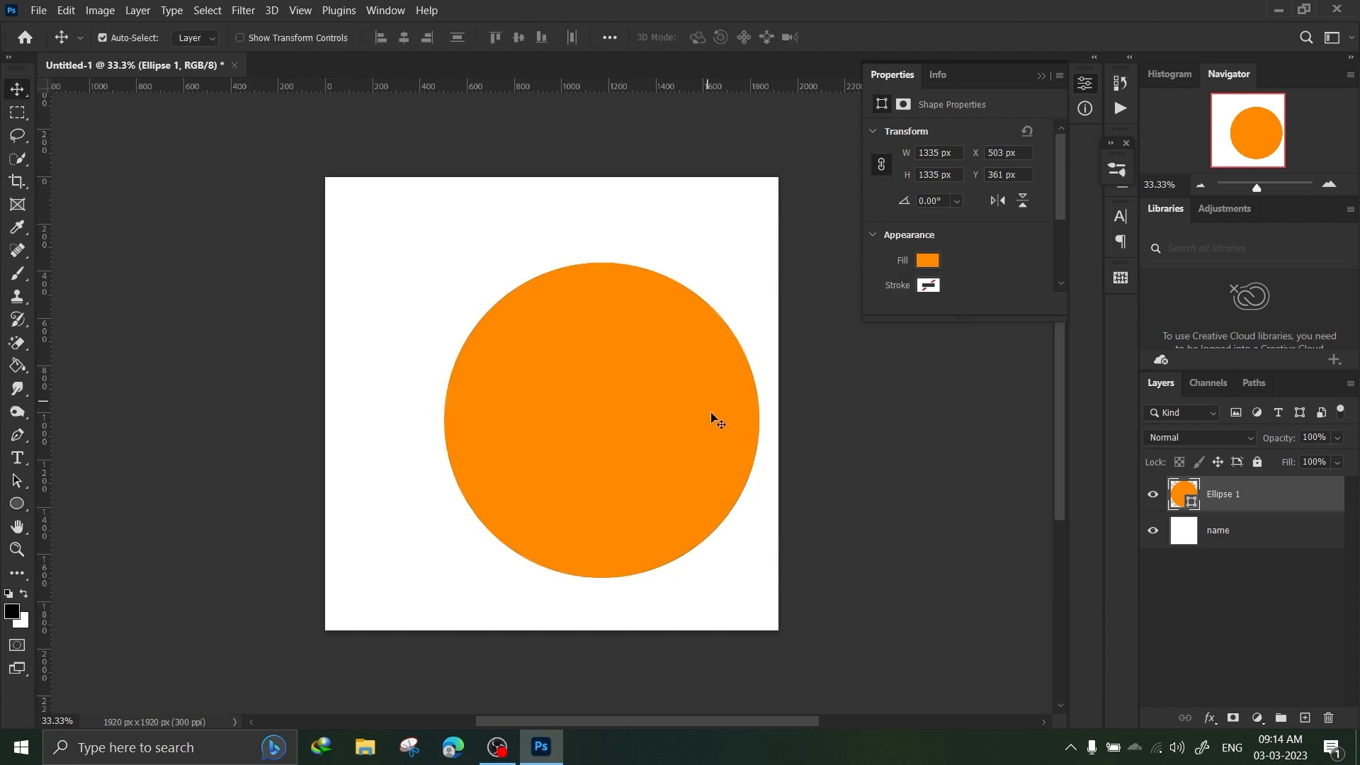
left_click_drag(664, 420, 615, 397)
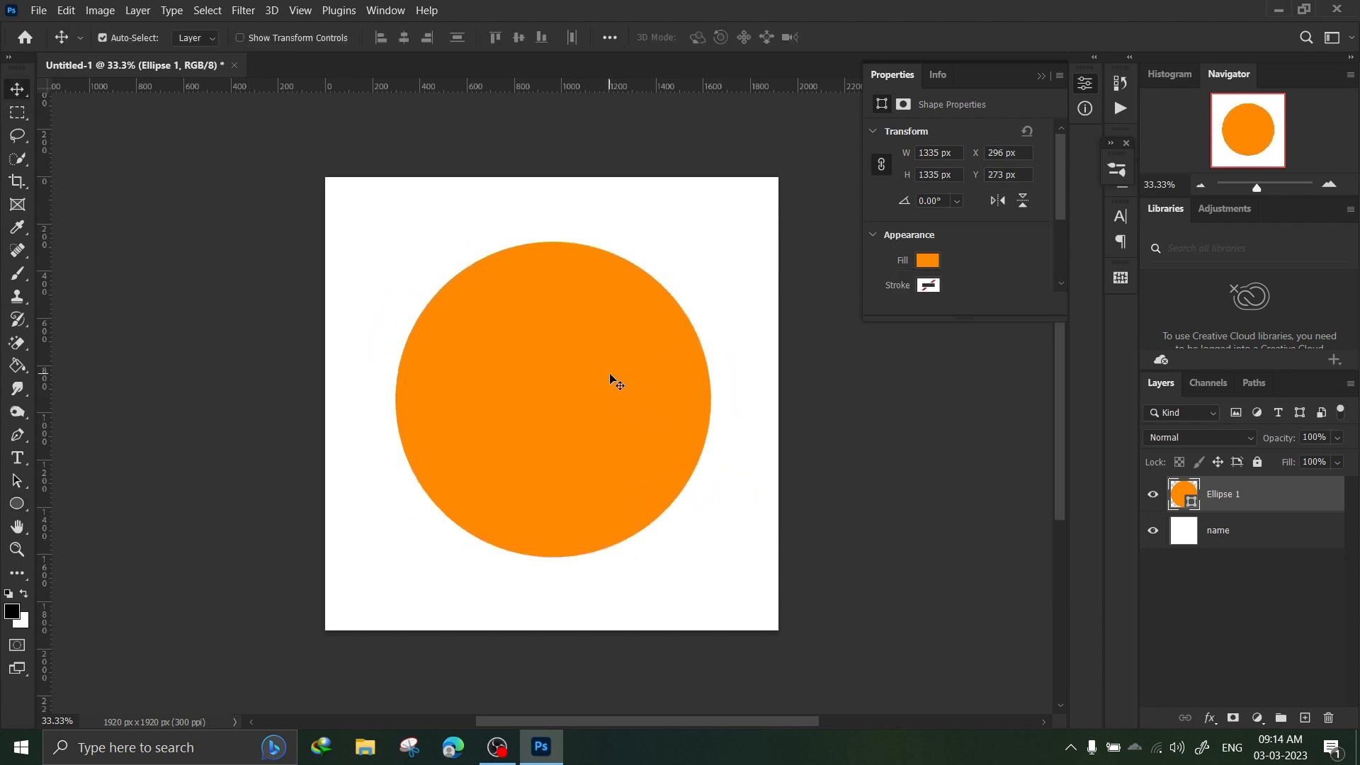
double_click(1192, 500)
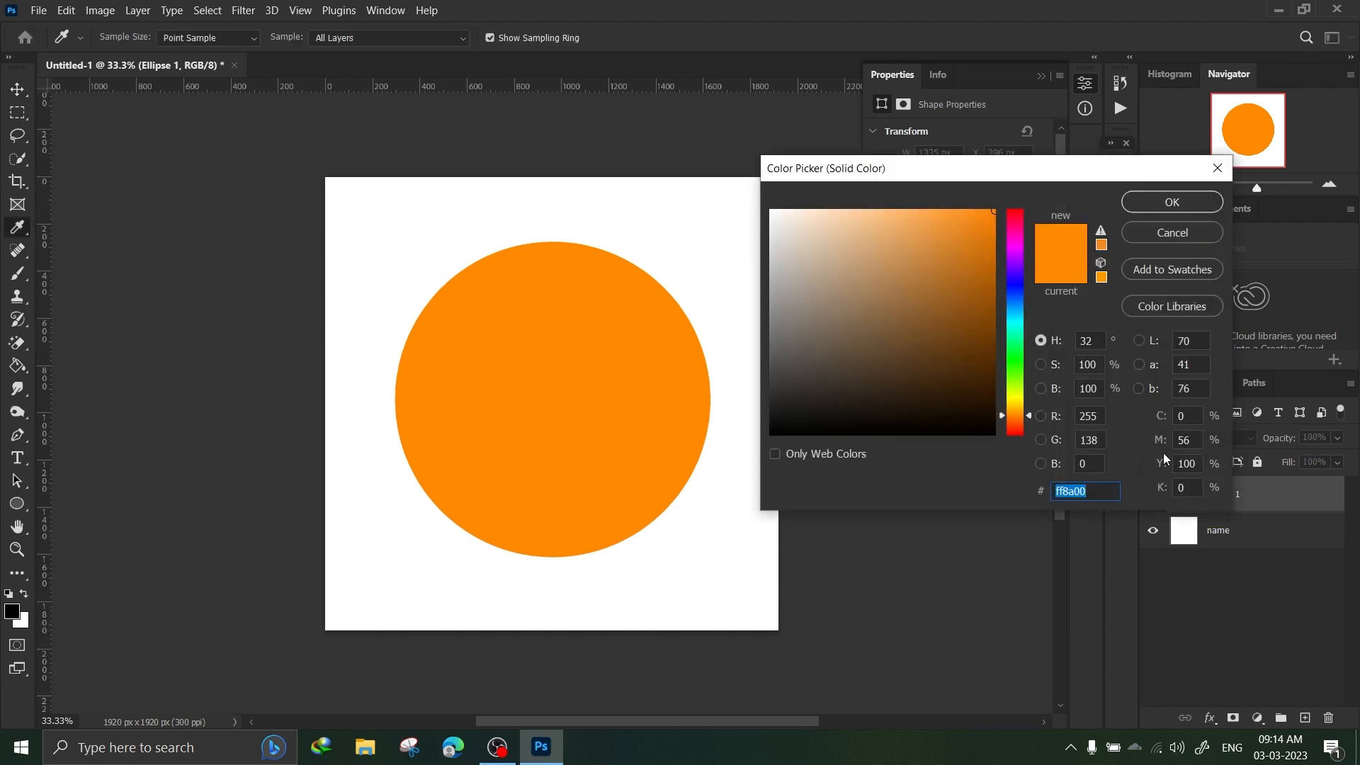
mouse_move(949, 245)
left_mouse_down()
mouse_move(755, 241)
mouse_move(732, 343)
mouse_move(734, 469)
mouse_move(1009, 471)
mouse_move(1027, 206)
left_mouse_up()
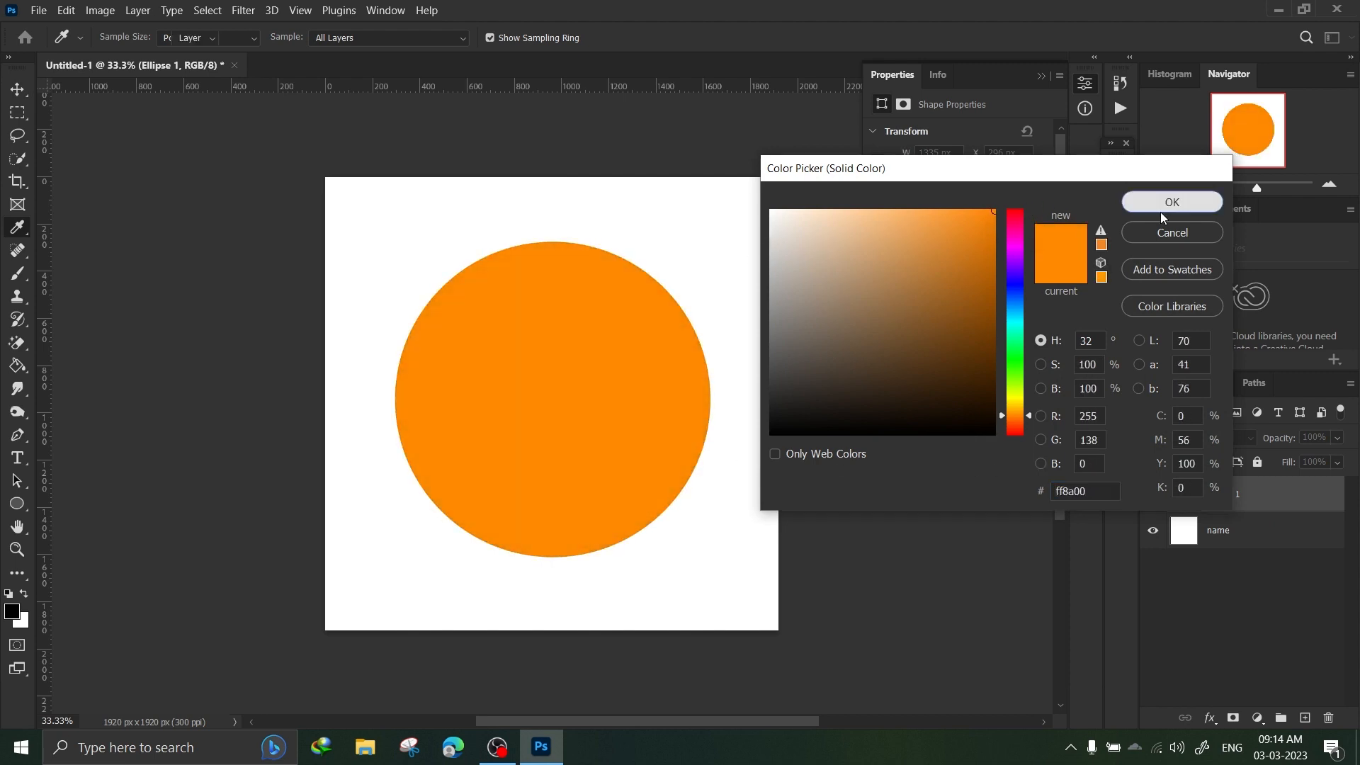
left_click(1162, 208)
left_click(1044, 75)
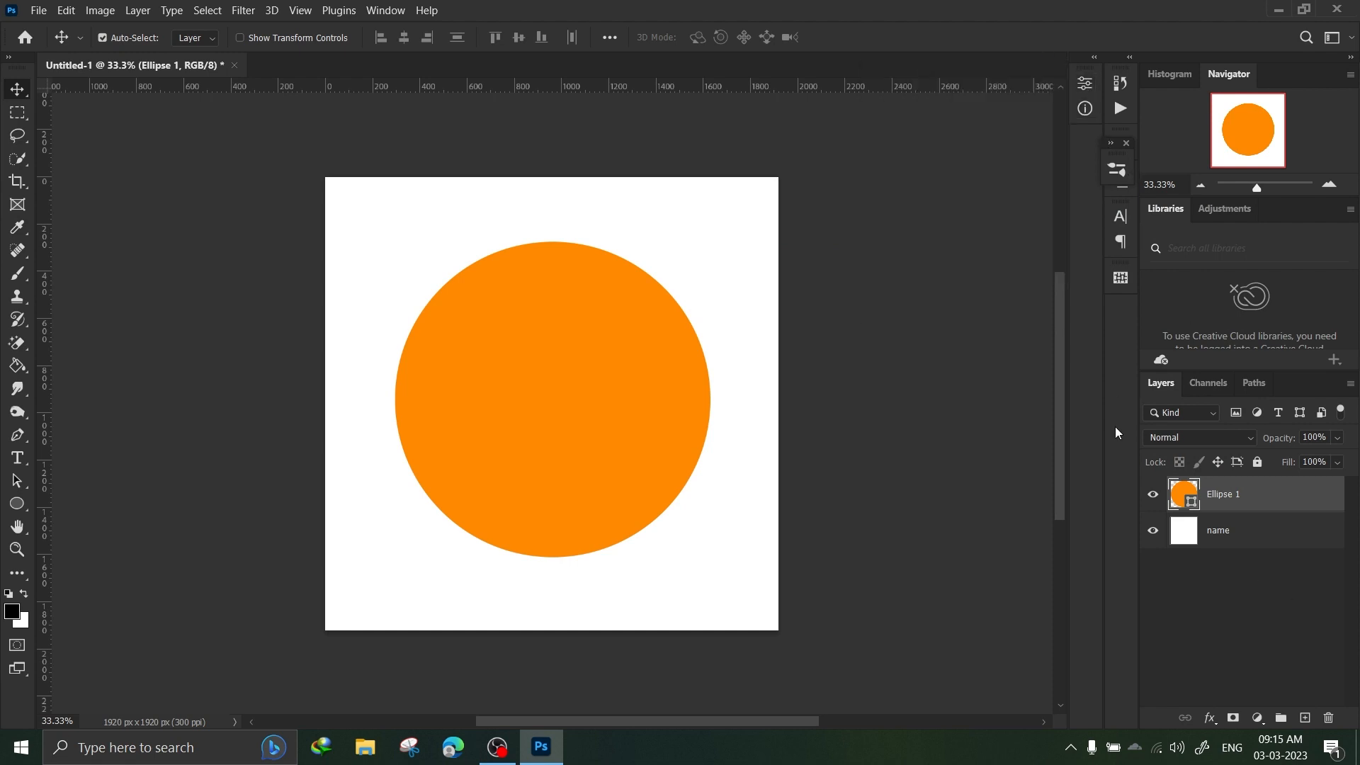
Step: Change the circle's fill color to bright green 12ff00 through its layer thumbnail
double_click(1184, 493)
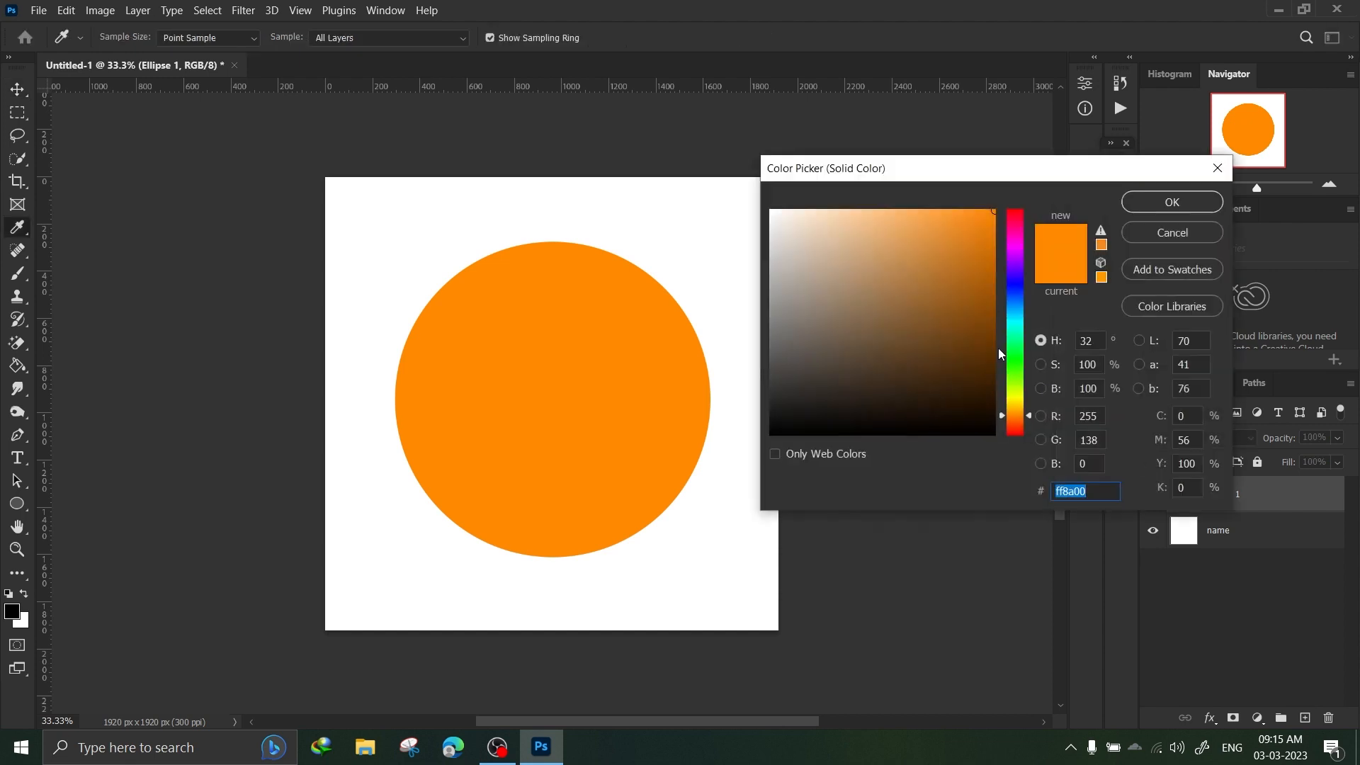
left_click_drag(949, 332, 931, 269)
left_click(1009, 363)
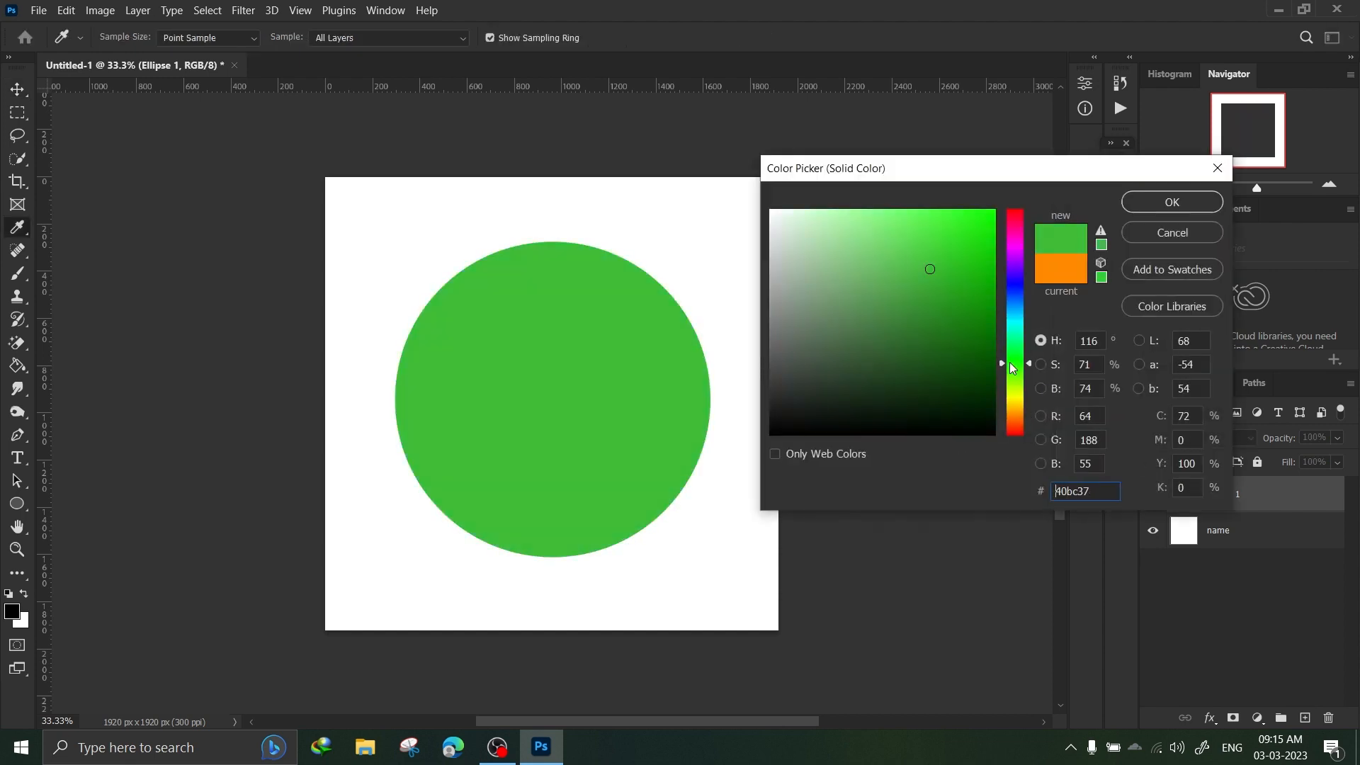
key("ctrl+a")
type("12ff00")
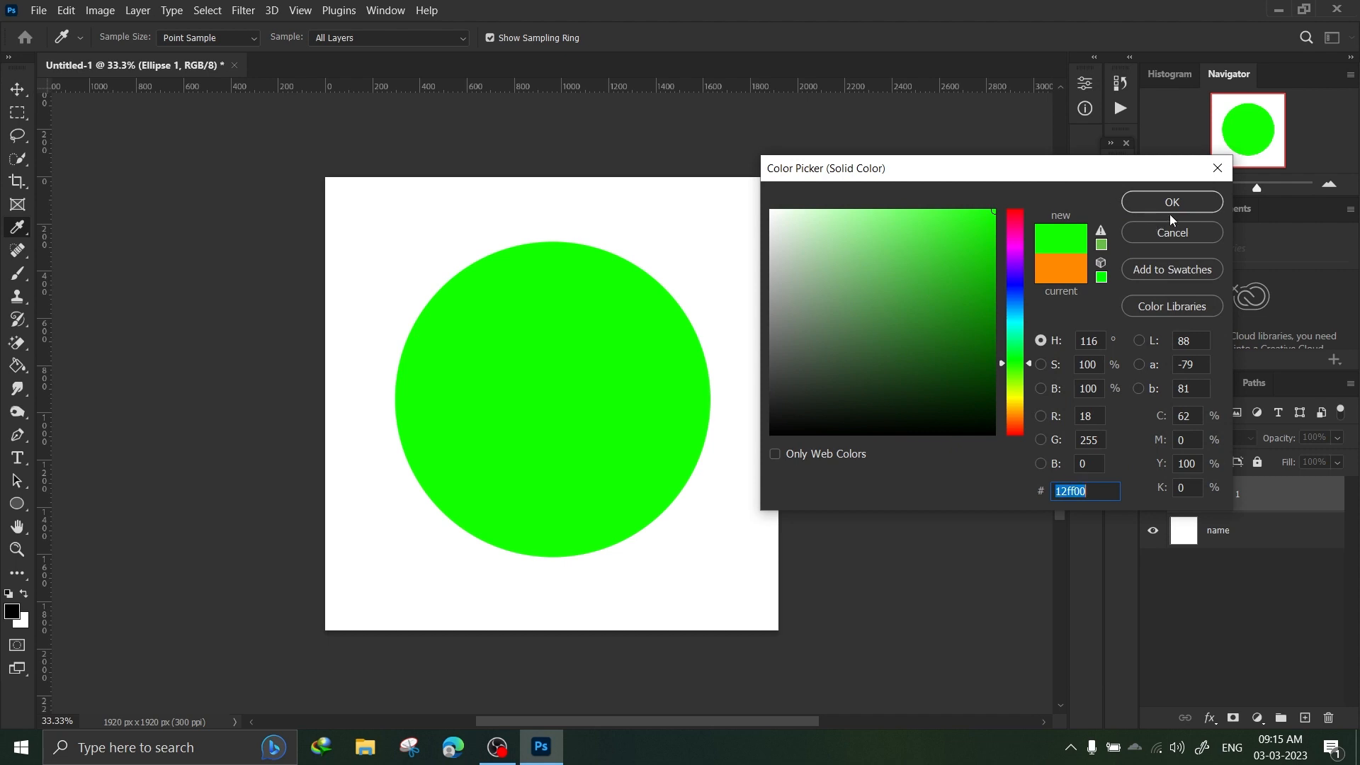
left_click(1168, 208)
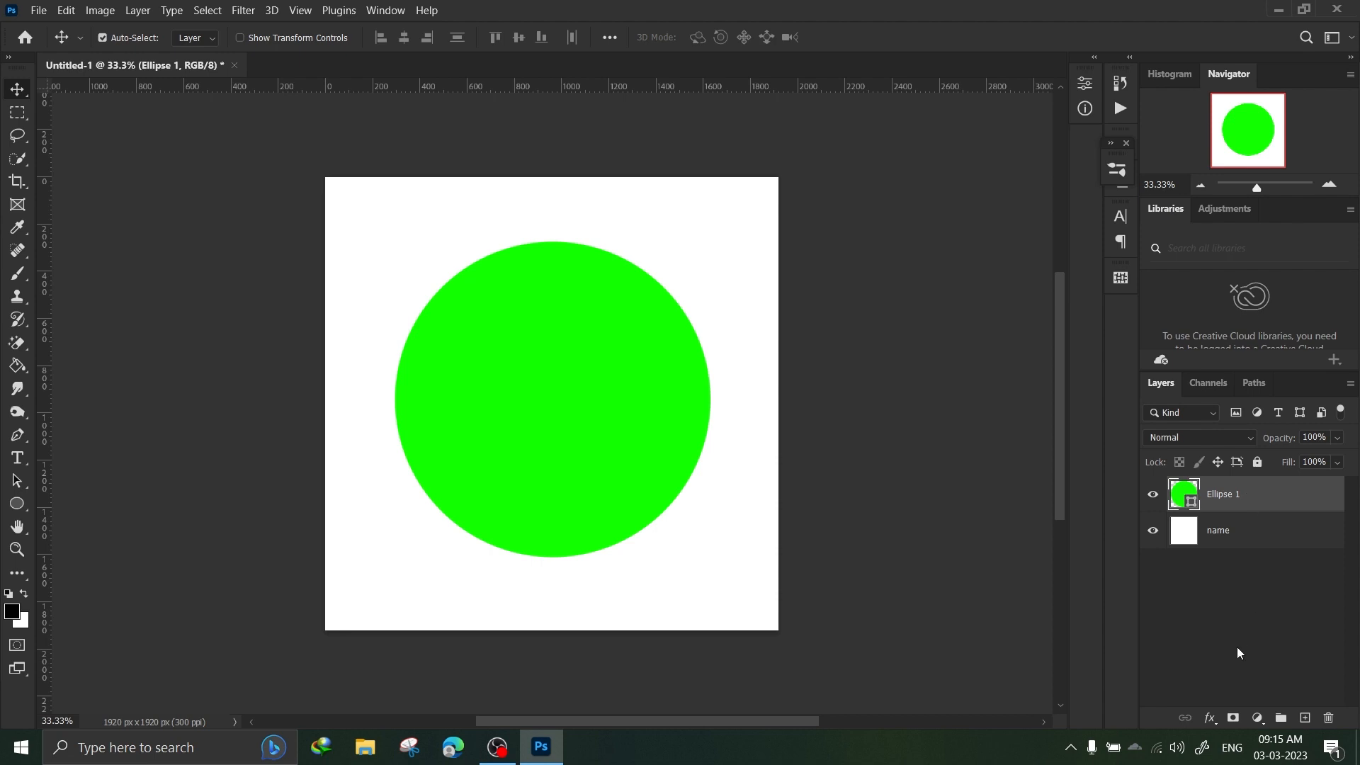
Step: Check the layer effects available for the green circle, and delete its layer
left_click(1213, 724)
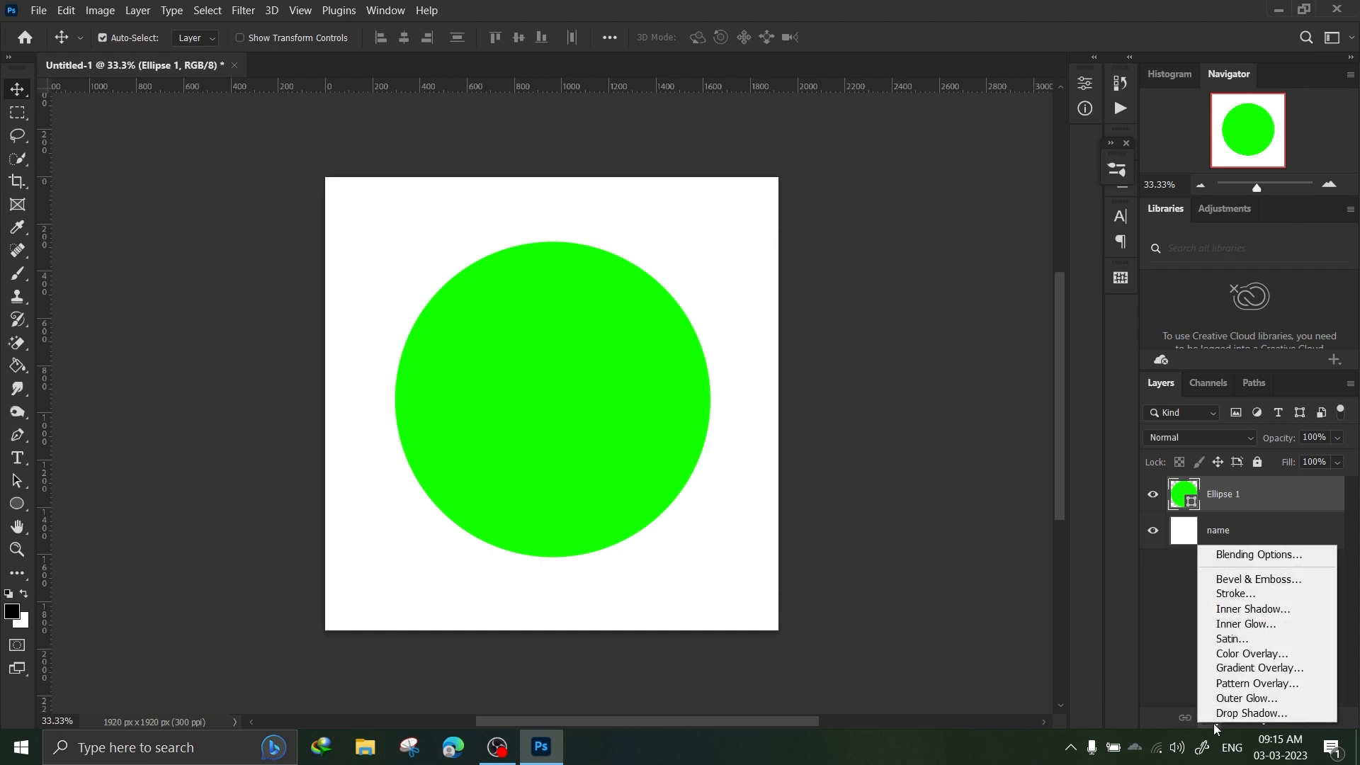
left_click(1214, 724)
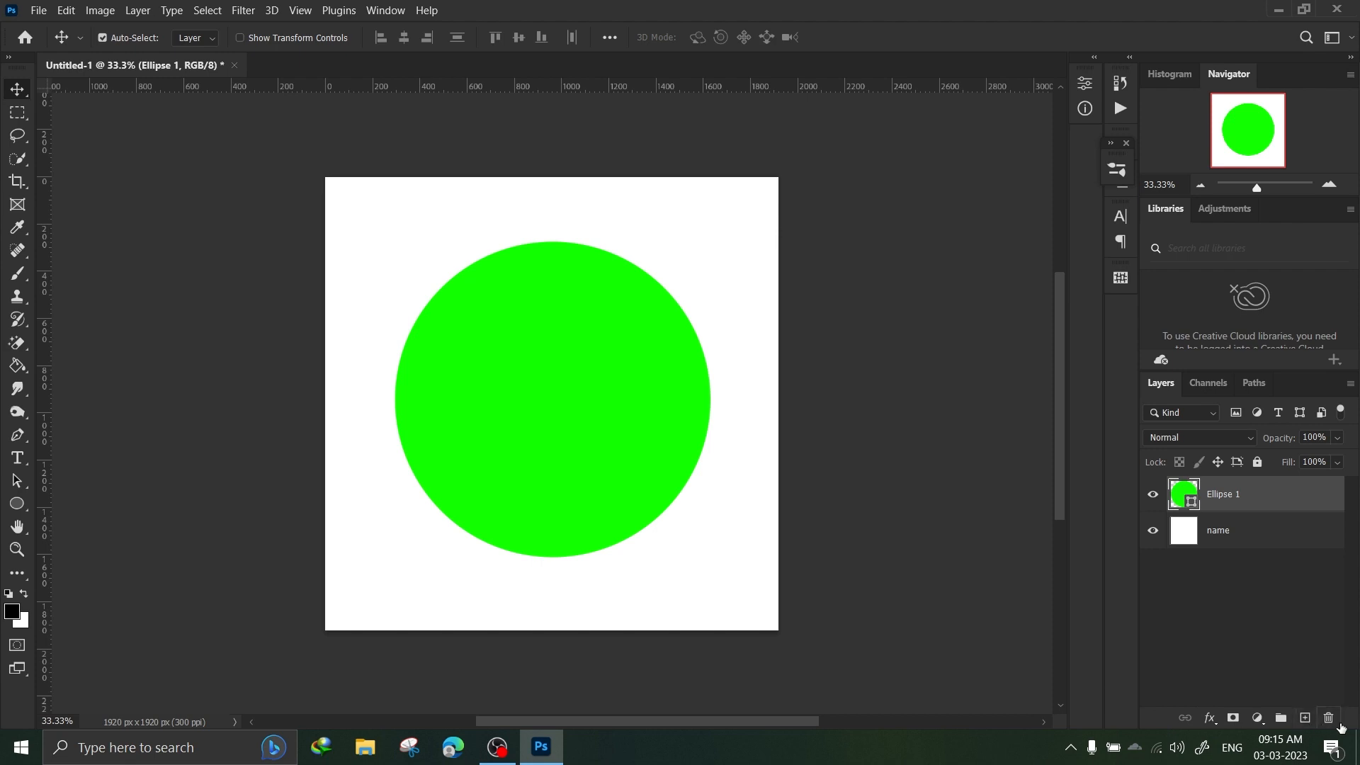
left_click(1213, 720)
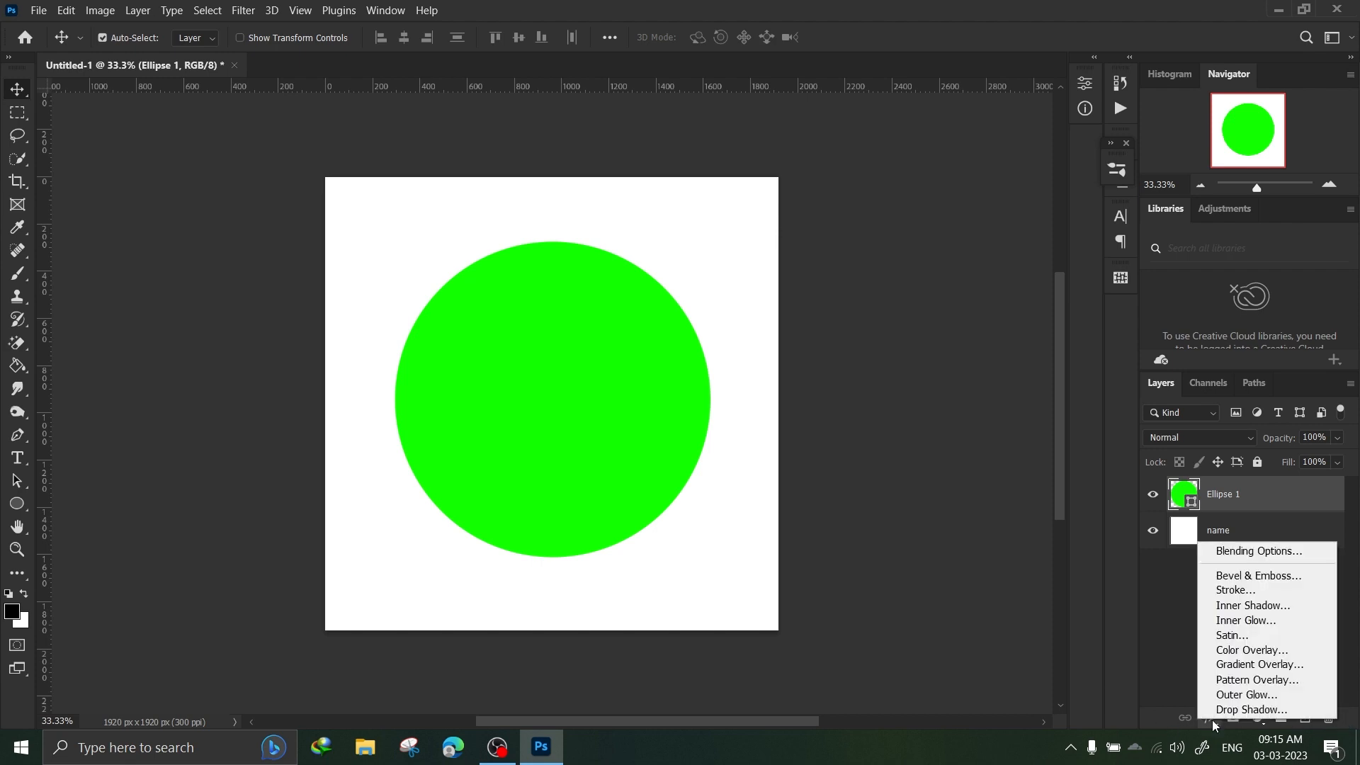
left_click(1213, 720)
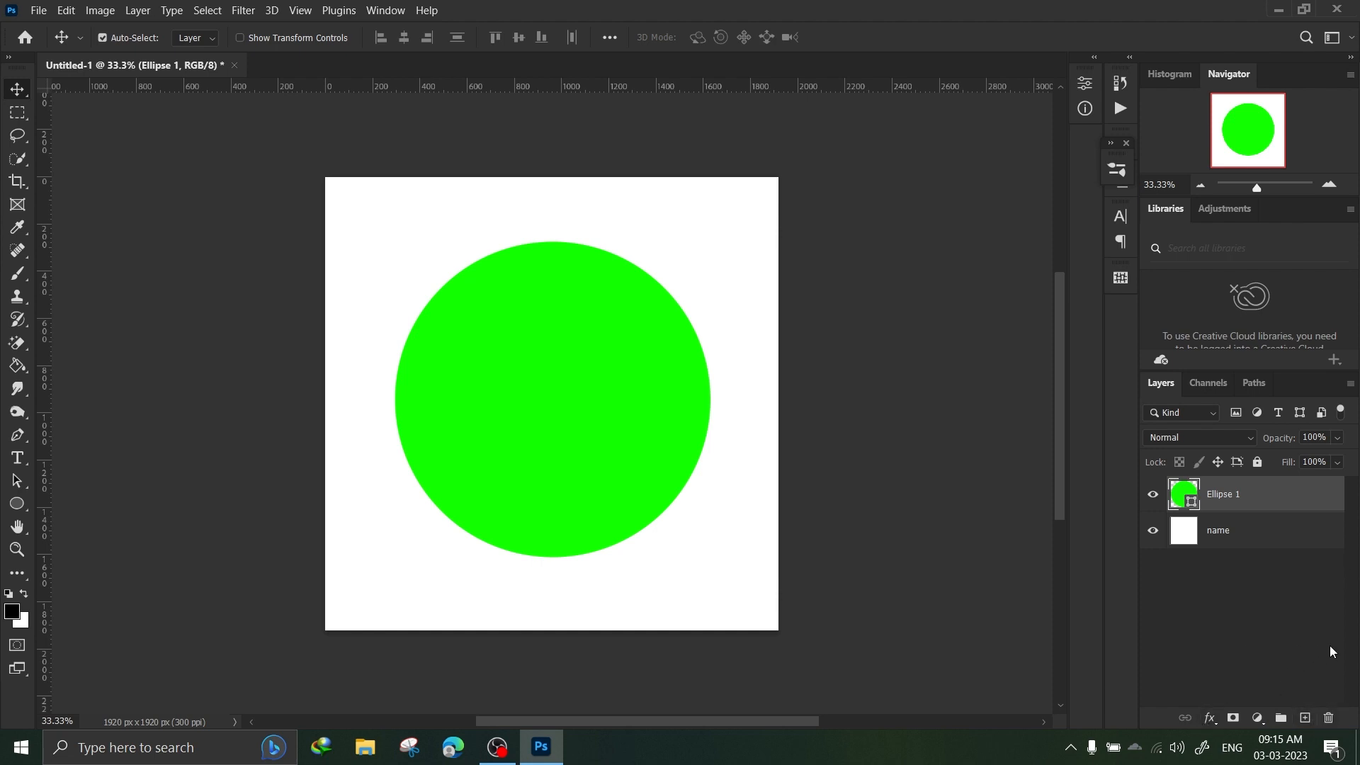
key("Delete")
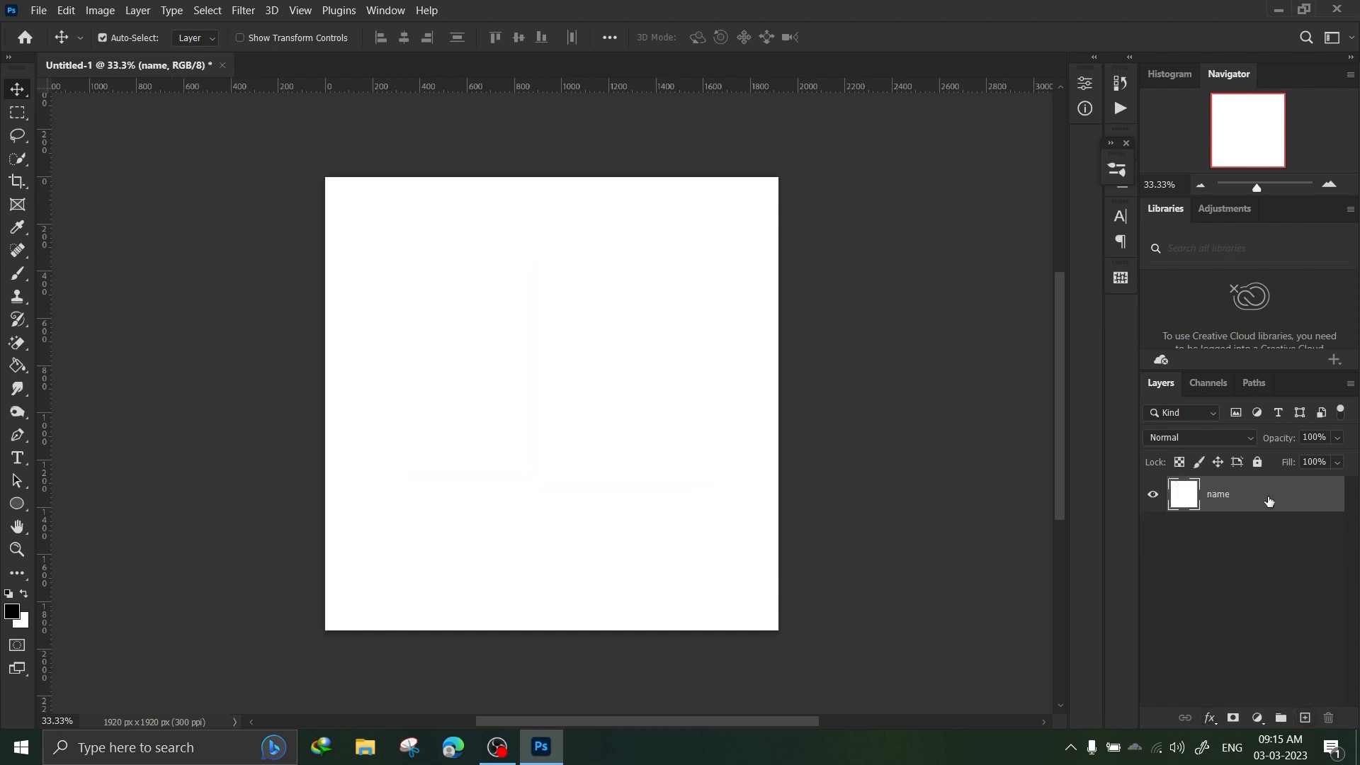
Step: Add a new empty layer and scribble freehand black lines across it with the Brush Tool
left_click(1306, 718)
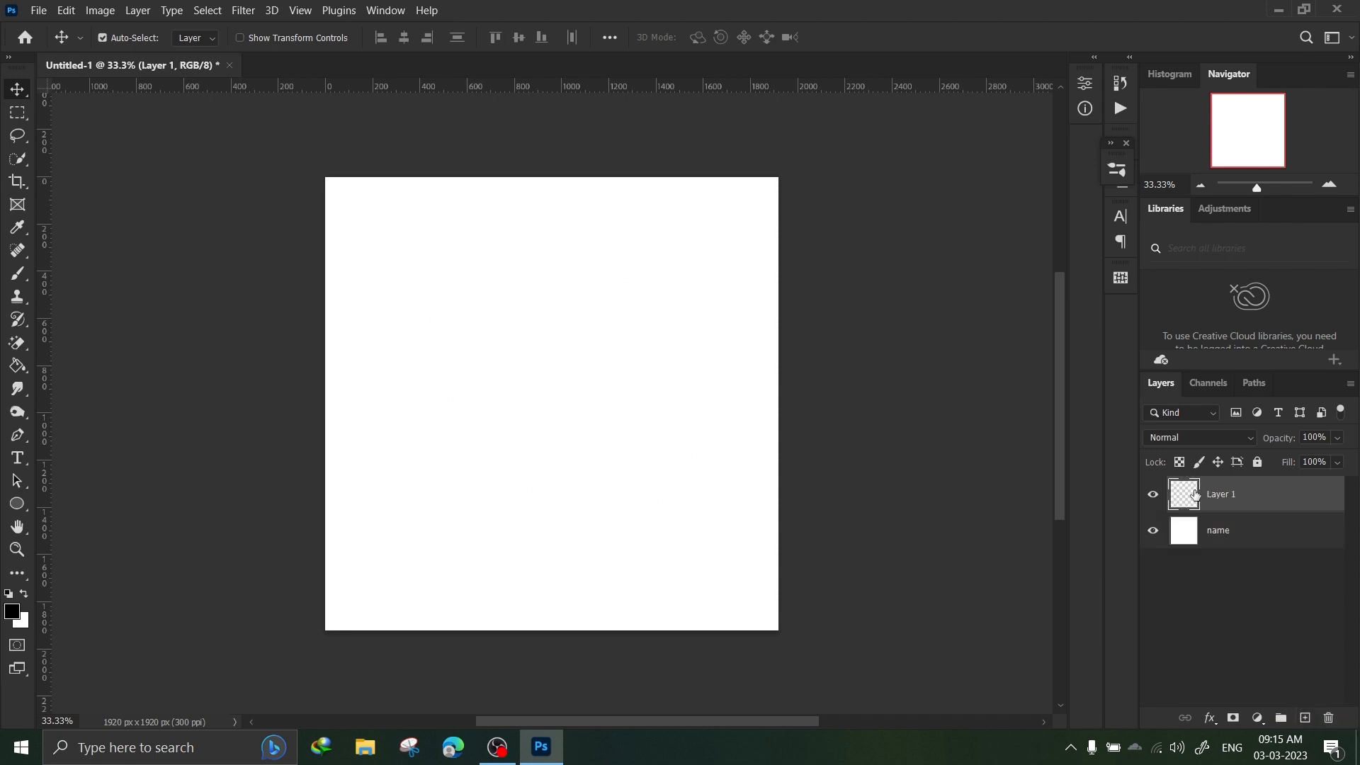
key("b")
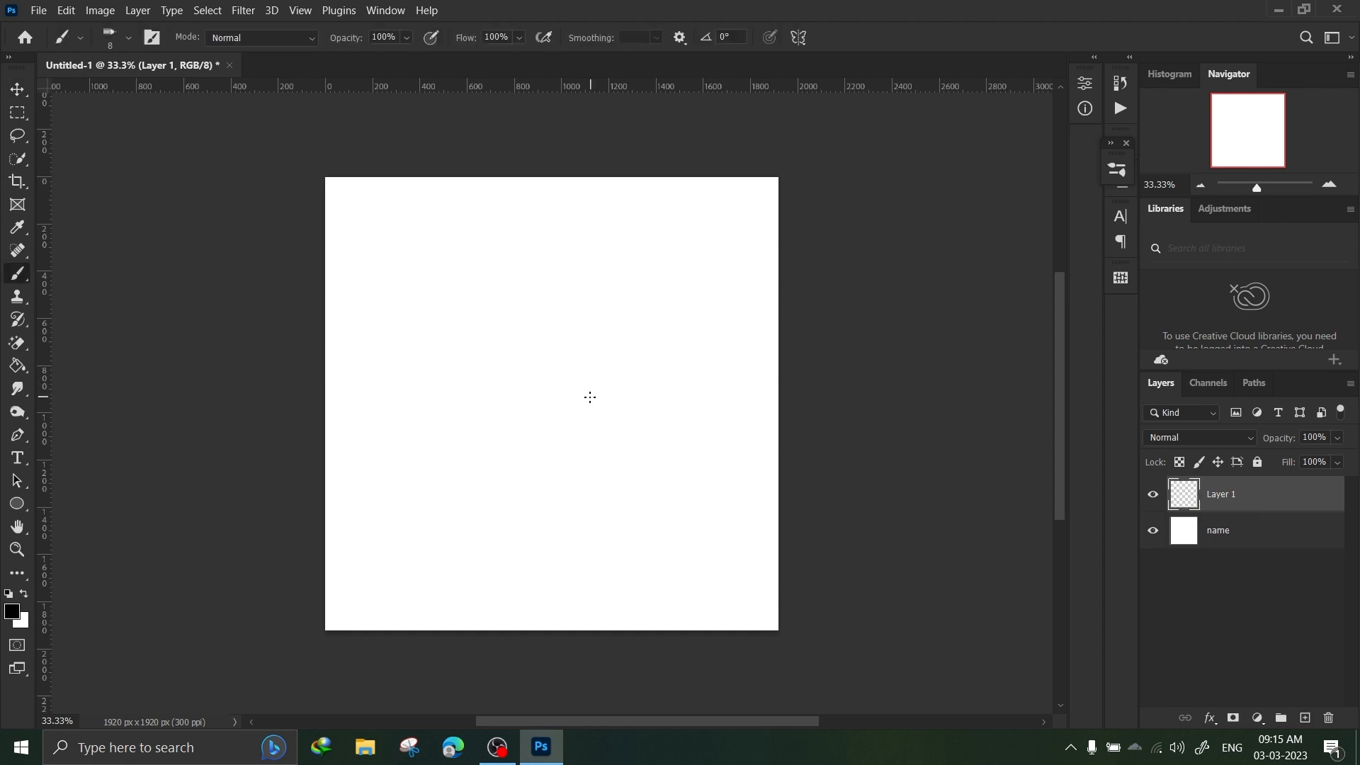
key("v")
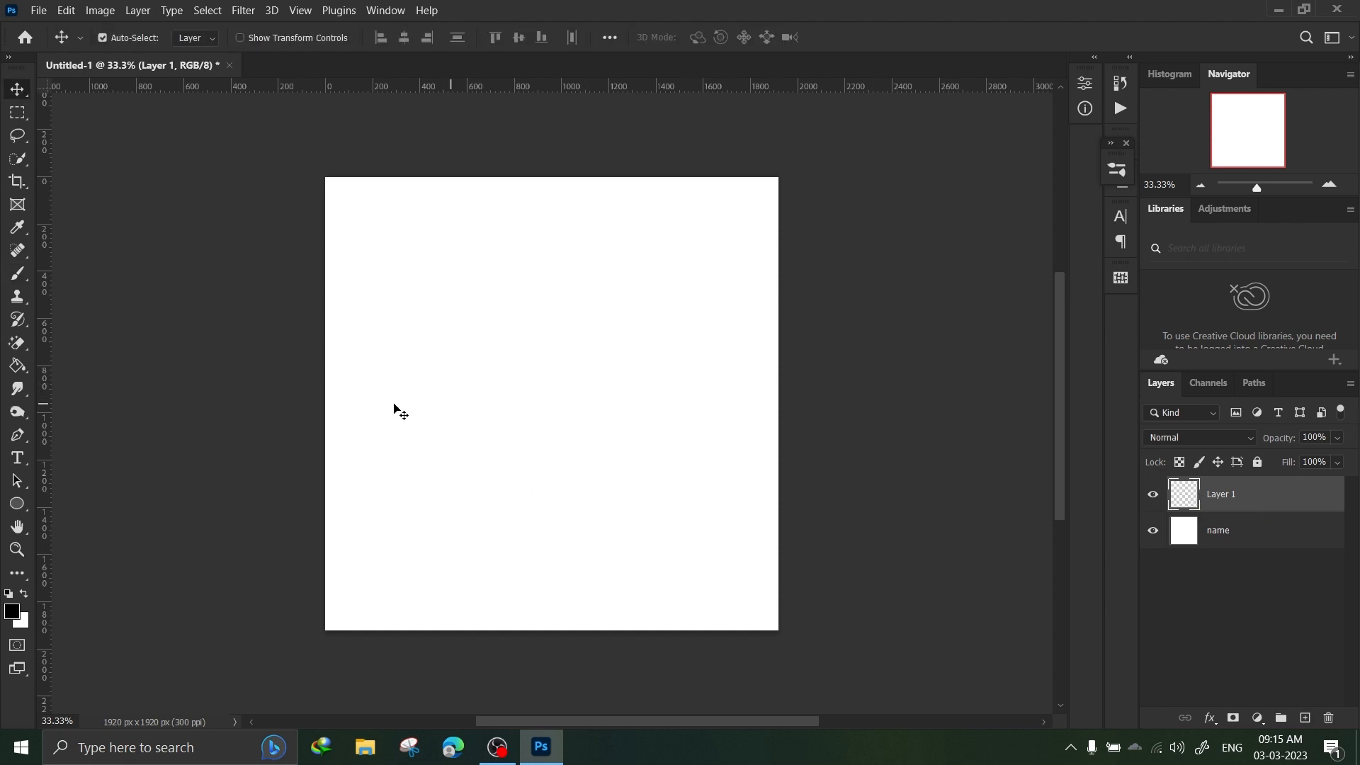
left_click(17, 276)
mouse_move(358, 327)
left_mouse_down()
mouse_move(567, 274)
mouse_move(455, 395)
mouse_move(566, 425)
mouse_move(631, 347)
mouse_move(659, 454)
mouse_move(539, 481)
mouse_move(521, 319)
mouse_move(527, 401)
mouse_move(609, 312)
mouse_move(581, 270)
left_mouse_up()
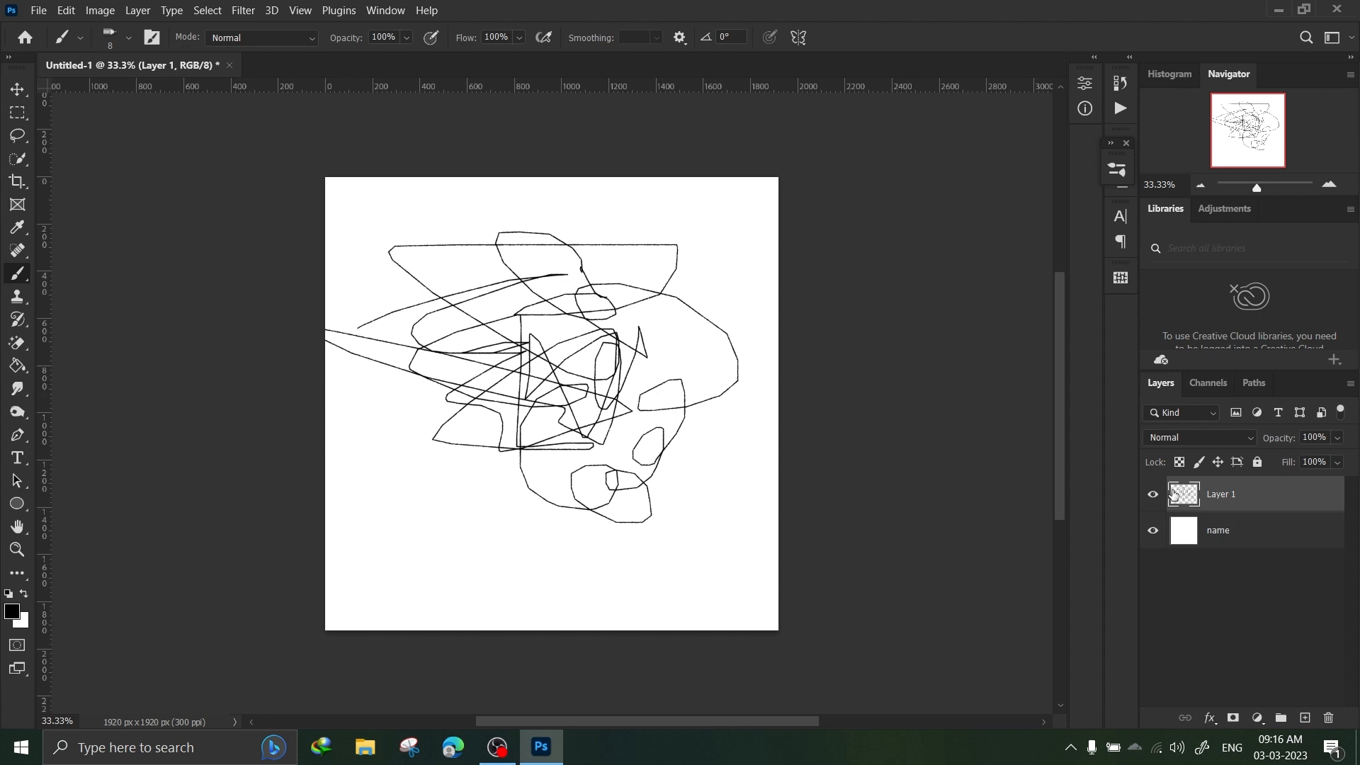
Step: Hide and show the "name" layer, and repeatedly toggle Layer 1's visibility to compare the canvas, leaving both layers visible
left_click(1155, 532)
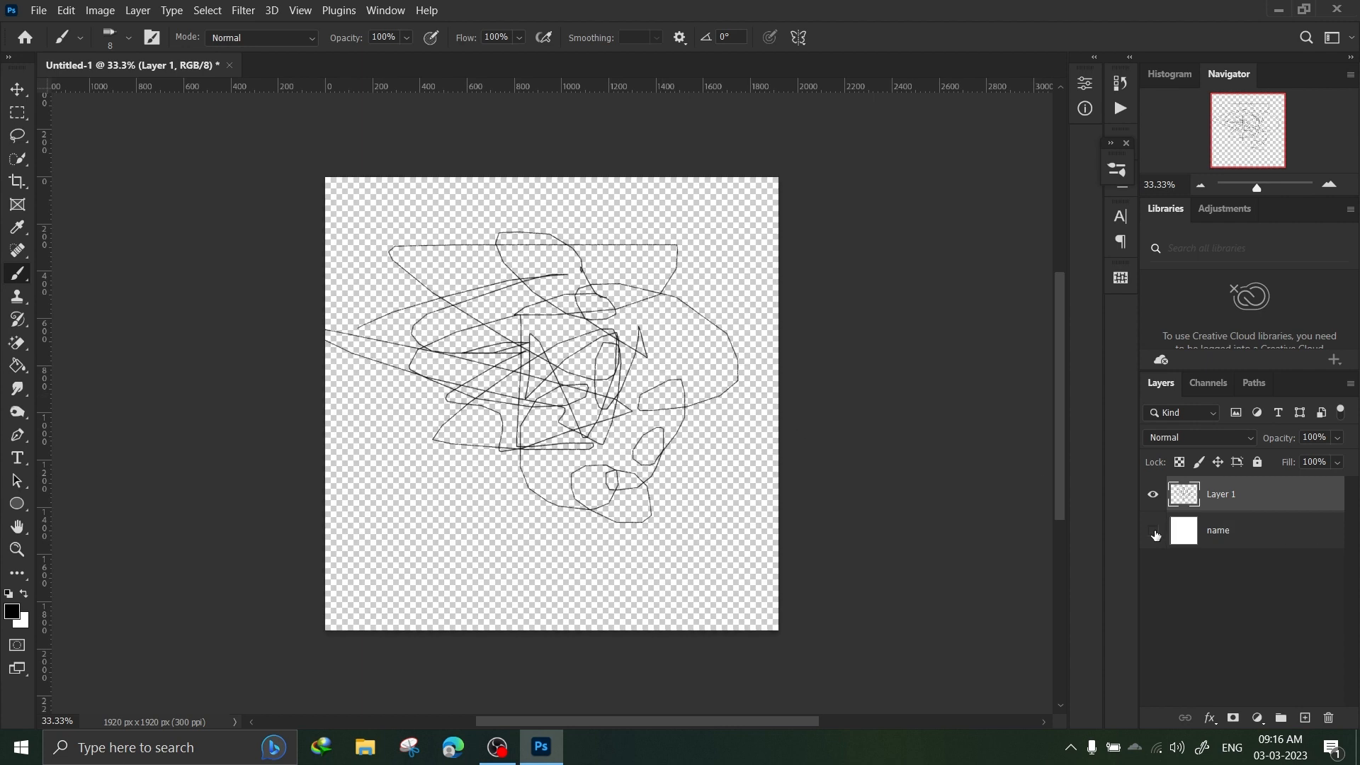
left_click(1155, 533)
left_click(1154, 499)
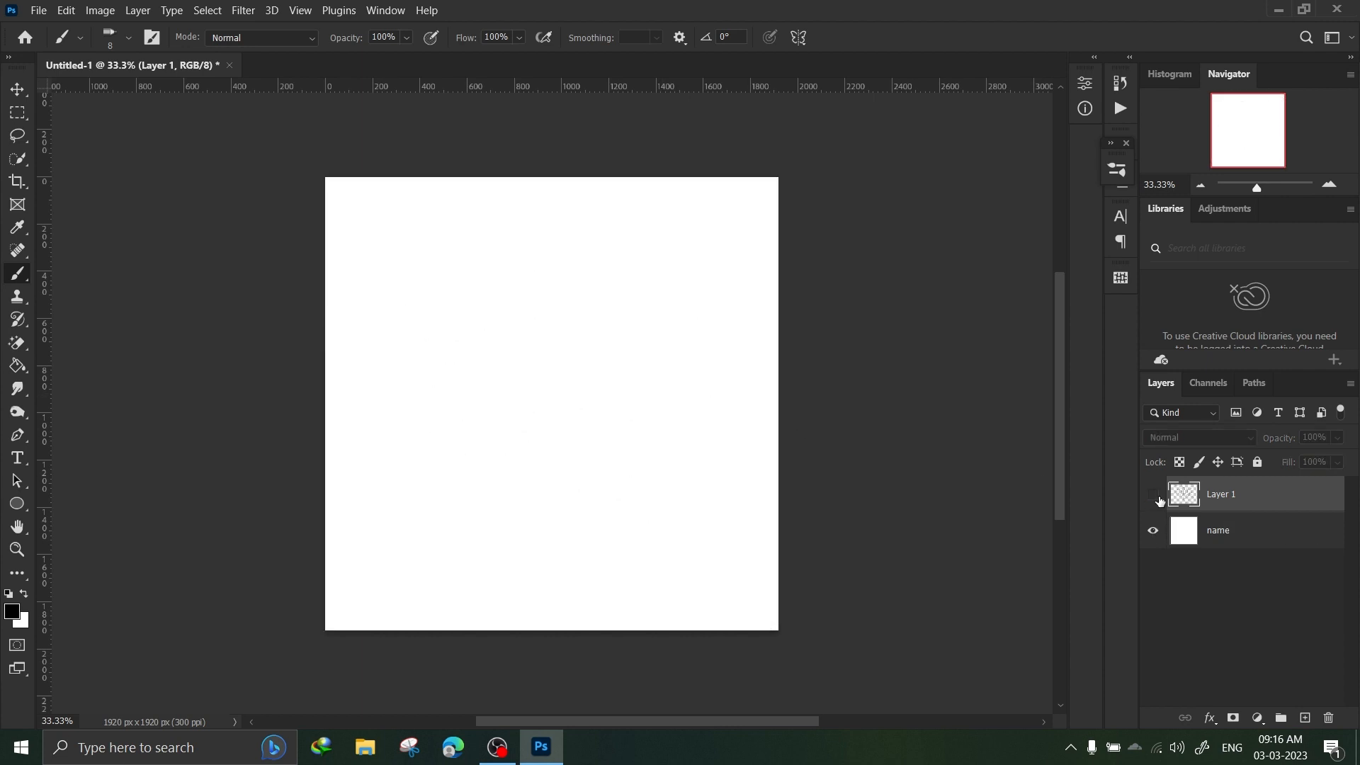
left_click(1154, 500)
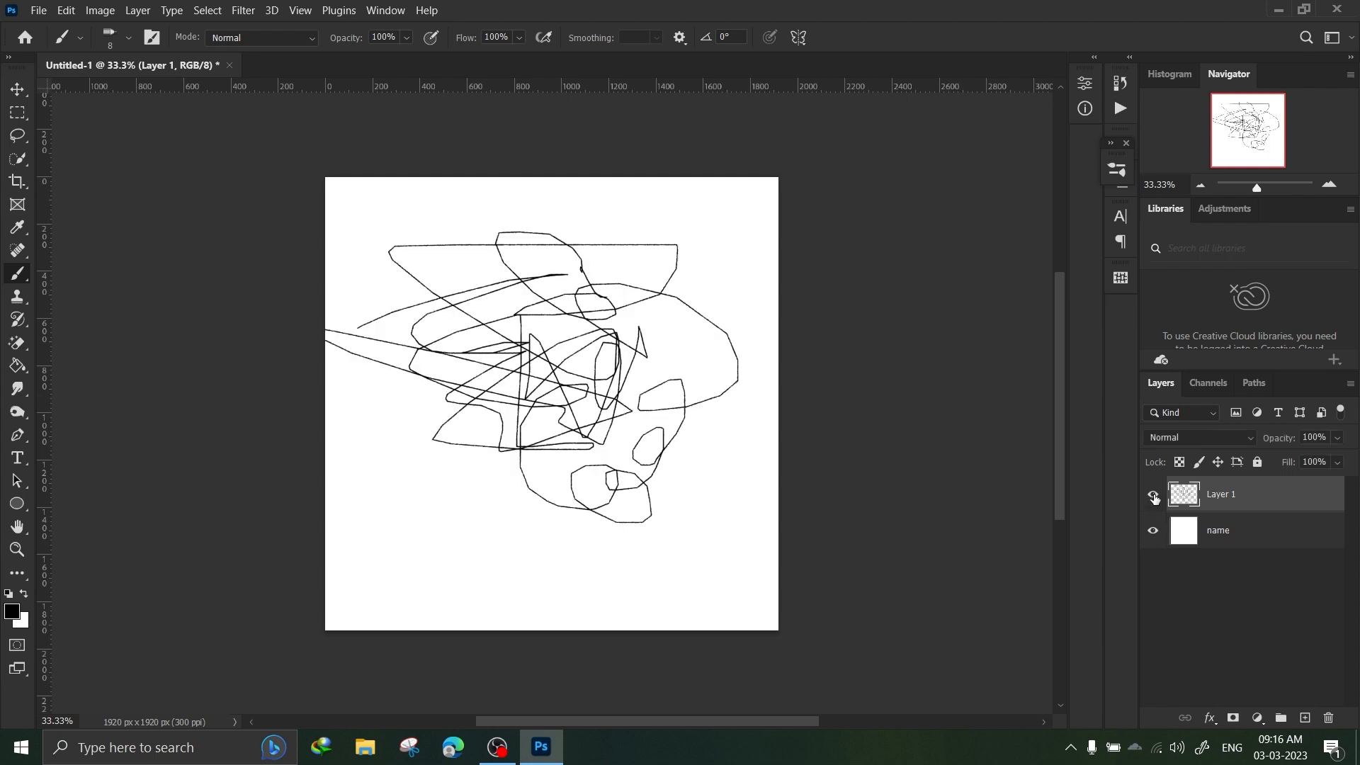
left_click(1155, 500)
left_click(1155, 501)
left_click(1155, 500)
left_click(1155, 500)
left_click(1155, 500)
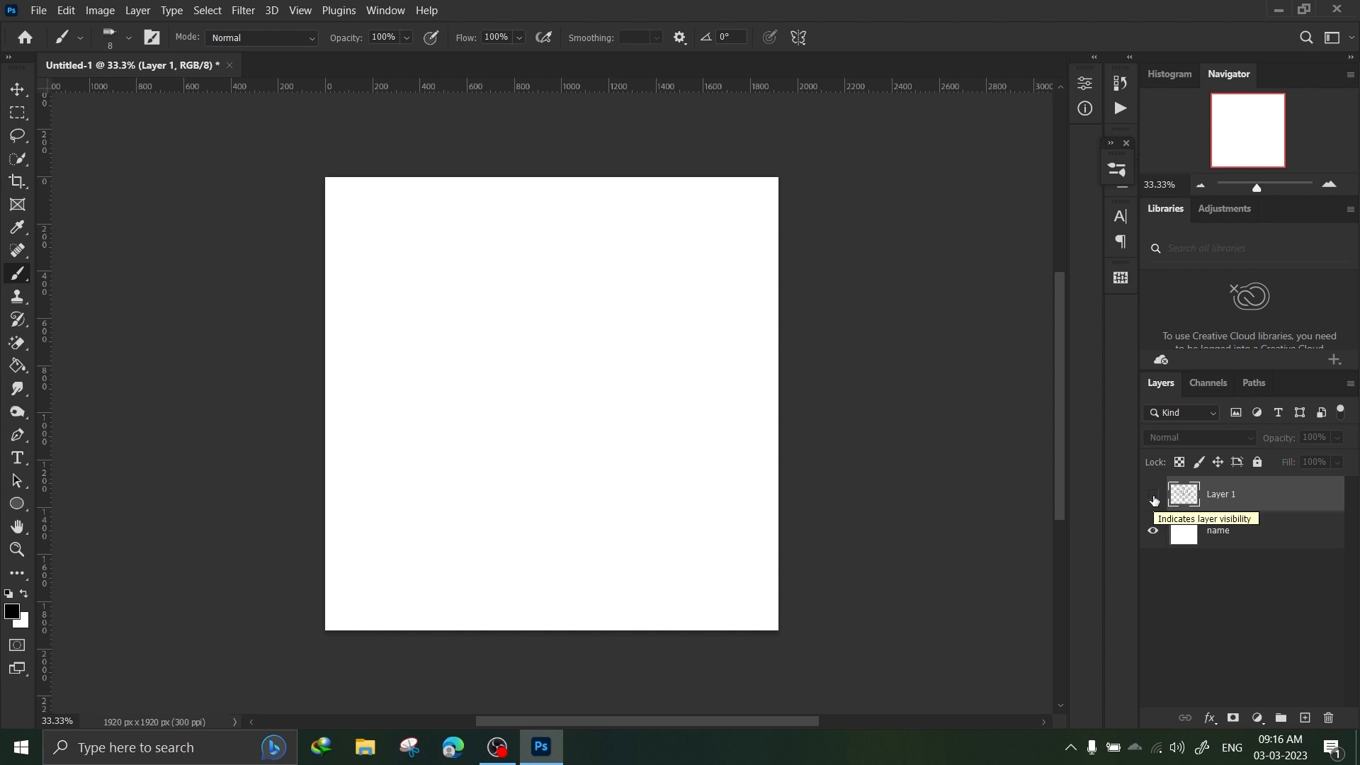
left_click(1155, 500)
left_click(1155, 500)
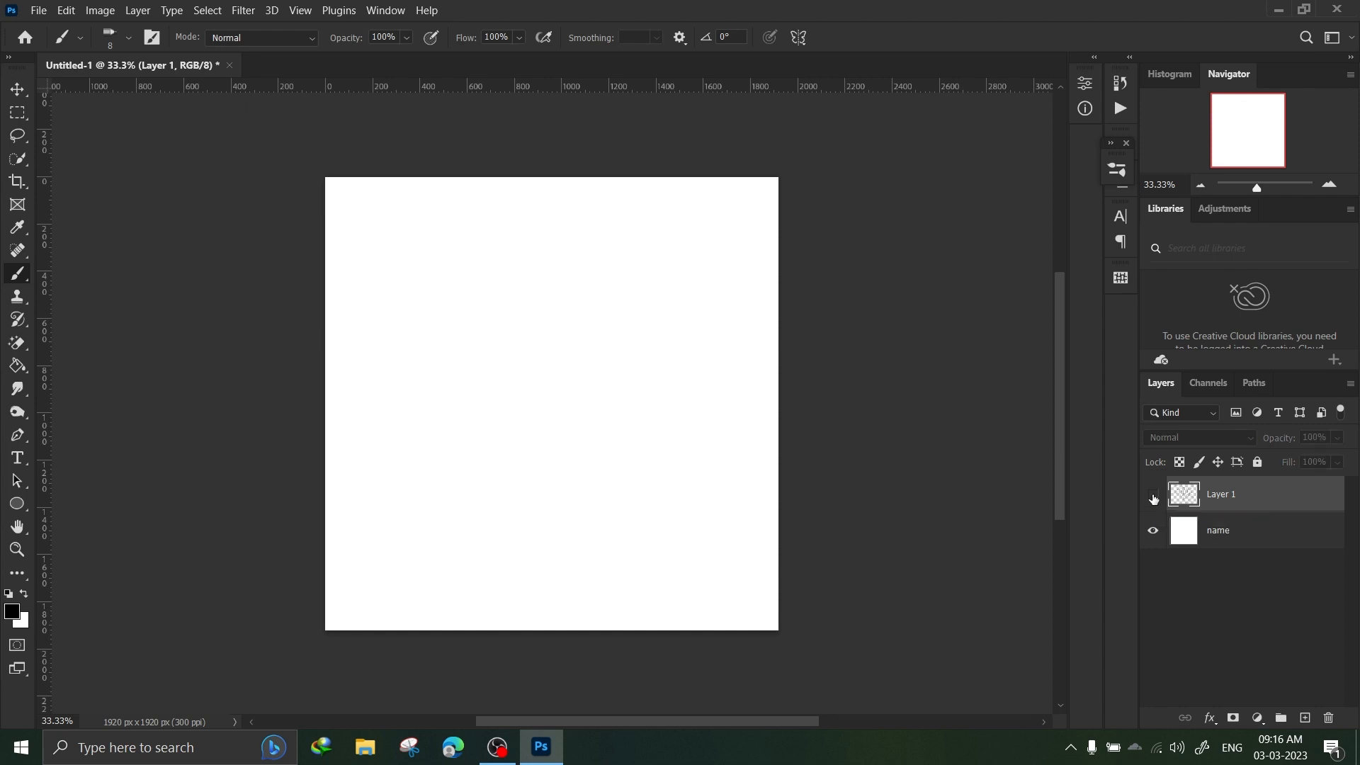
left_click(1154, 500)
left_click(1155, 500)
left_click(1154, 499)
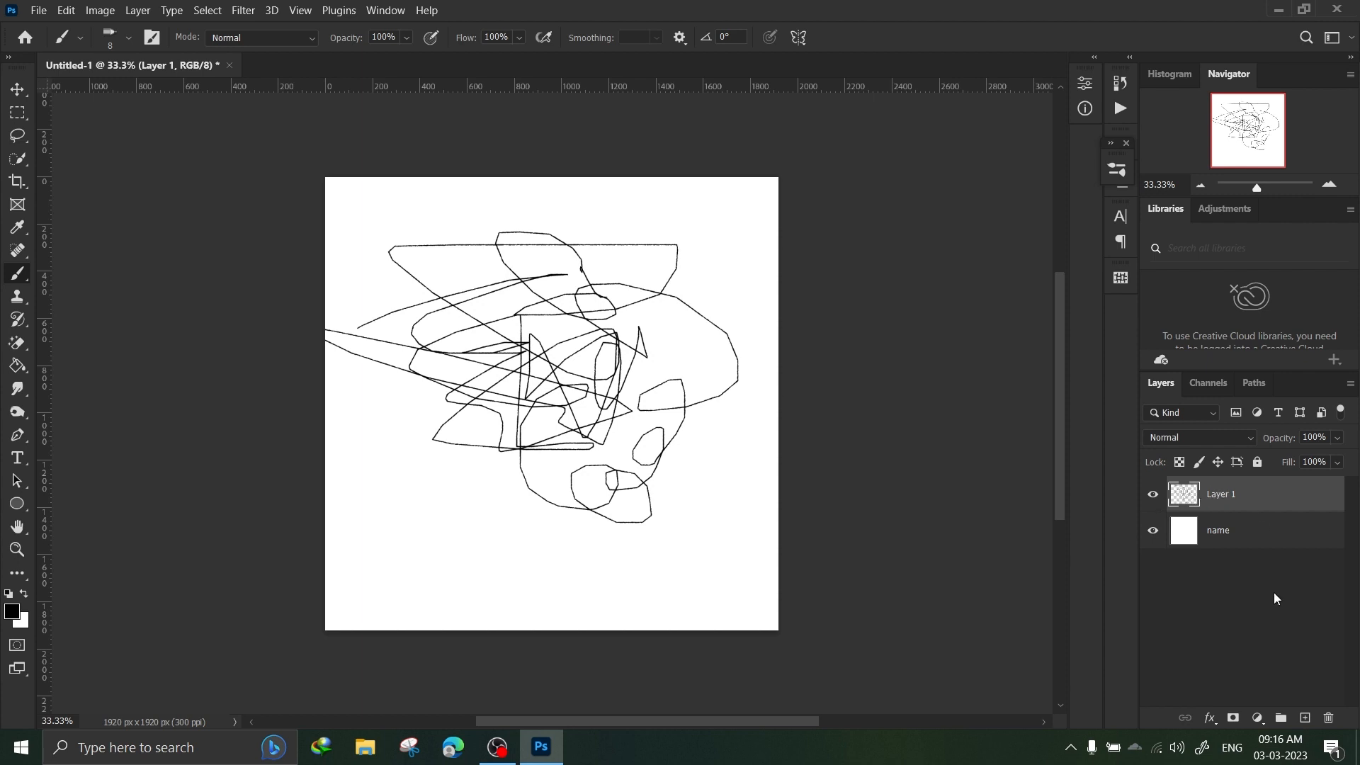
Step: Try scribbling black lines directly on the "name" layer with Layer 1 deleted, and shift the painted layer with the Move Tool
key("Delete")
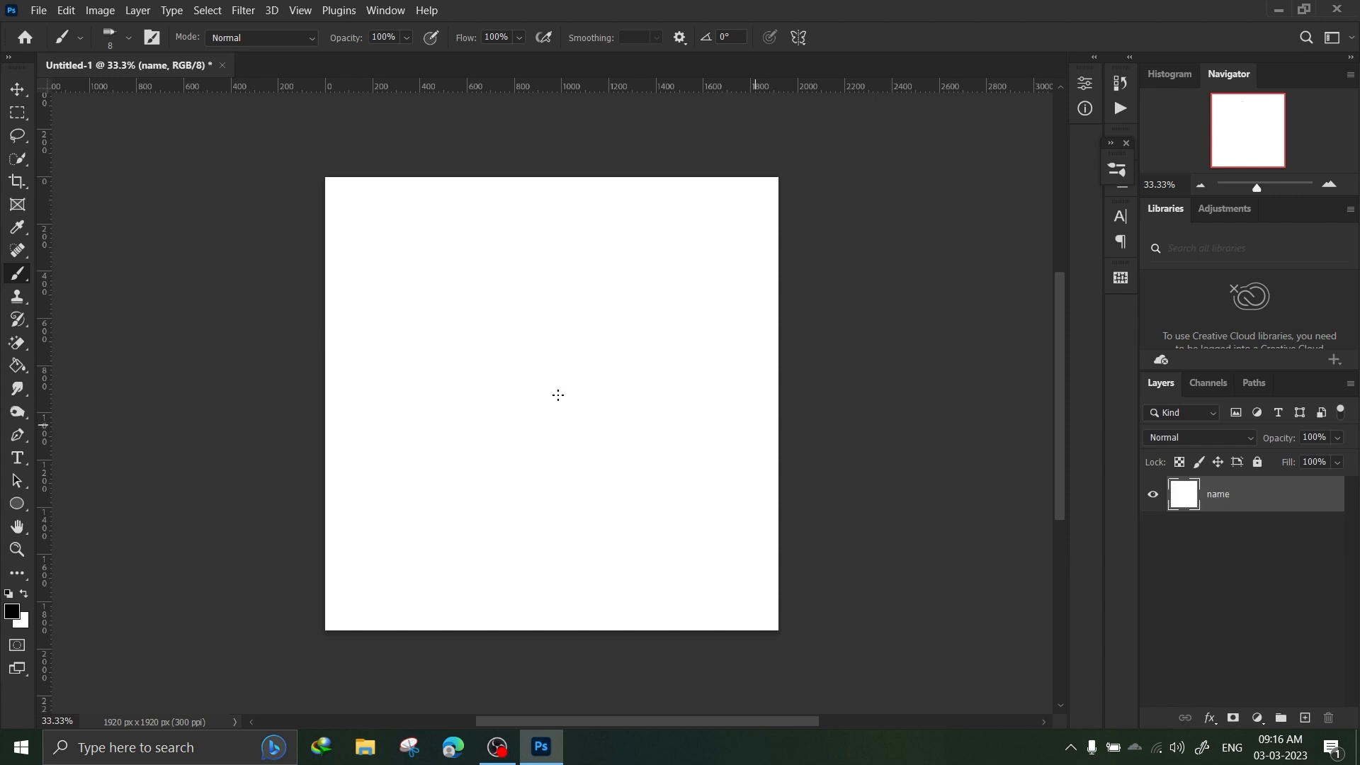
mouse_move(411, 349)
left_mouse_down()
mouse_move(486, 425)
mouse_move(610, 351)
mouse_move(607, 446)
mouse_move(544, 351)
mouse_move(599, 312)
mouse_move(715, 386)
mouse_move(680, 432)
mouse_move(623, 423)
left_mouse_up()
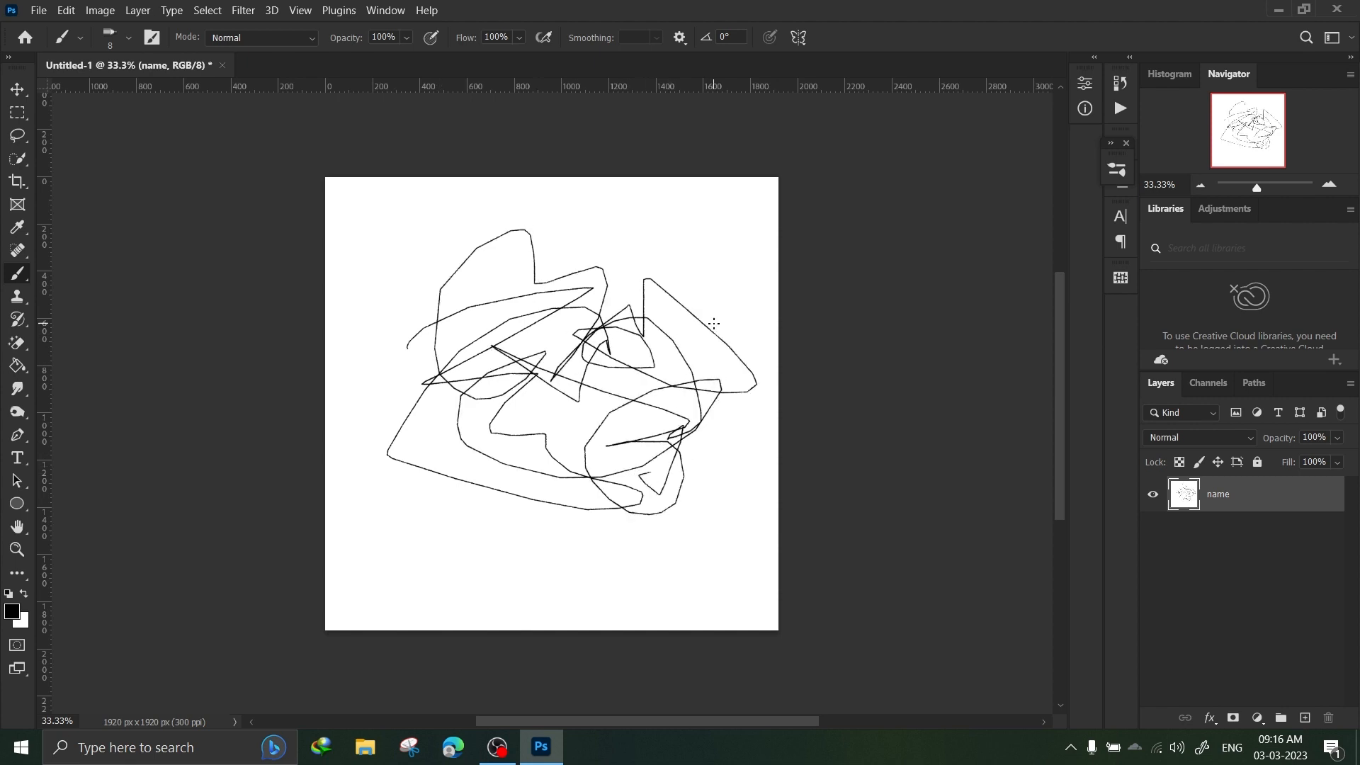
key("v")
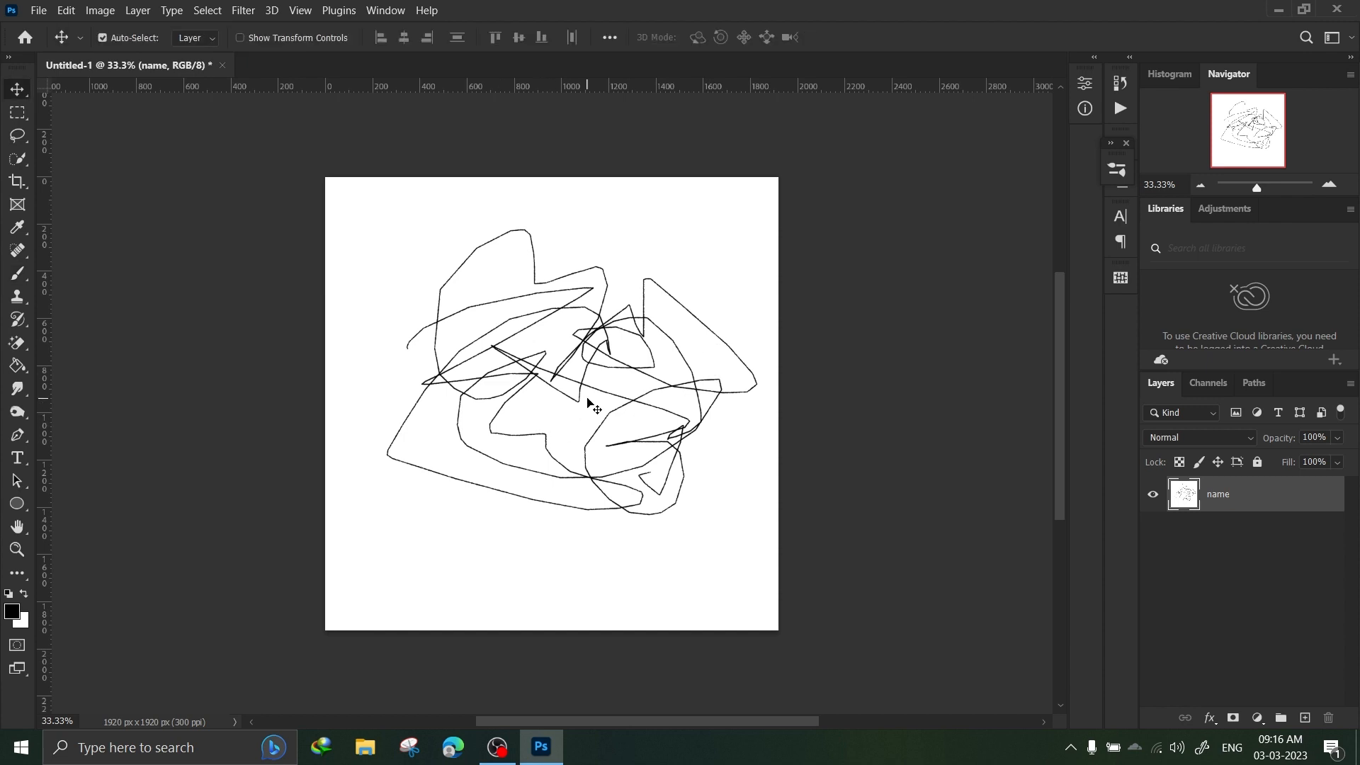
left_click_drag(635, 369, 489, 413)
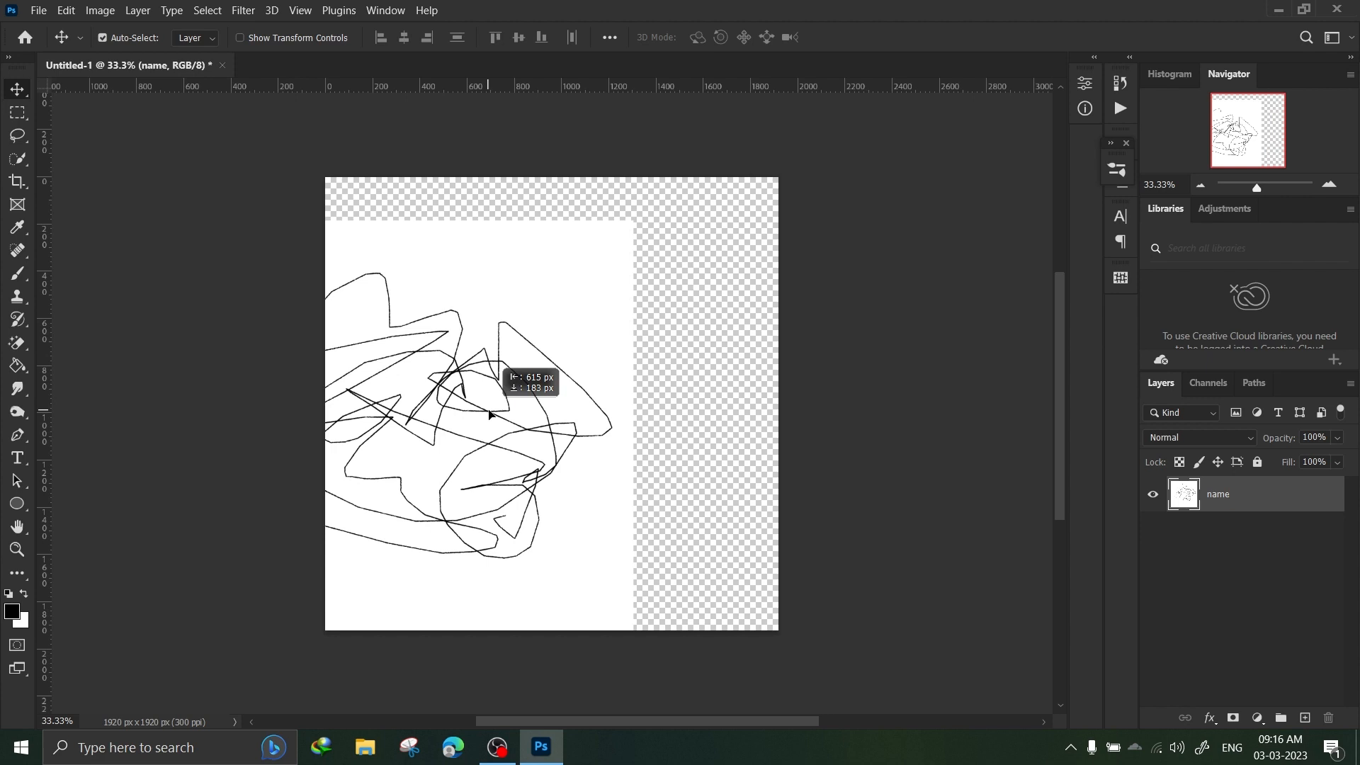
left_click_drag(489, 413, 489, 413)
Step: Undo the move and the scribble on the "name" layer, and restore the deleted Layer 1
key("ctrl+z")
key("ctrl+z")
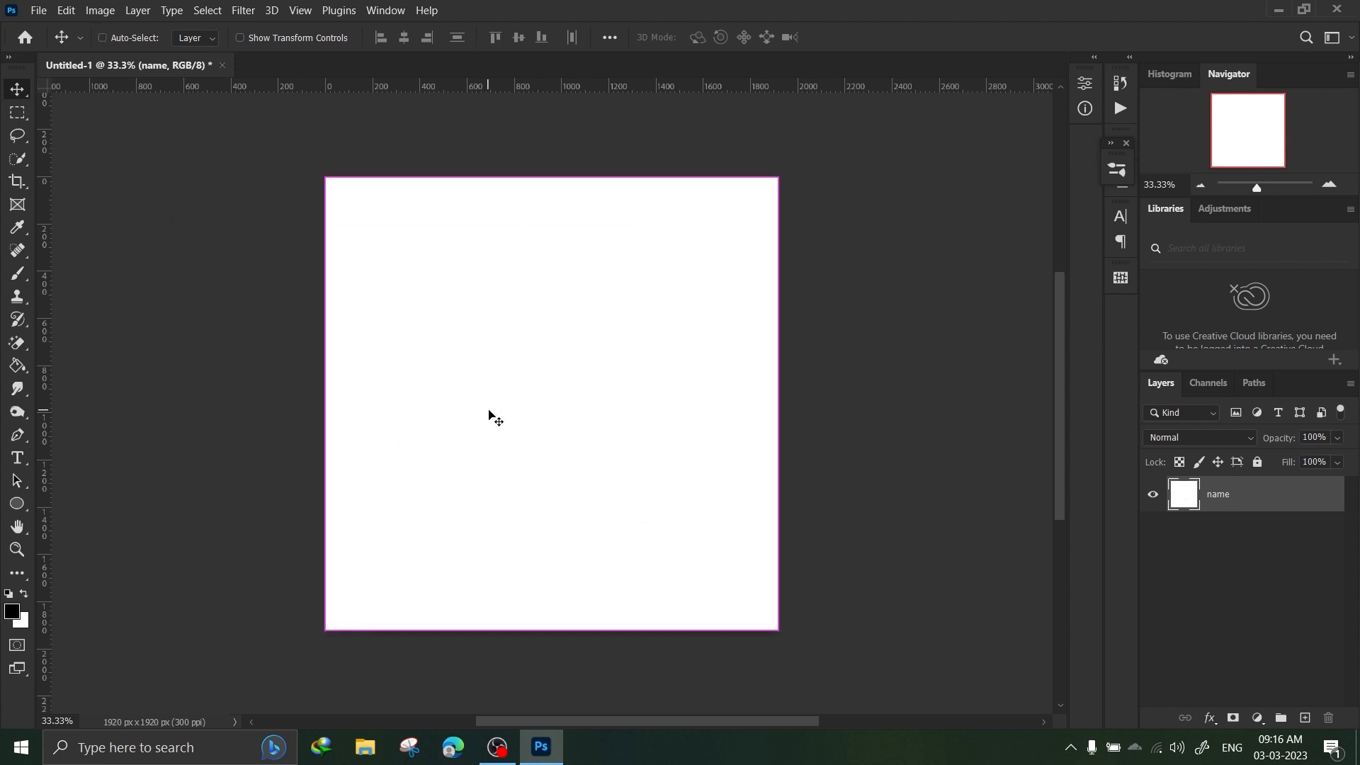
key("ctrl+z")
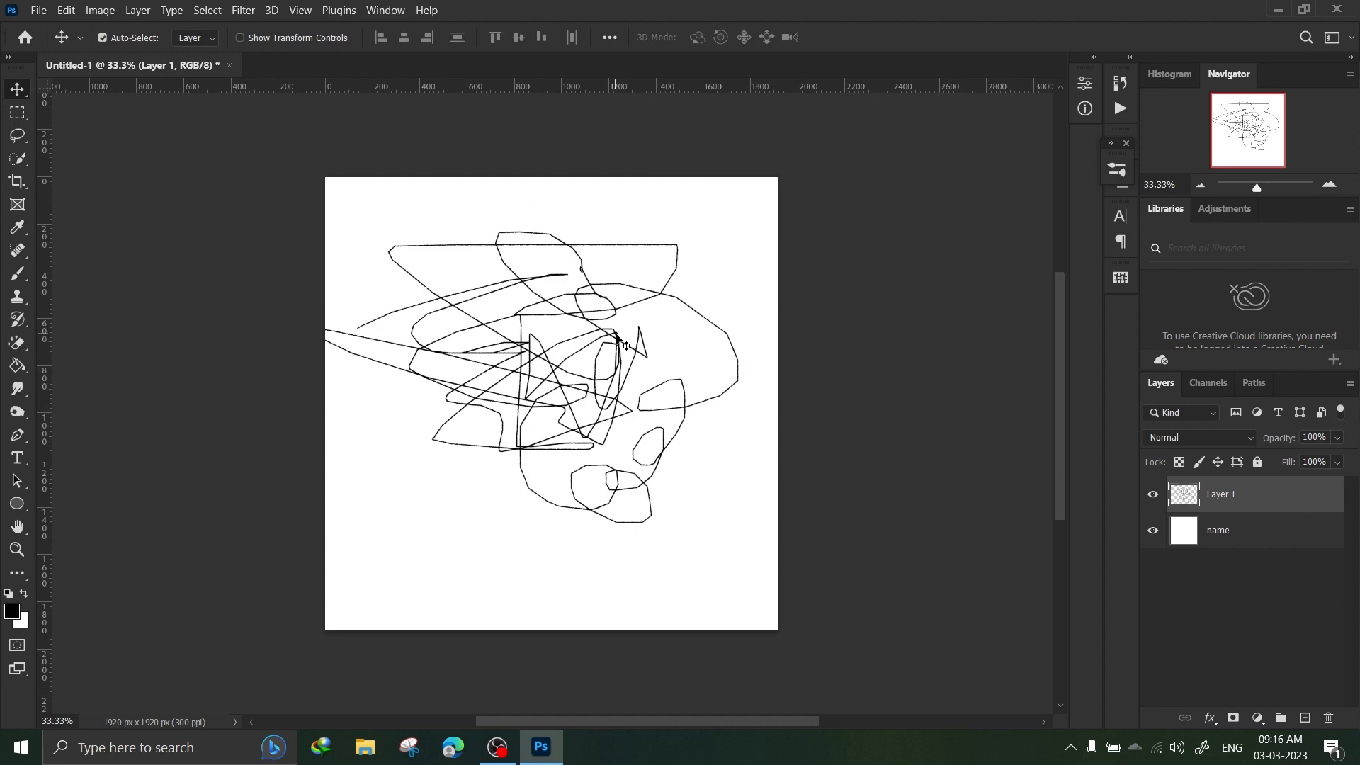
Step: Move Layer 1's scribble to the canvas's left edge, and place a duplicate of it in the upper right area
mouse_move(625, 345)
left_mouse_down()
mouse_move(641, 347)
mouse_move(629, 407)
mouse_move(544, 370)
mouse_move(701, 365)
mouse_move(529, 396)
mouse_move(613, 309)
mouse_move(622, 333)
mouse_move(594, 381)
mouse_move(701, 278)
mouse_move(503, 376)
mouse_move(365, 397)
mouse_move(784, 308)
mouse_move(611, 365)
mouse_move(687, 384)
mouse_move(593, 441)
mouse_move(602, 371)
mouse_move(637, 368)
mouse_move(627, 356)
left_mouse_up()
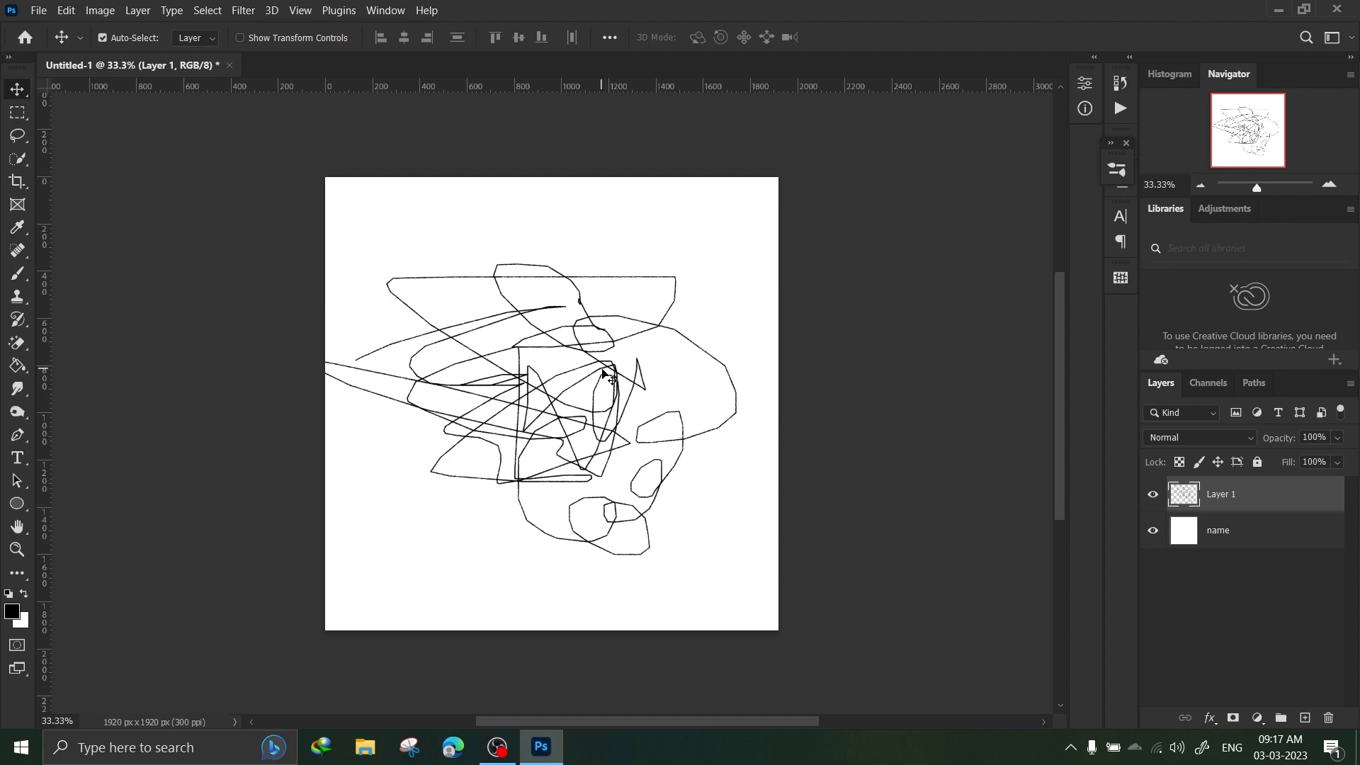
mouse_move(715, 382)
left_mouse_down()
mouse_move(727, 323)
mouse_move(620, 385)
mouse_move(609, 383)
mouse_move(683, 351)
mouse_move(404, 383)
left_mouse_up()
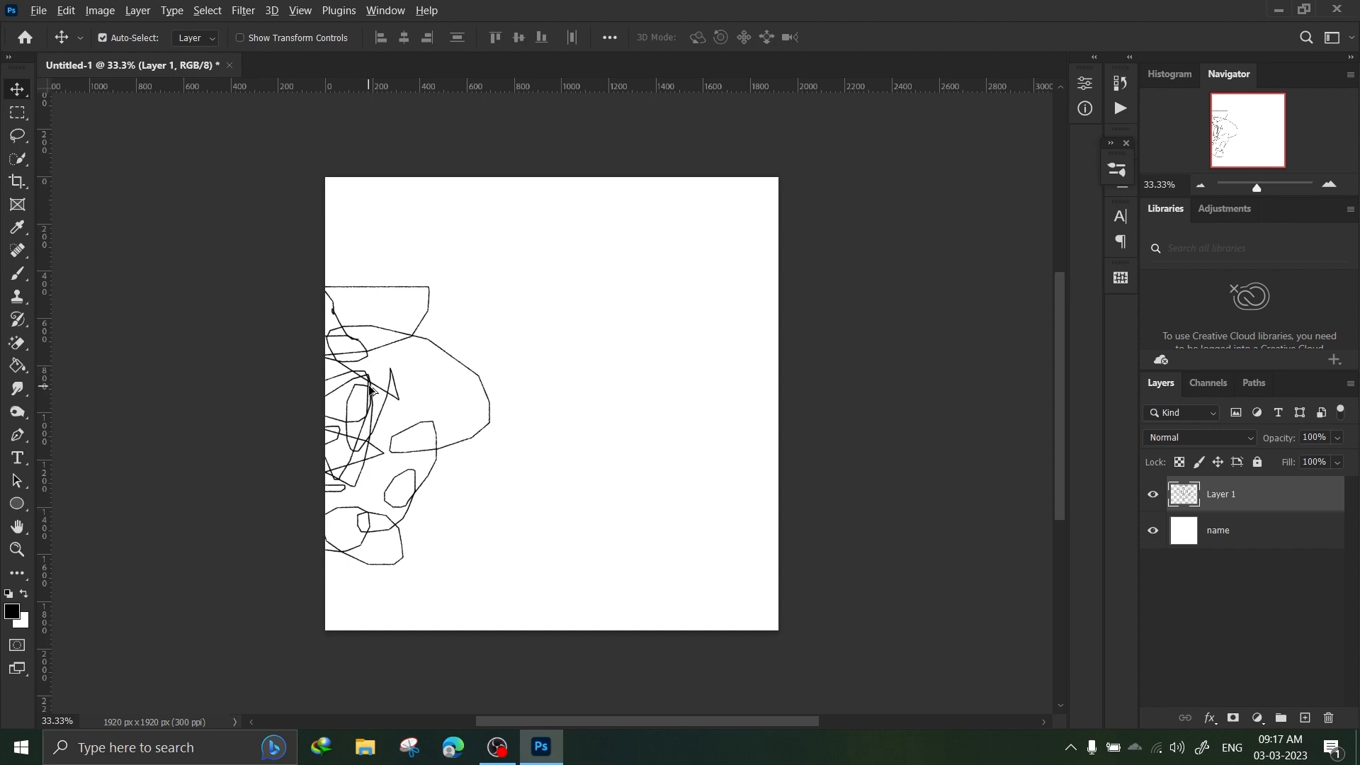
mouse_move(369, 387)
left_mouse_down()
mouse_move(805, 219)
mouse_move(793, 223)
left_mouse_up()
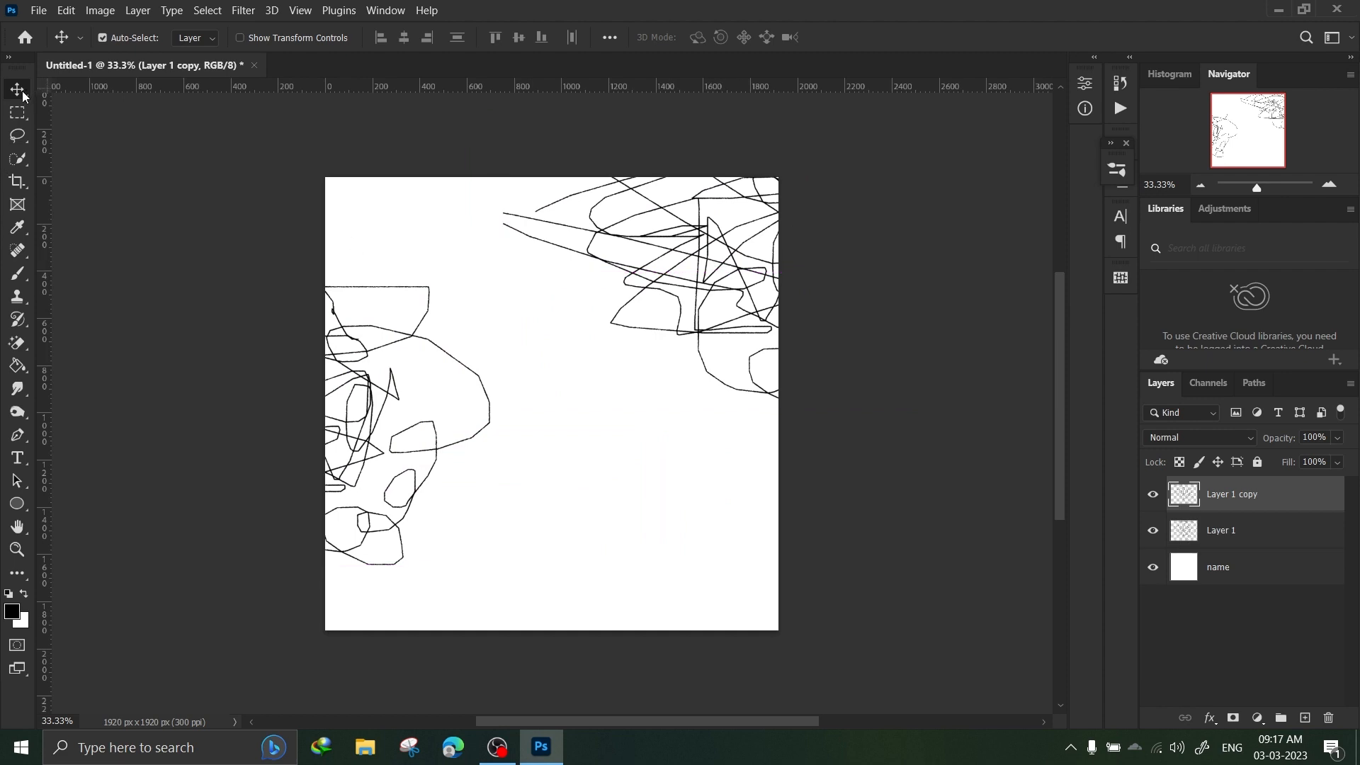
mouse_move(710, 248)
left_mouse_down()
mouse_move(688, 297)
mouse_move(710, 248)
mouse_move(620, 271)
mouse_move(658, 313)
left_mouse_up()
Step: Try shifting the white "name" layer separately from the scribbles, and return it to cover the canvas
mouse_move(623, 561)
left_mouse_down()
mouse_move(461, 404)
mouse_move(502, 362)
mouse_move(552, 367)
mouse_move(638, 568)
mouse_move(510, 638)
mouse_move(529, 461)
mouse_move(492, 452)
mouse_move(607, 593)
mouse_move(634, 583)
left_mouse_up()
key("ctrl+z")
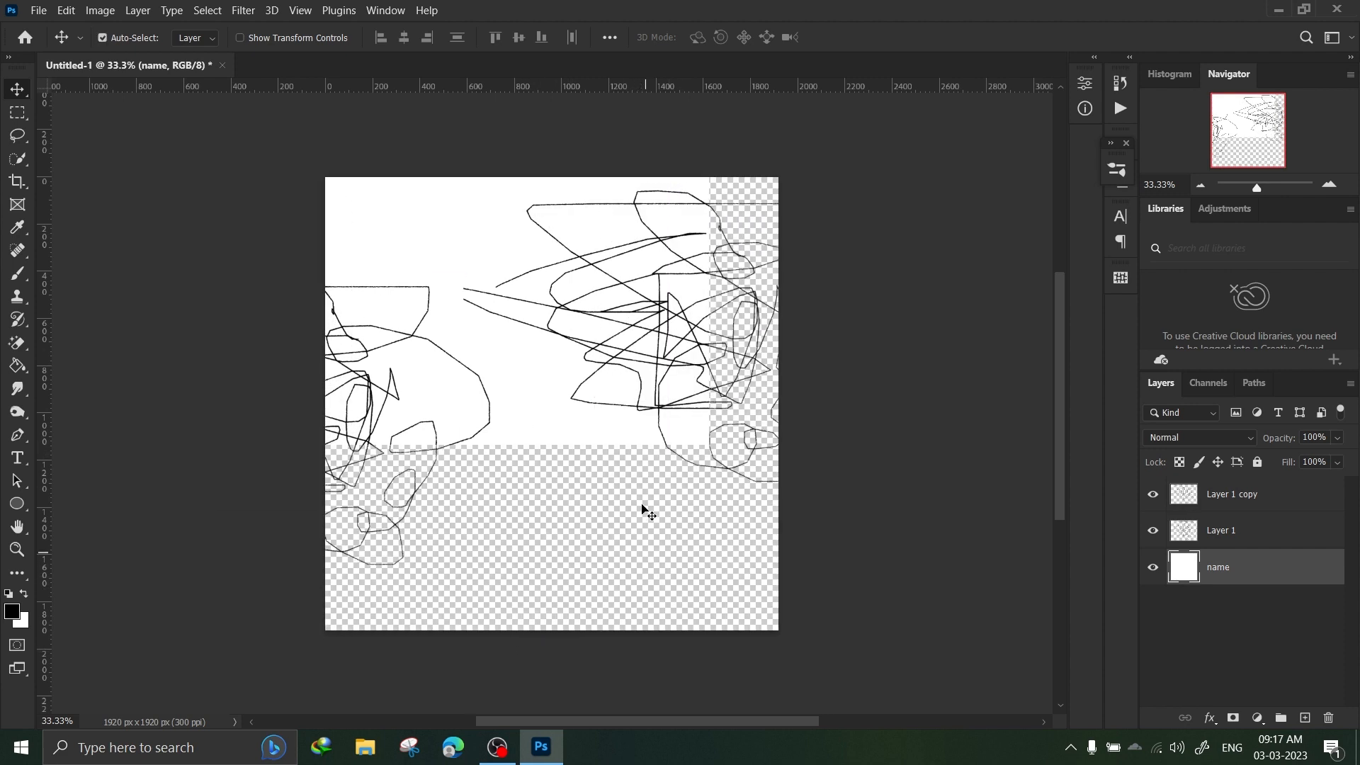
left_click_drag(585, 436, 646, 616)
Step: Delete the Layer 1 copy, and move Layer 1's scribble back to the middle of the canvas
left_click(1227, 496)
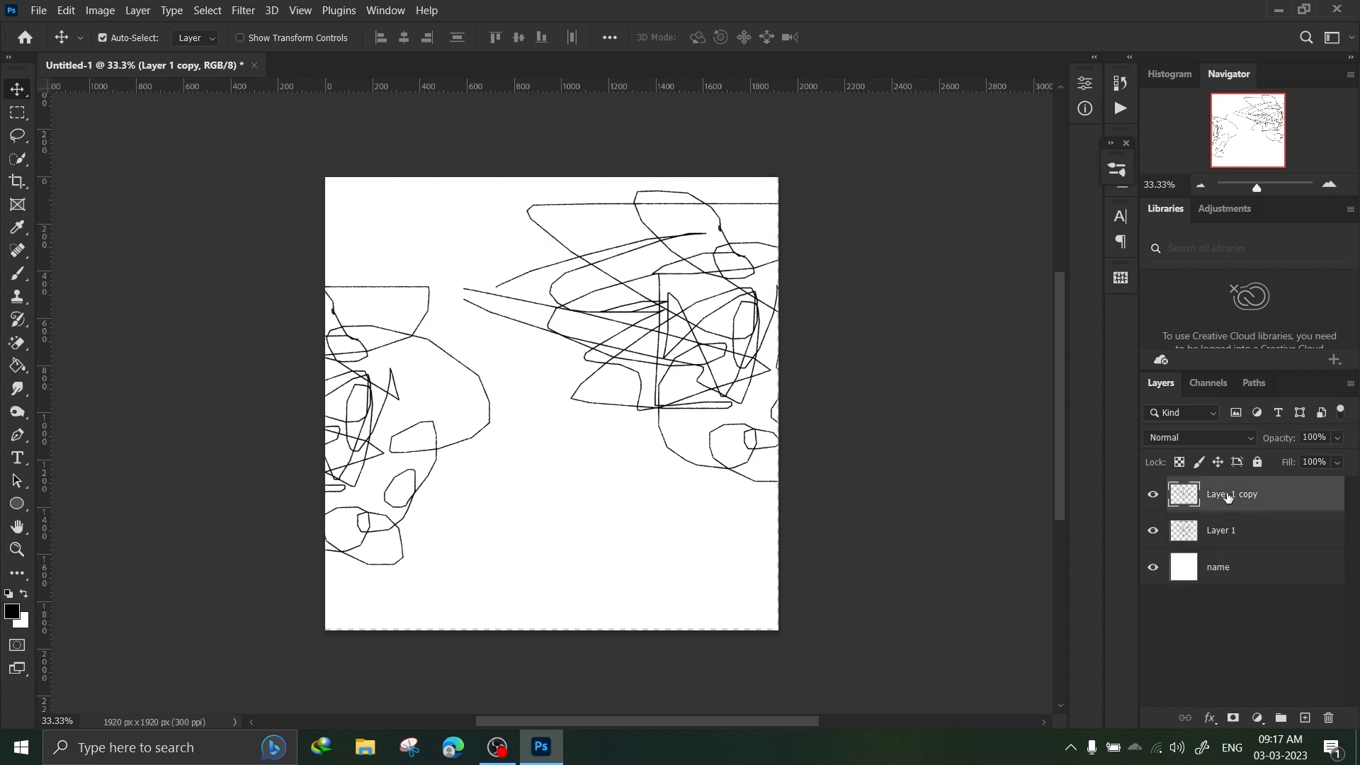
left_click_drag(1228, 496, 1331, 718)
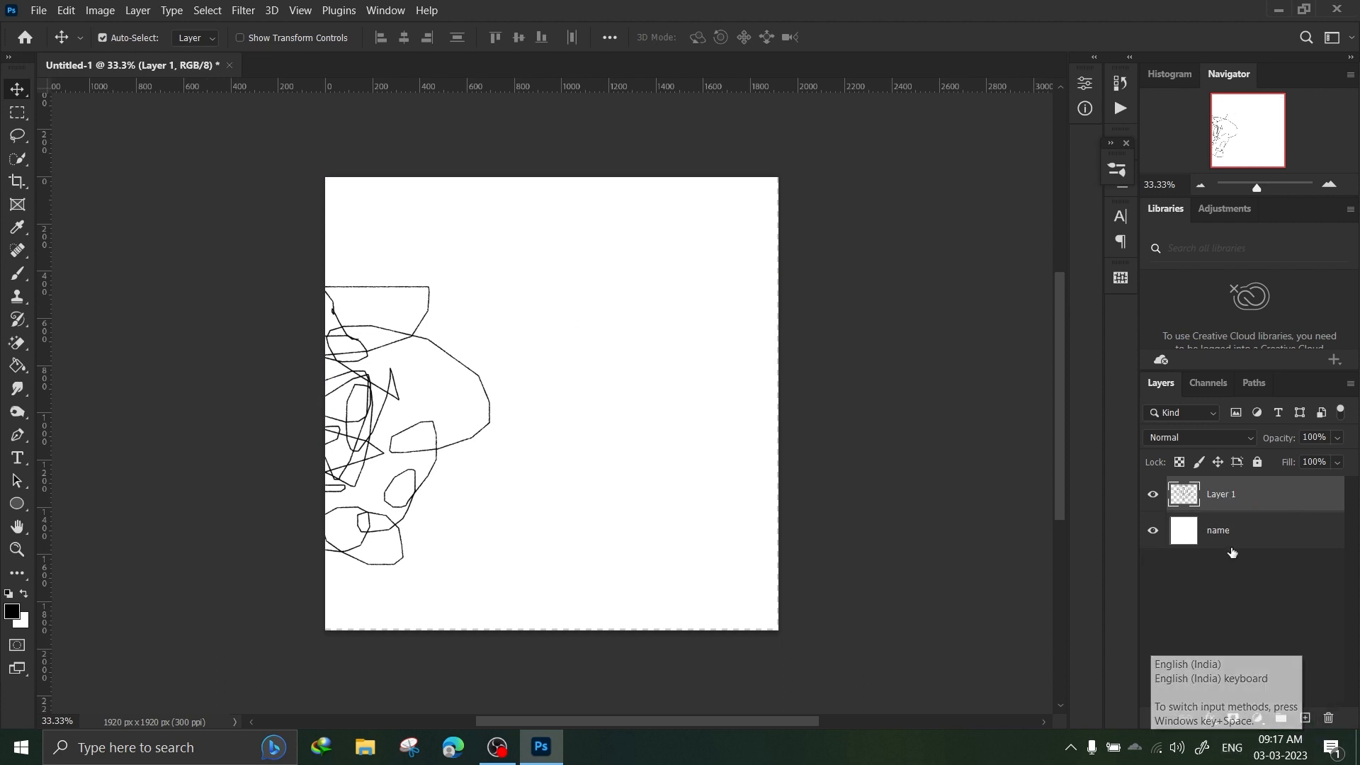
left_click_drag(435, 449, 684, 454)
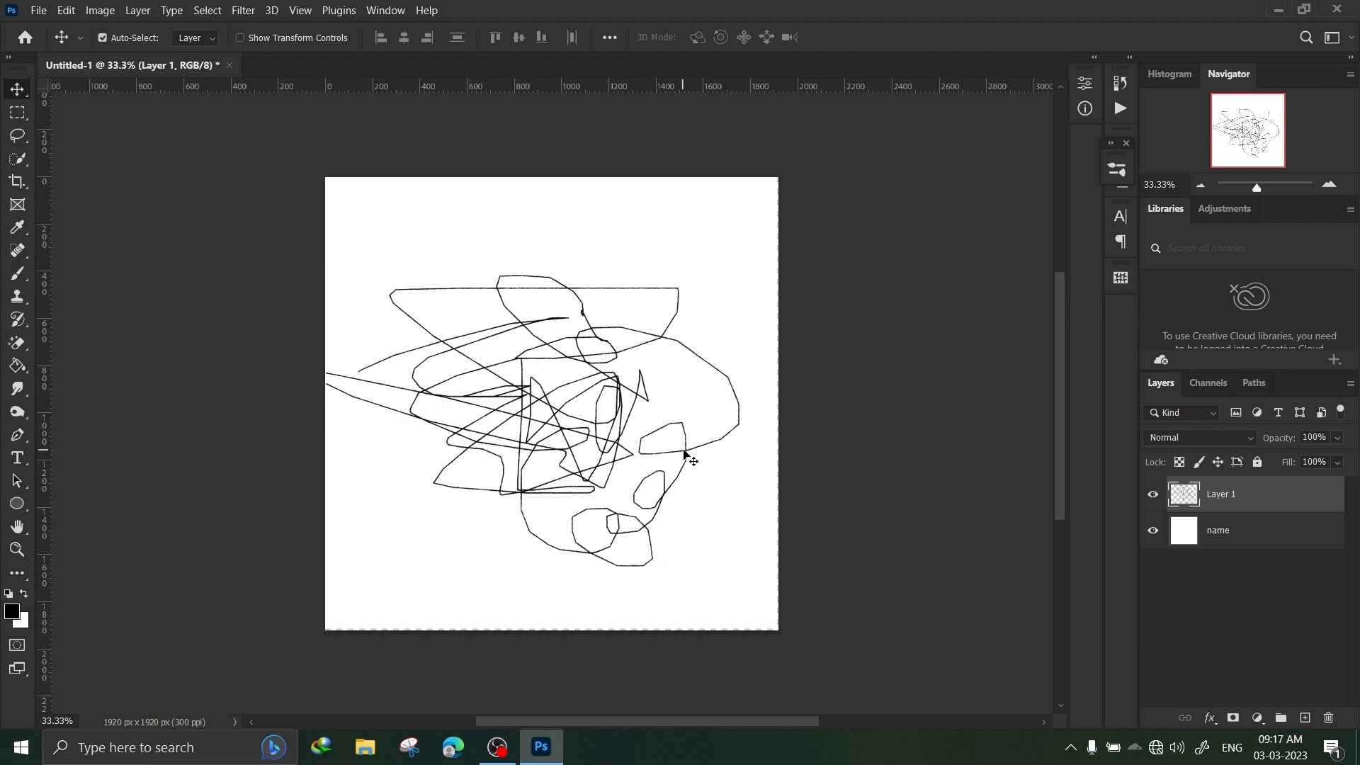
Step: Add a layer mask to Layer 1 and enlarge the brush to 250 px
left_click(1234, 719)
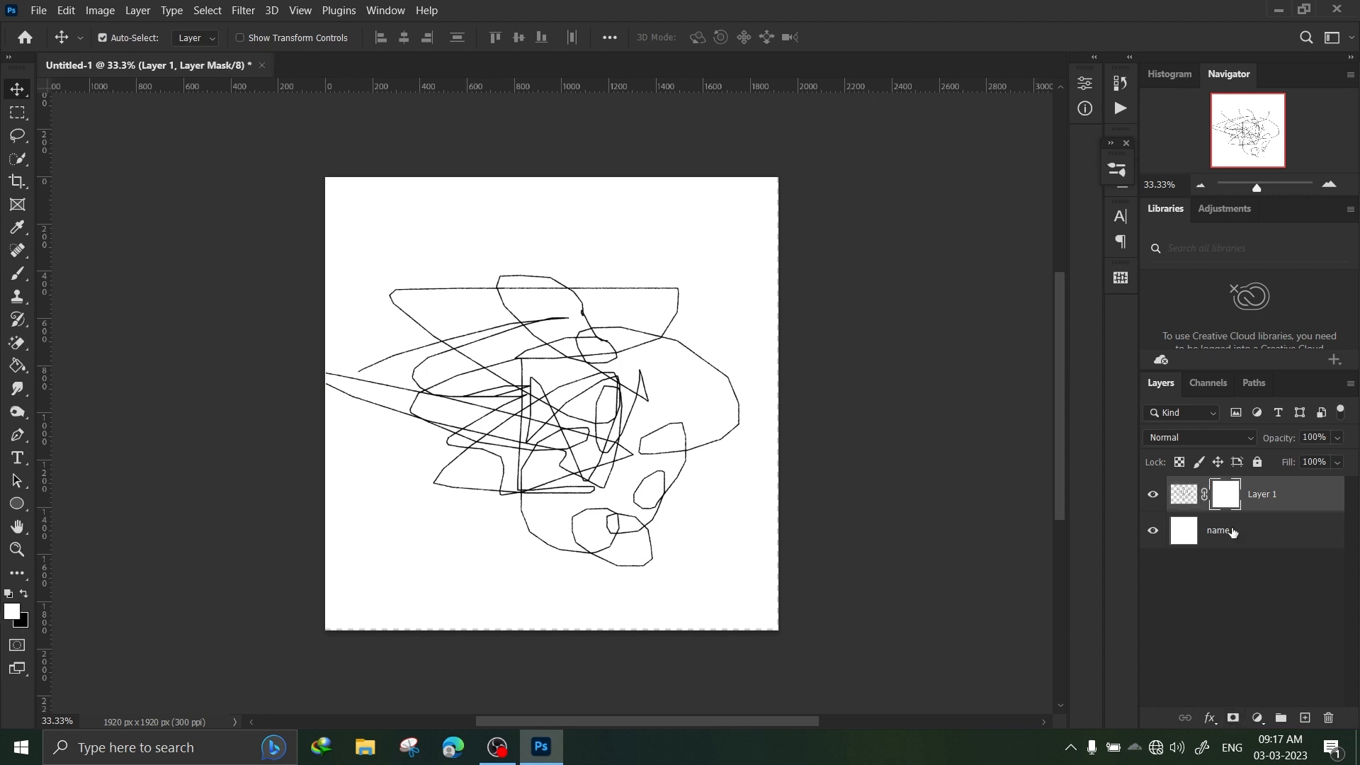
key("b")
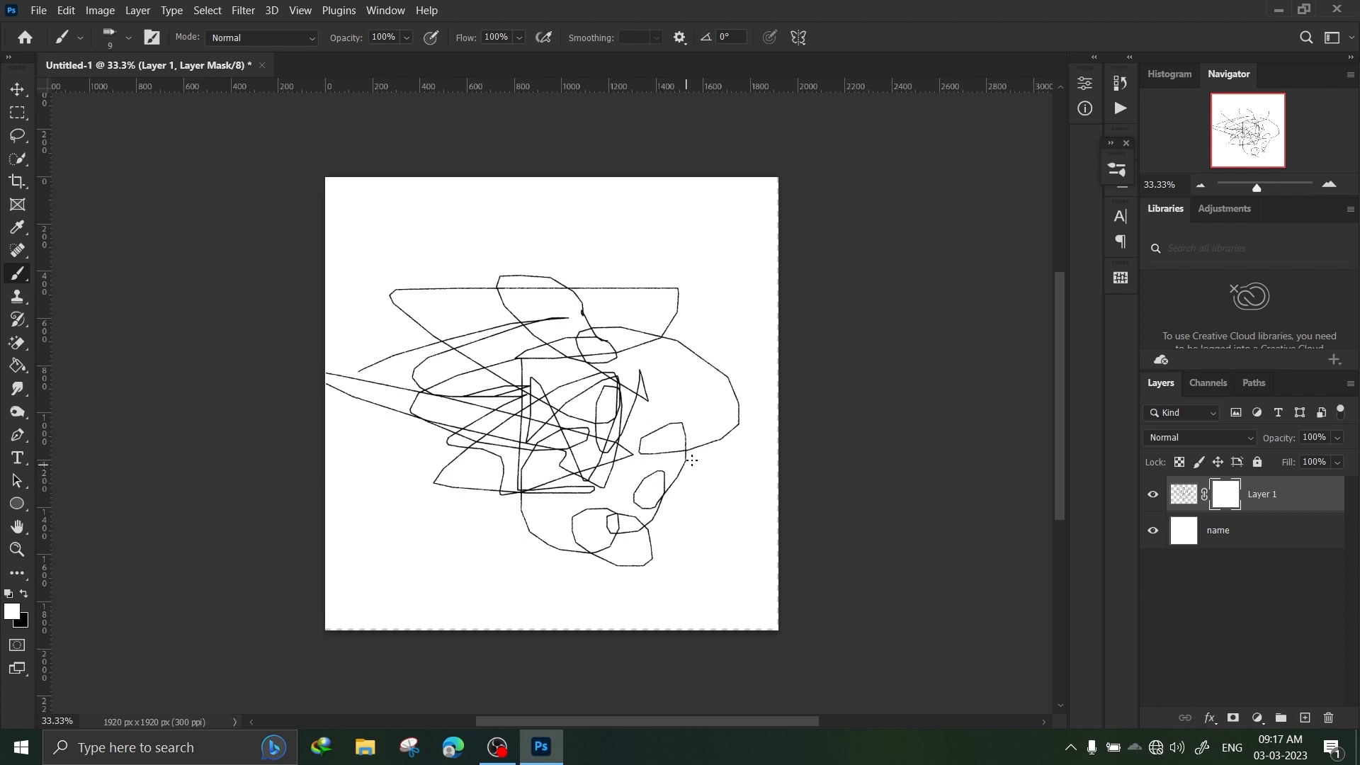
key("bracketright")
key("bracketright")
key("bracketright")
key("bracketright")
key("bracketright")
key("bracketright")
key("bracketright")
key("bracketright")
key("ctrl+z")
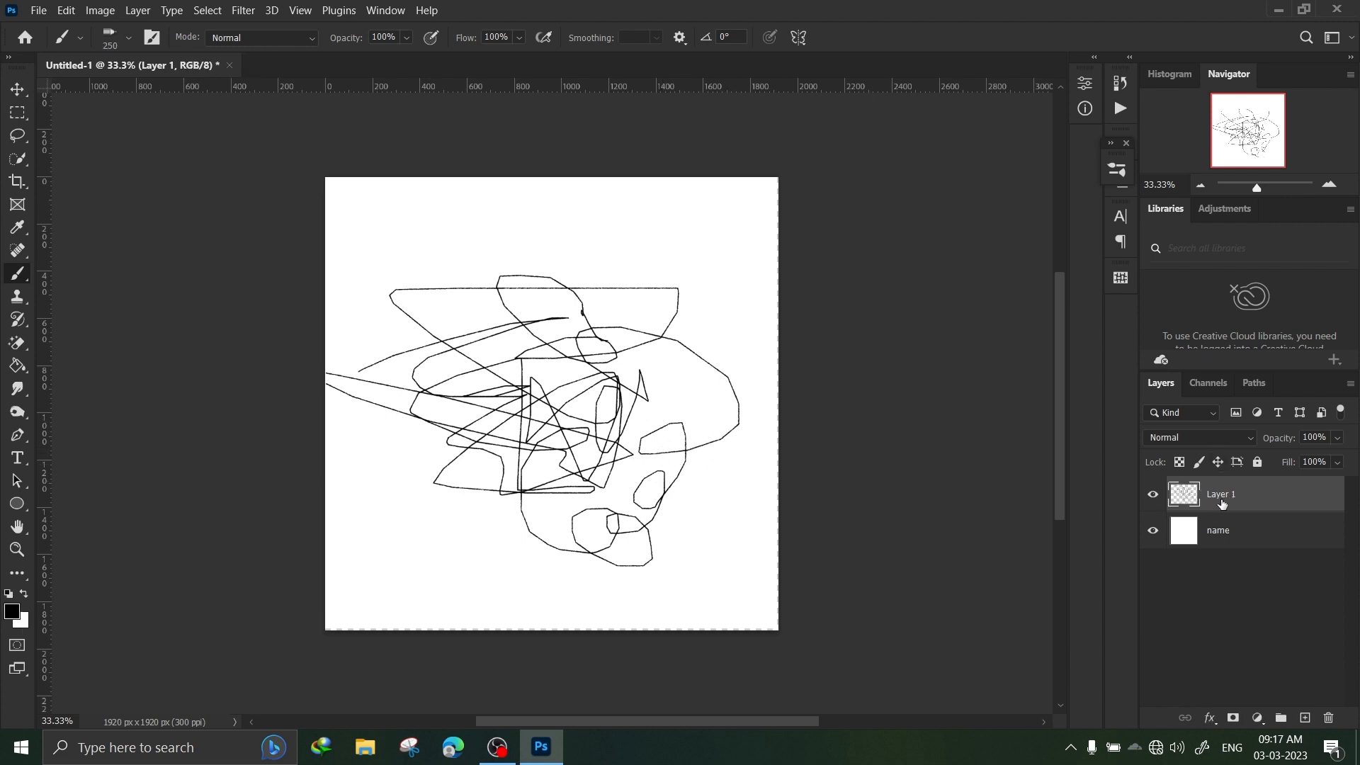
left_click(1235, 719)
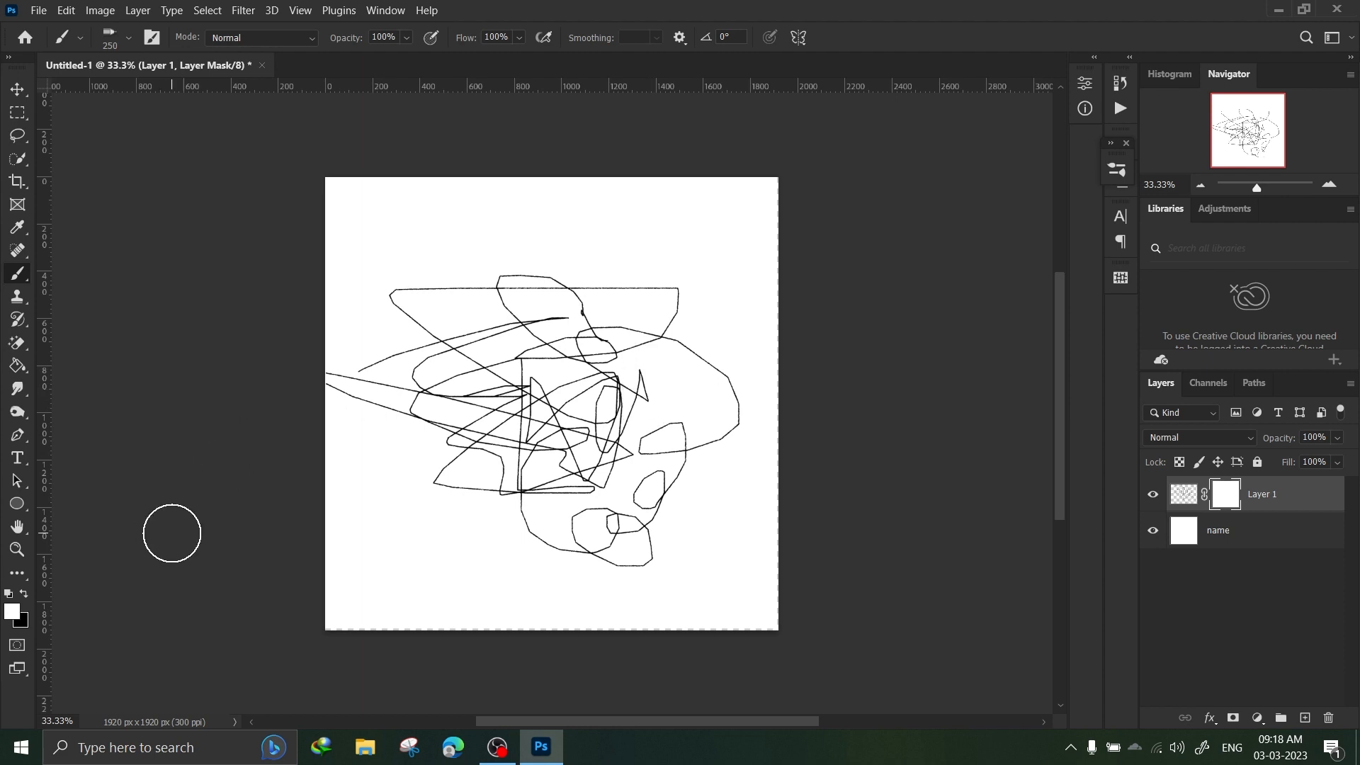
Step: Check the white foreground color in the Color Picker, and swap the foreground and background colors back and forth
left_click(13, 613)
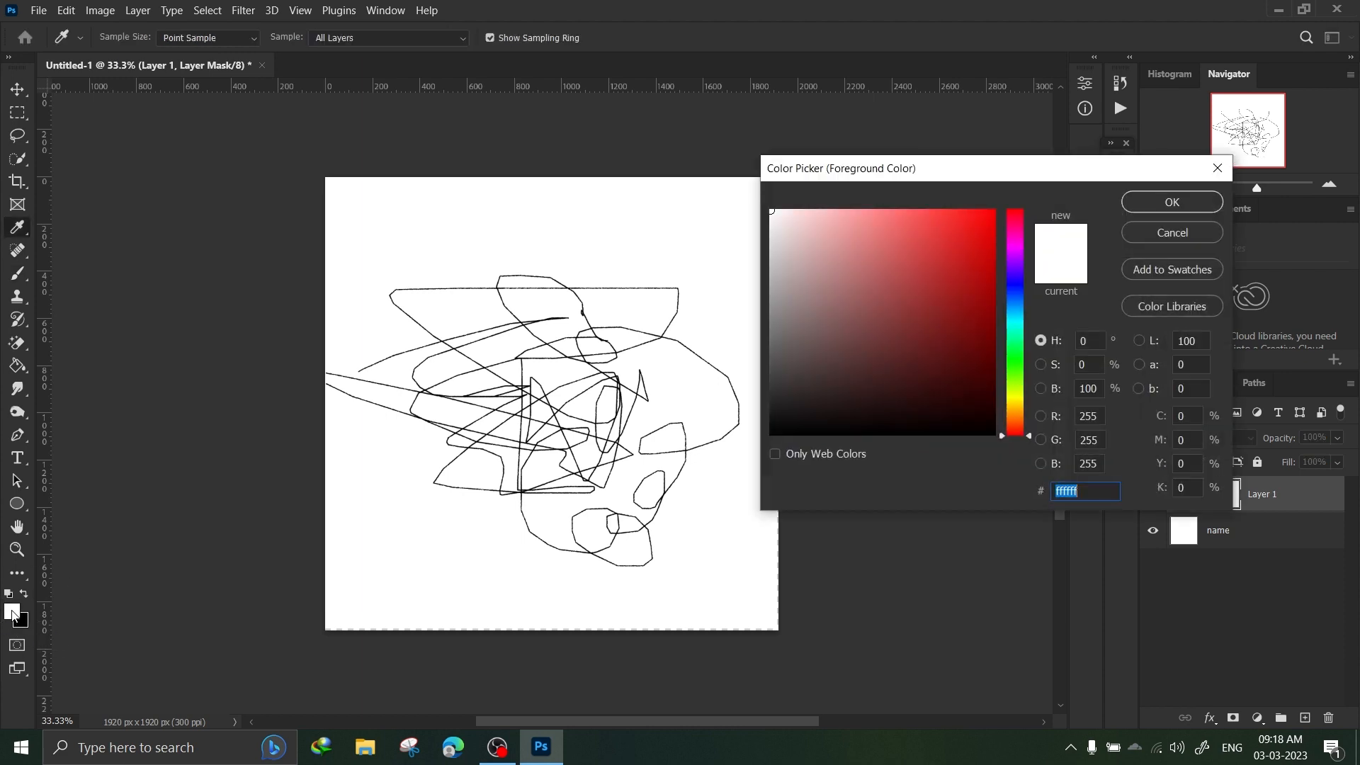
left_click(1193, 205)
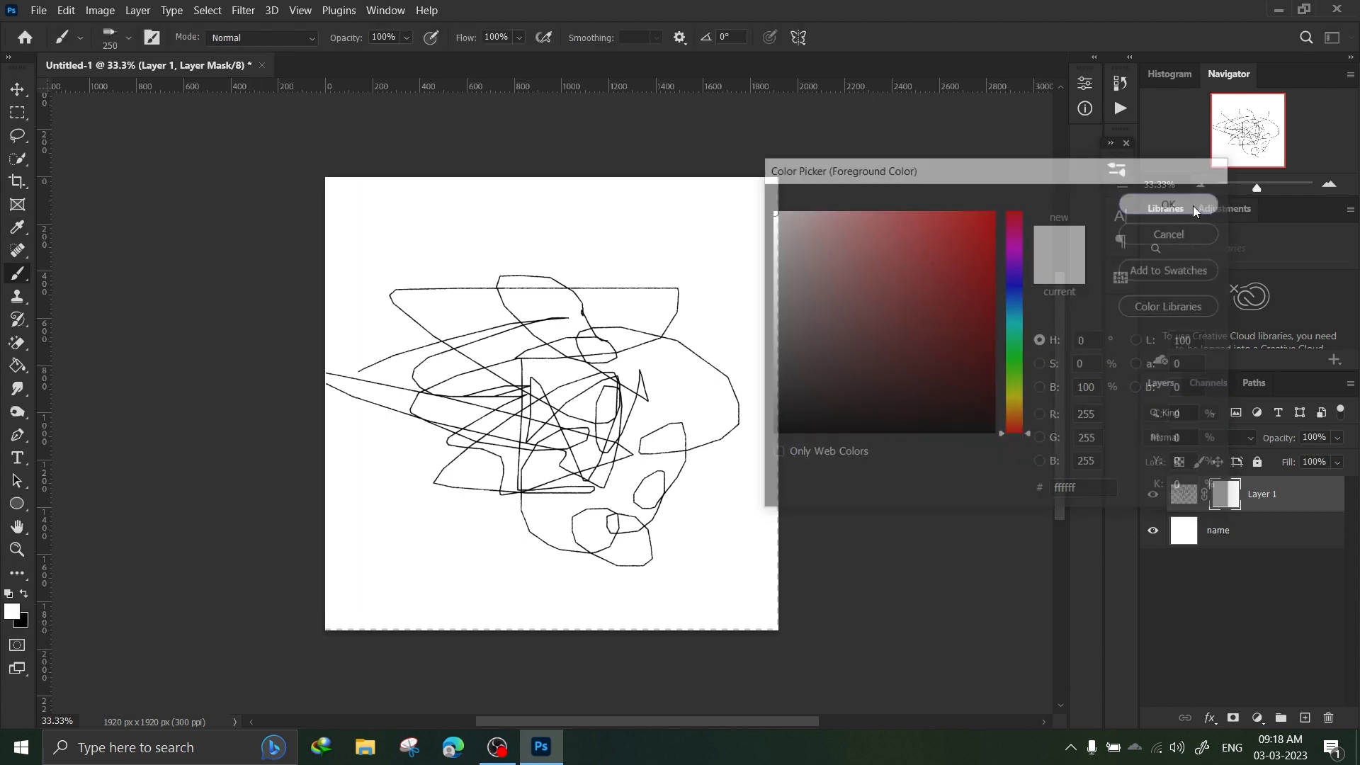
left_click(26, 596)
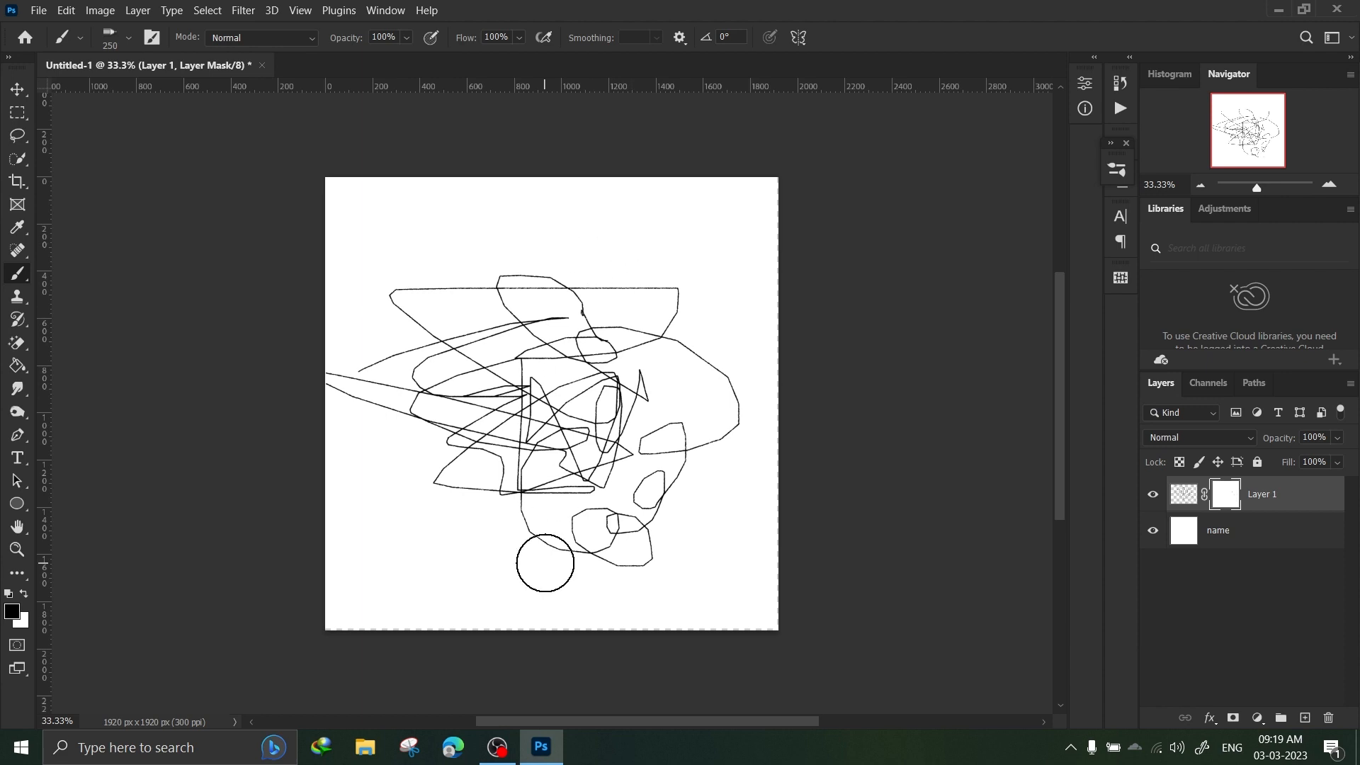
left_click(25, 595)
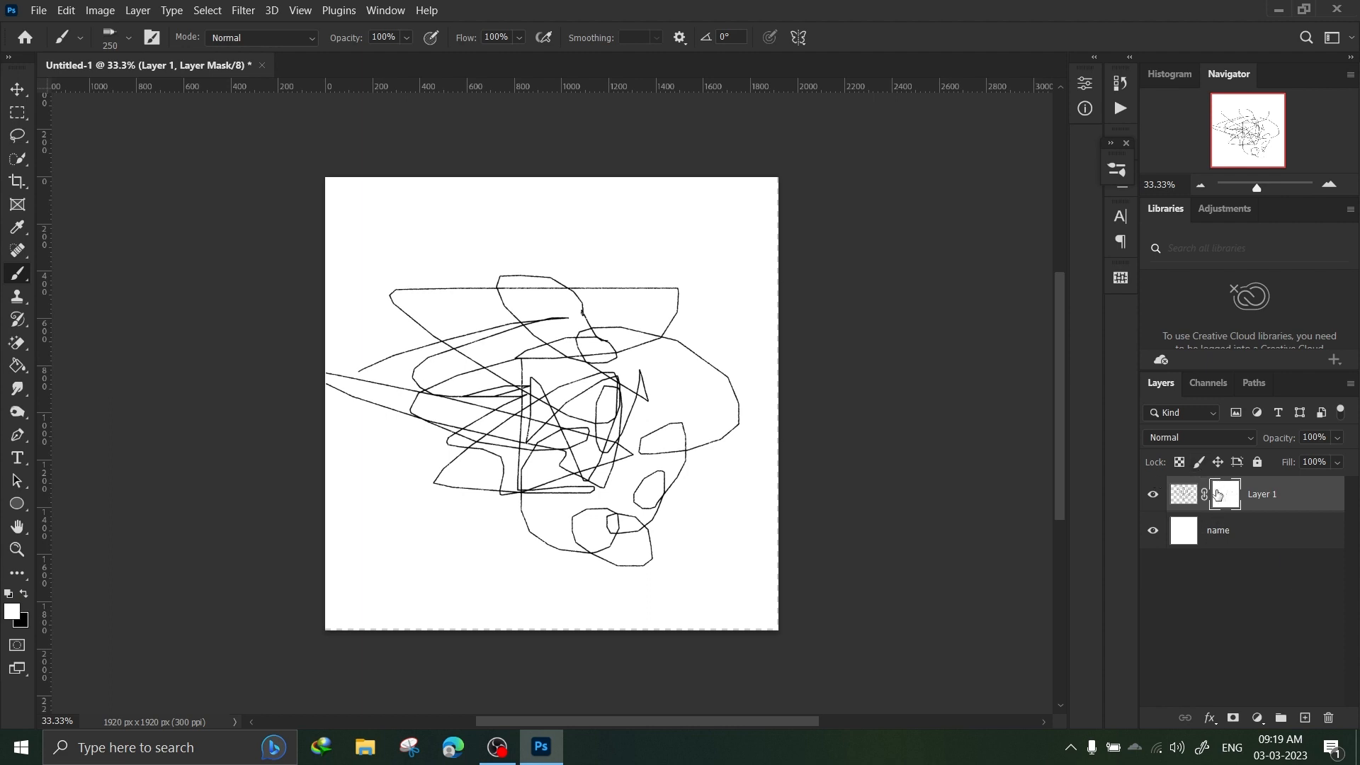
Step: Choose the Soft Round brush from the General Brushes group
left_click(1118, 169)
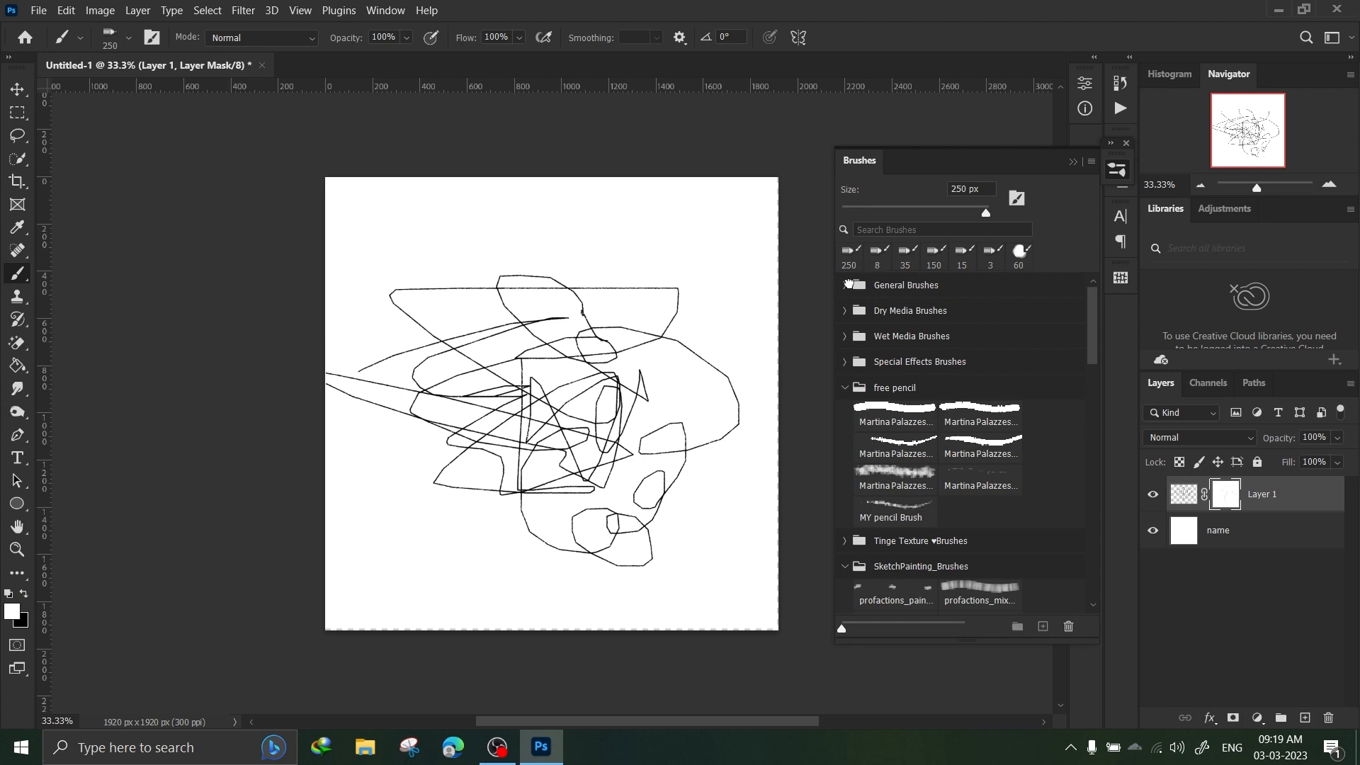
left_click(847, 285)
left_click(889, 310)
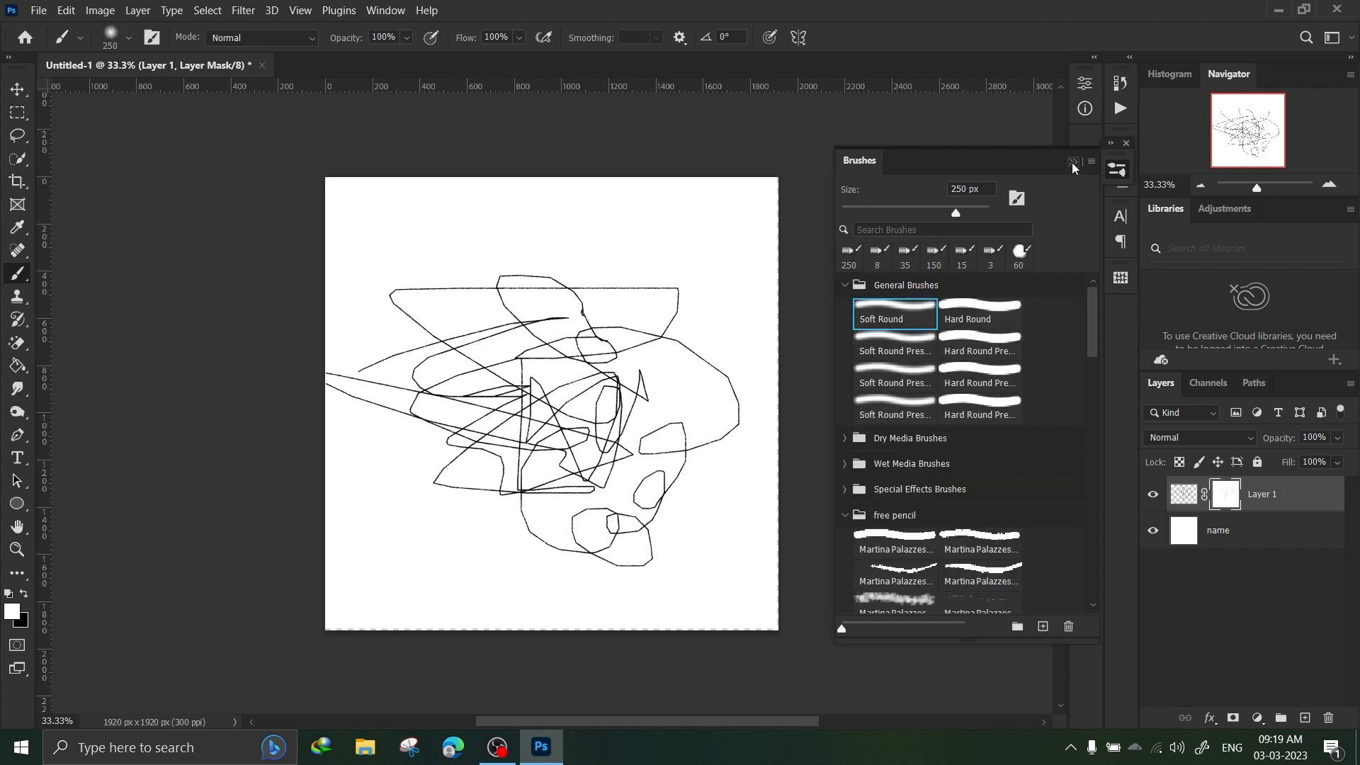
left_click(1072, 163)
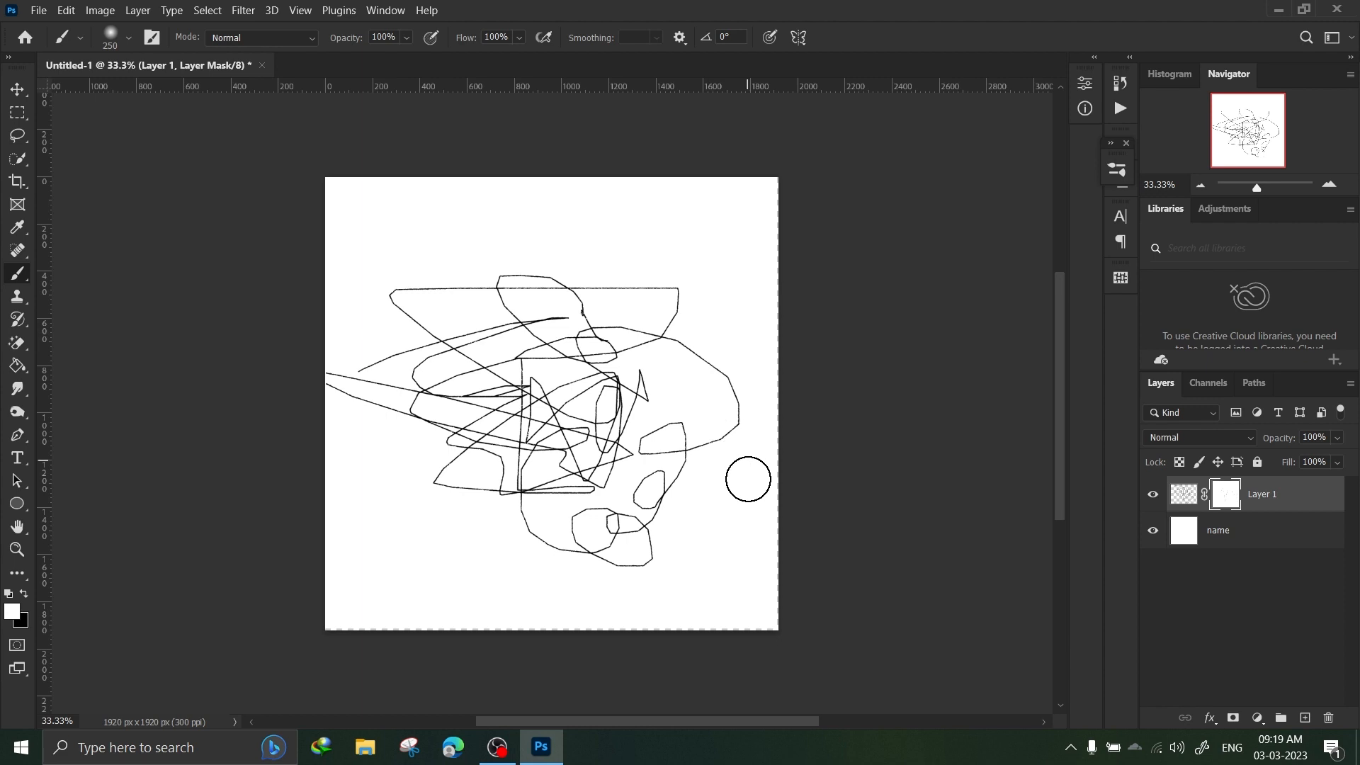
Step: Paint black on Layer 1's mask to hide the outer parts of the scribble on both sides
key("x")
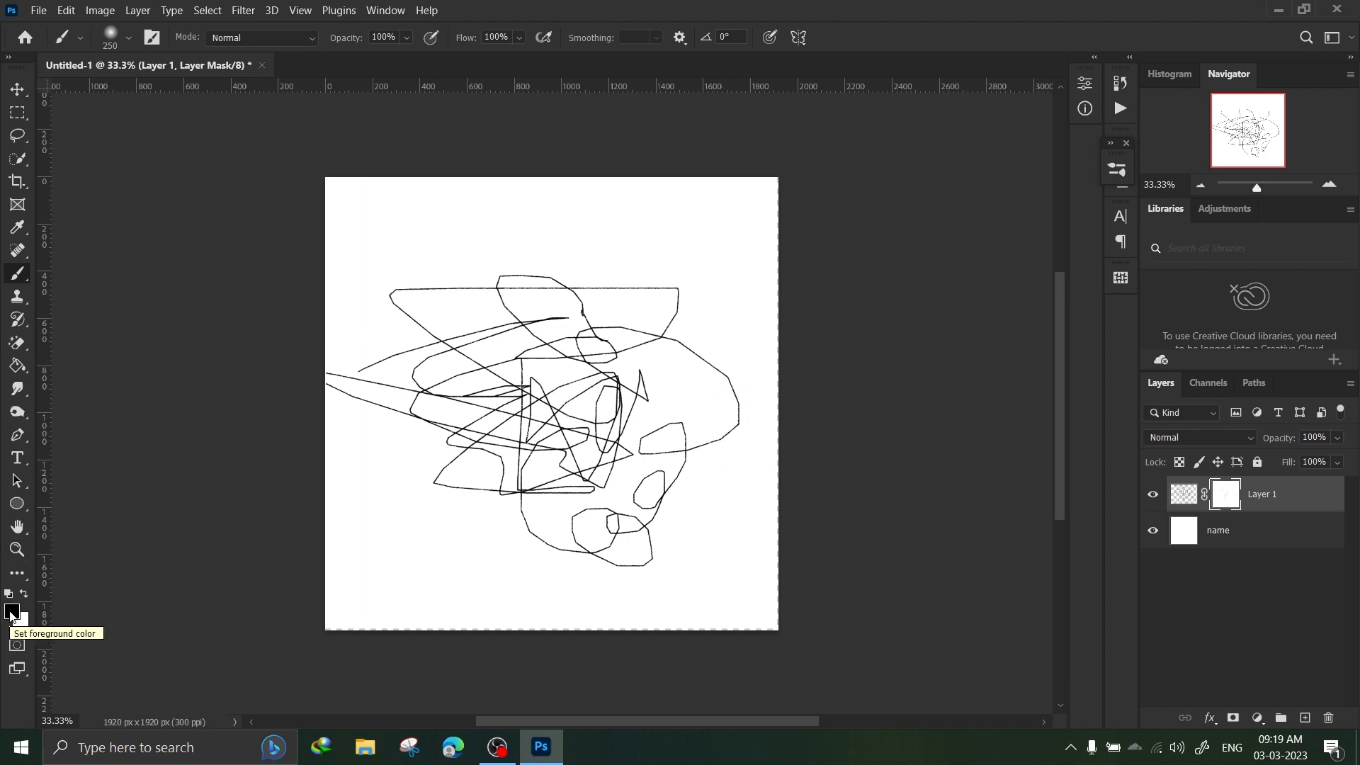
mouse_move(707, 312)
left_mouse_down()
mouse_move(742, 506)
mouse_move(725, 352)
mouse_move(748, 464)
mouse_move(728, 486)
mouse_move(689, 449)
mouse_move(699, 471)
mouse_move(683, 518)
mouse_move(644, 450)
mouse_move(656, 494)
mouse_move(640, 521)
mouse_move(663, 536)
mouse_move(648, 571)
mouse_move(580, 568)
mouse_move(569, 529)
mouse_move(598, 564)
left_mouse_up()
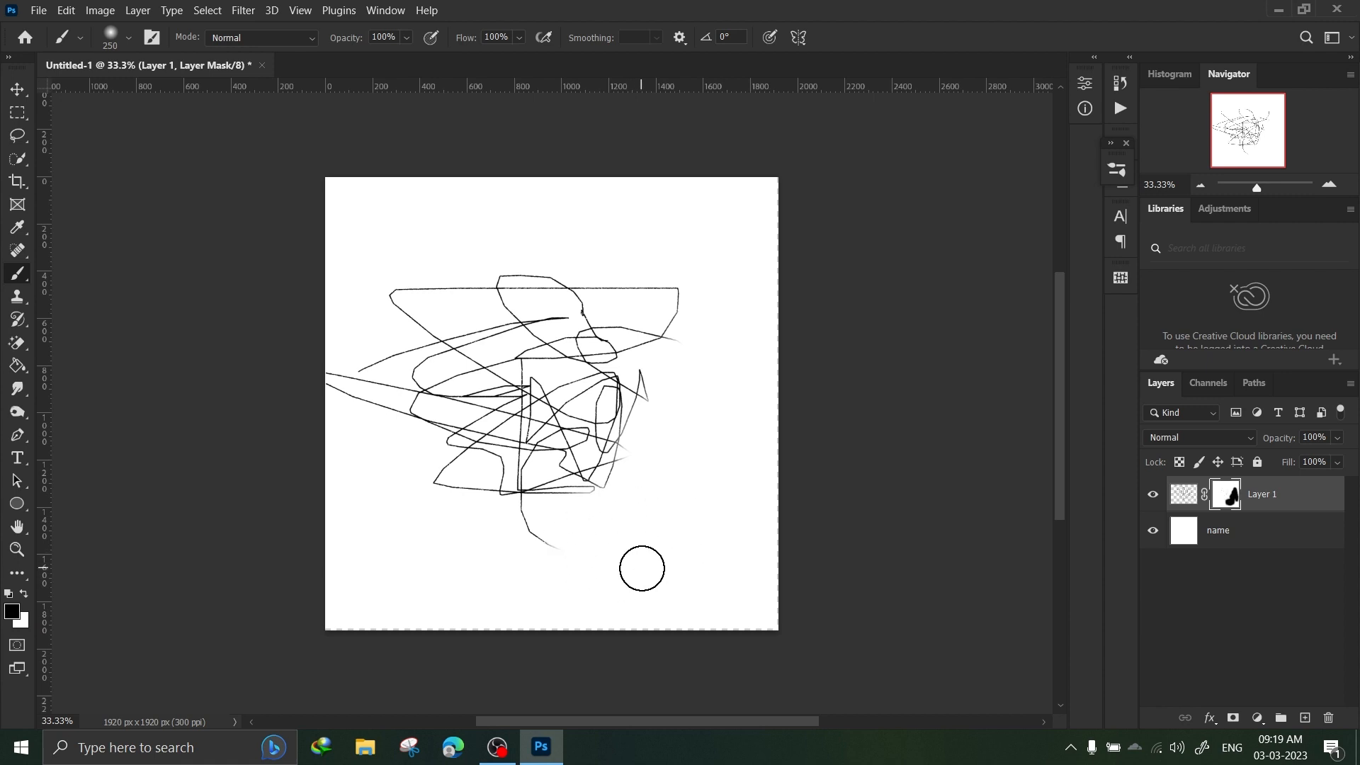
mouse_move(546, 521)
left_mouse_down()
mouse_move(586, 564)
mouse_move(545, 572)
mouse_move(529, 528)
left_mouse_up()
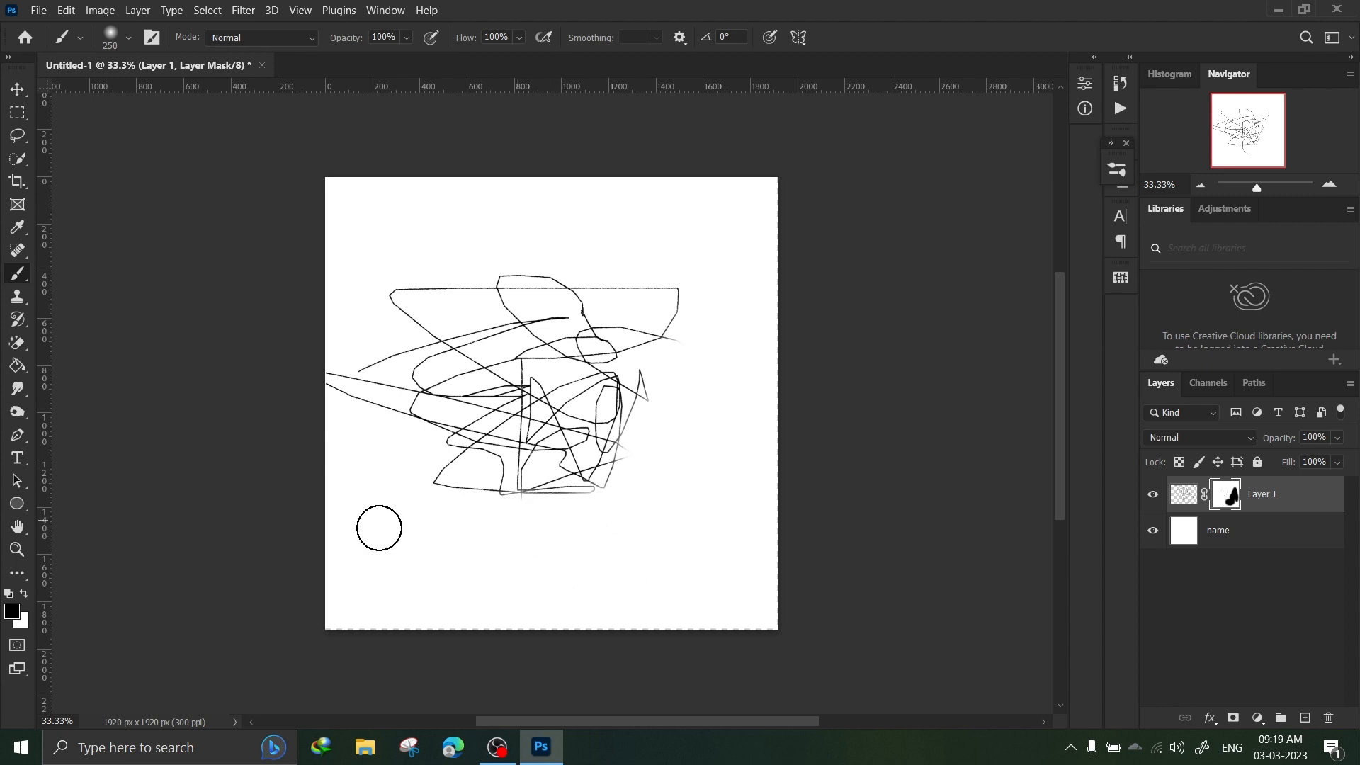
mouse_move(343, 337)
left_mouse_down()
mouse_move(331, 433)
mouse_move(384, 407)
mouse_move(374, 322)
mouse_move(411, 350)
mouse_move(391, 341)
mouse_move(417, 370)
mouse_move(413, 412)
mouse_move(483, 395)
mouse_move(413, 360)
mouse_move(497, 406)
mouse_move(439, 414)
mouse_move(452, 404)
left_mouse_up()
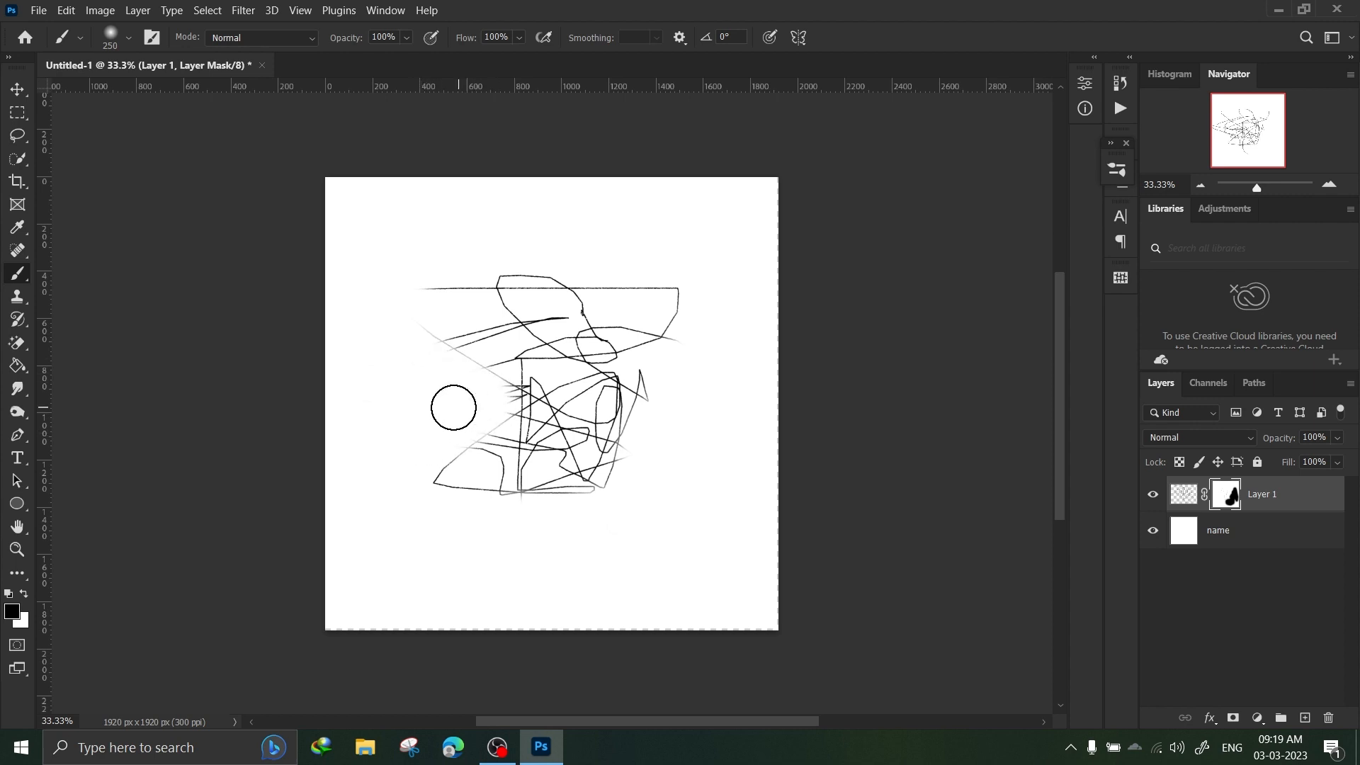
mouse_move(680, 355)
left_mouse_down()
mouse_move(661, 398)
mouse_move(640, 400)
mouse_move(644, 384)
mouse_move(652, 458)
mouse_move(646, 444)
mouse_move(628, 466)
mouse_move(626, 381)
mouse_move(617, 484)
mouse_move(634, 402)
mouse_move(643, 474)
mouse_move(555, 384)
mouse_move(406, 298)
mouse_move(449, 350)
mouse_move(413, 341)
mouse_move(475, 377)
mouse_move(462, 358)
mouse_move(494, 392)
mouse_move(503, 377)
mouse_move(400, 374)
left_mouse_up()
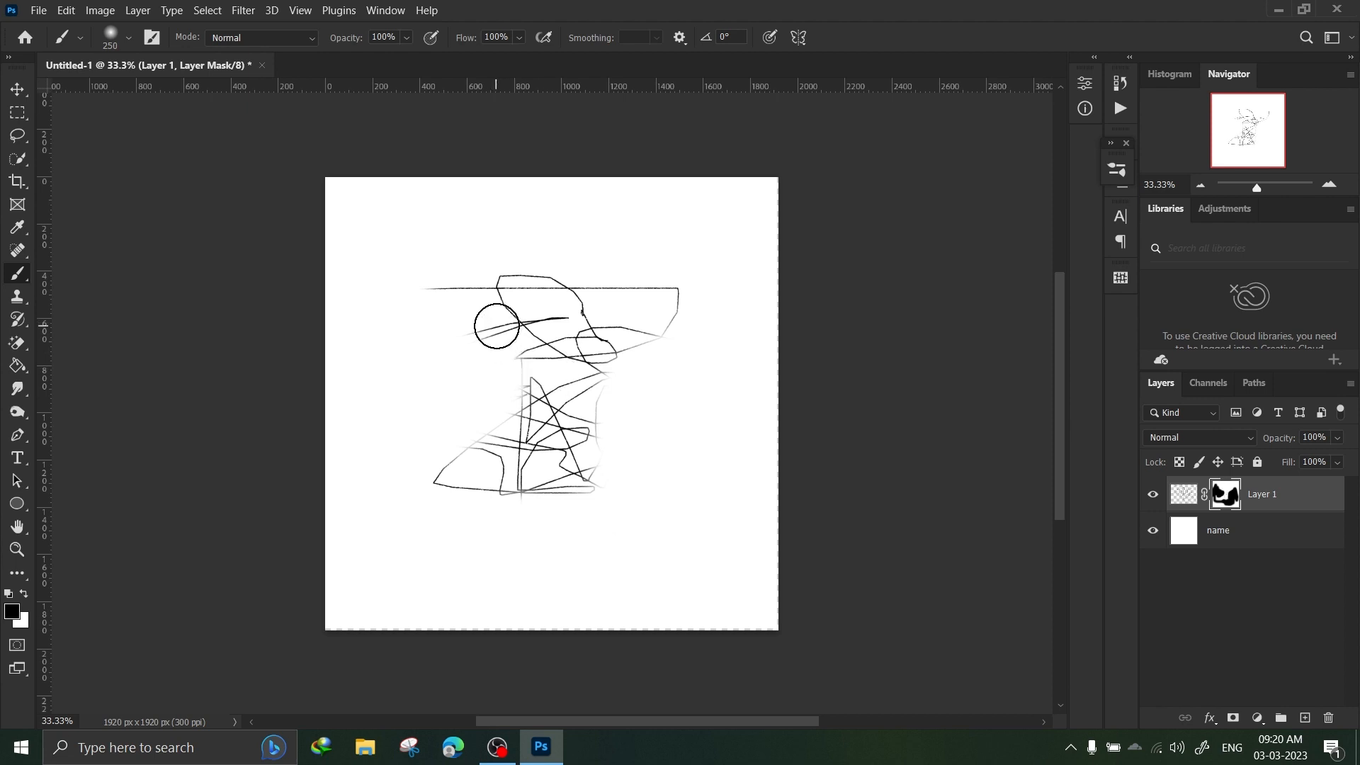
Step: Paint white on the mask to bring back the hidden left part of the scribble, and delete Layer 1
key("x")
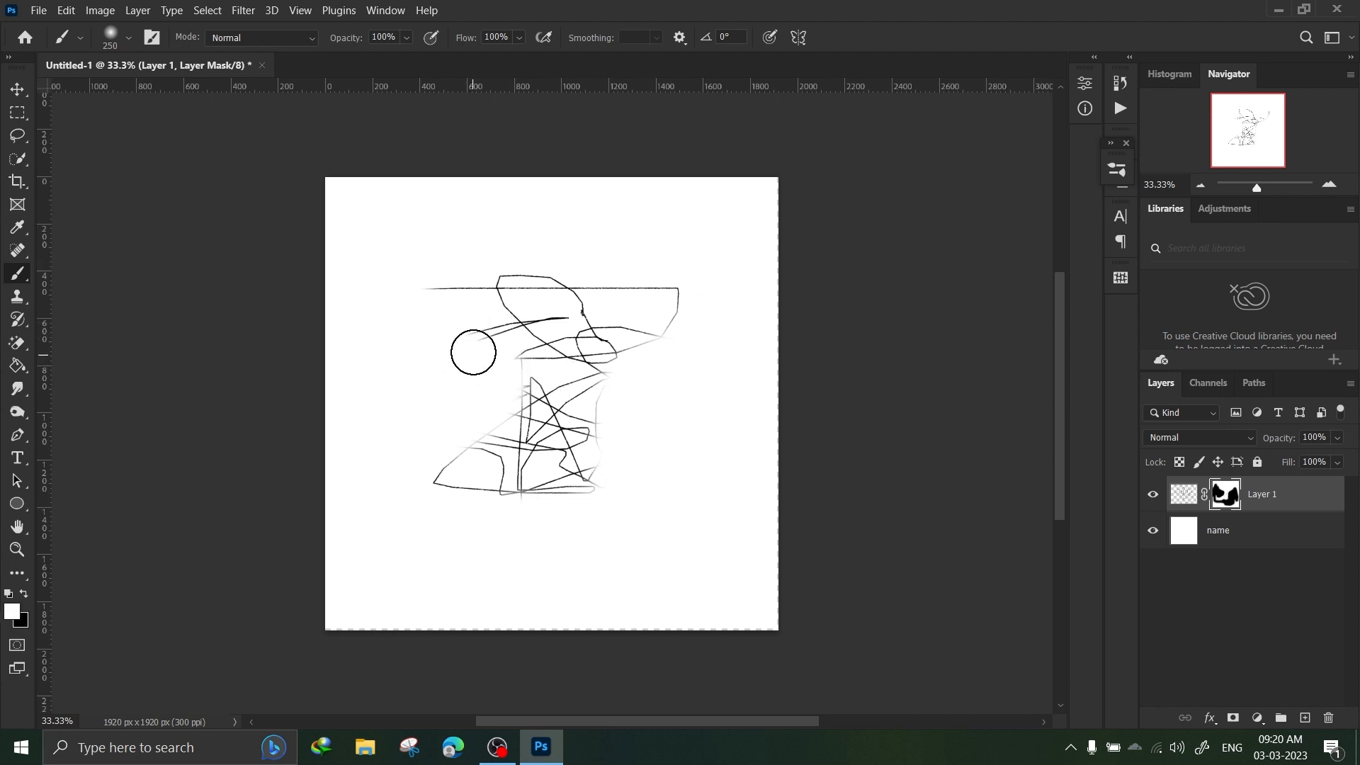
mouse_move(471, 350)
left_mouse_down()
mouse_move(430, 354)
mouse_move(500, 390)
mouse_move(423, 359)
mouse_move(400, 368)
mouse_move(424, 377)
mouse_move(376, 373)
mouse_move(510, 374)
mouse_move(468, 410)
mouse_move(377, 381)
mouse_move(570, 416)
mouse_move(606, 367)
mouse_move(580, 370)
mouse_move(611, 375)
left_mouse_up()
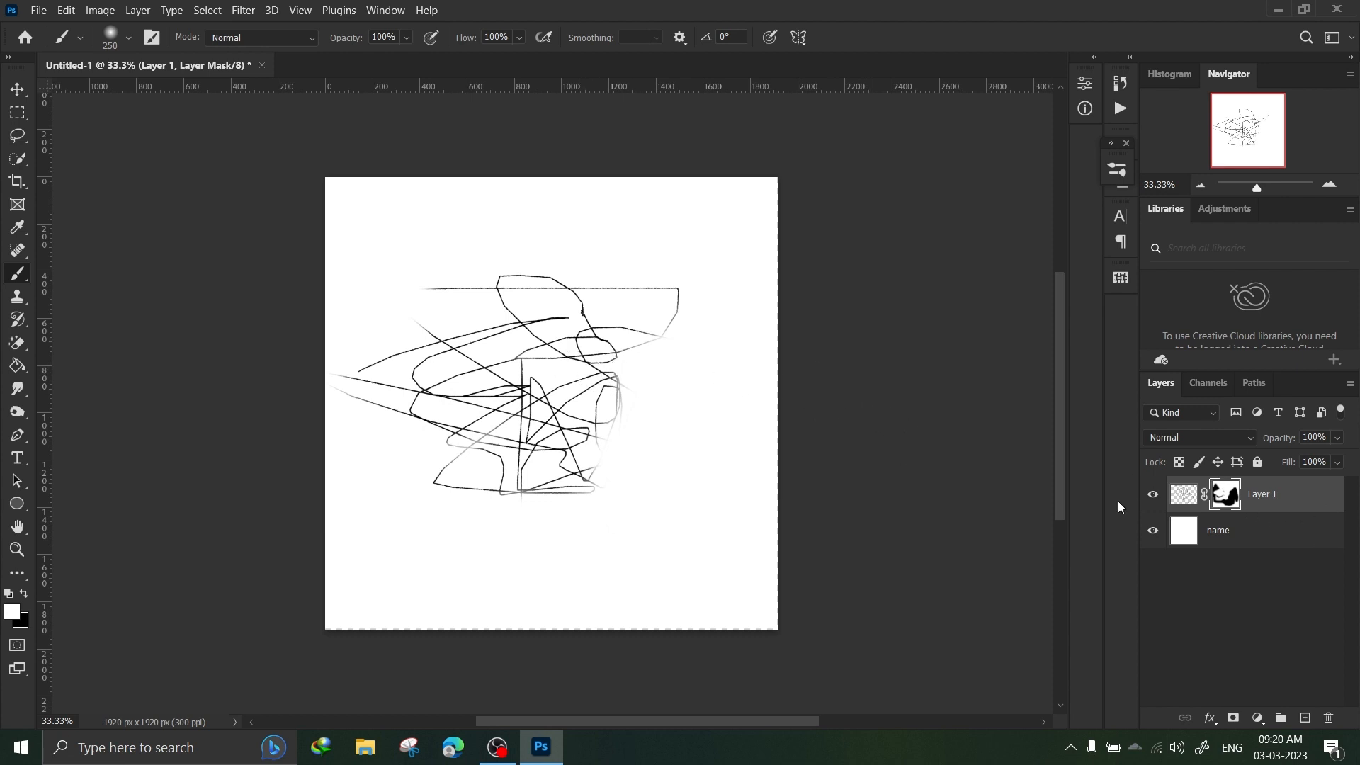
mouse_move(1274, 496)
left_mouse_down()
mouse_move(1344, 722)
mouse_move(1322, 722)
left_mouse_up()
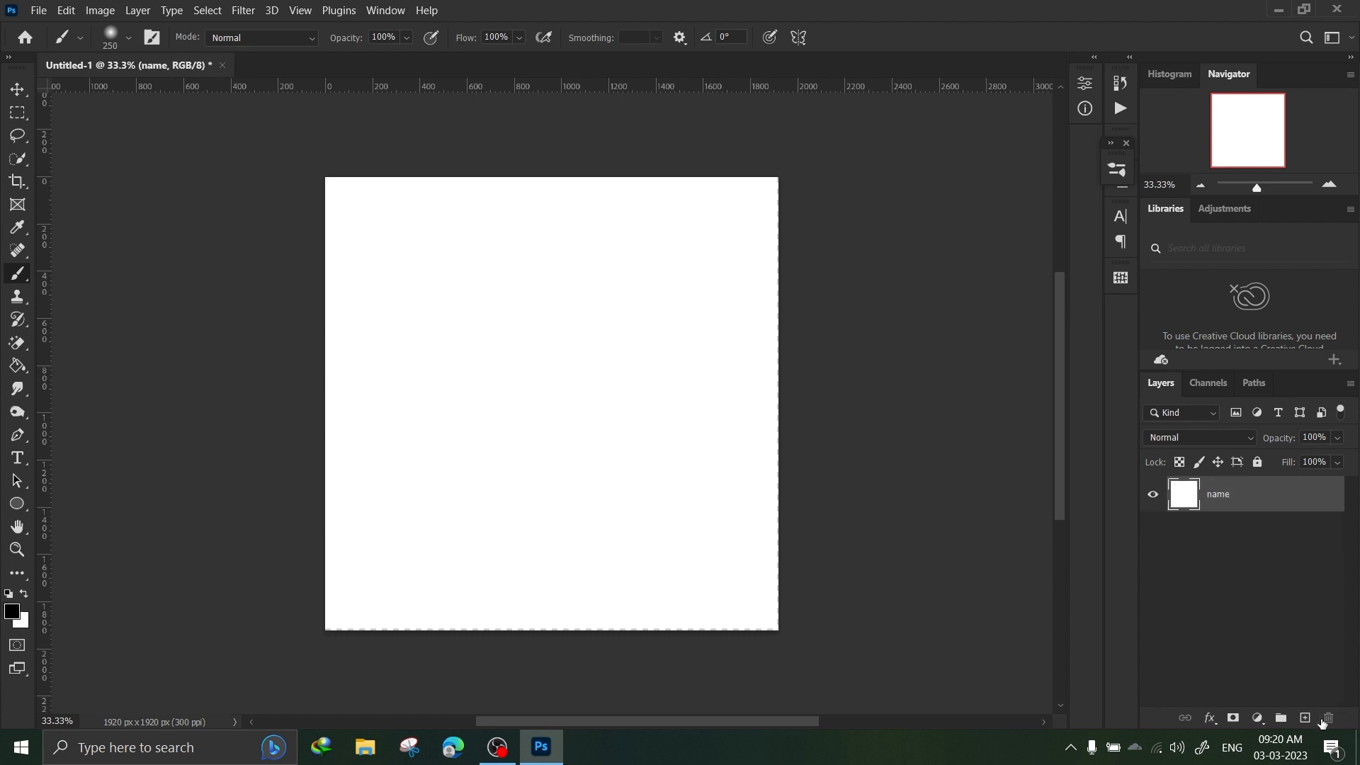
Step: Add a solid color fill layer above the name layer in bright purple, c600ff
left_click(1259, 719)
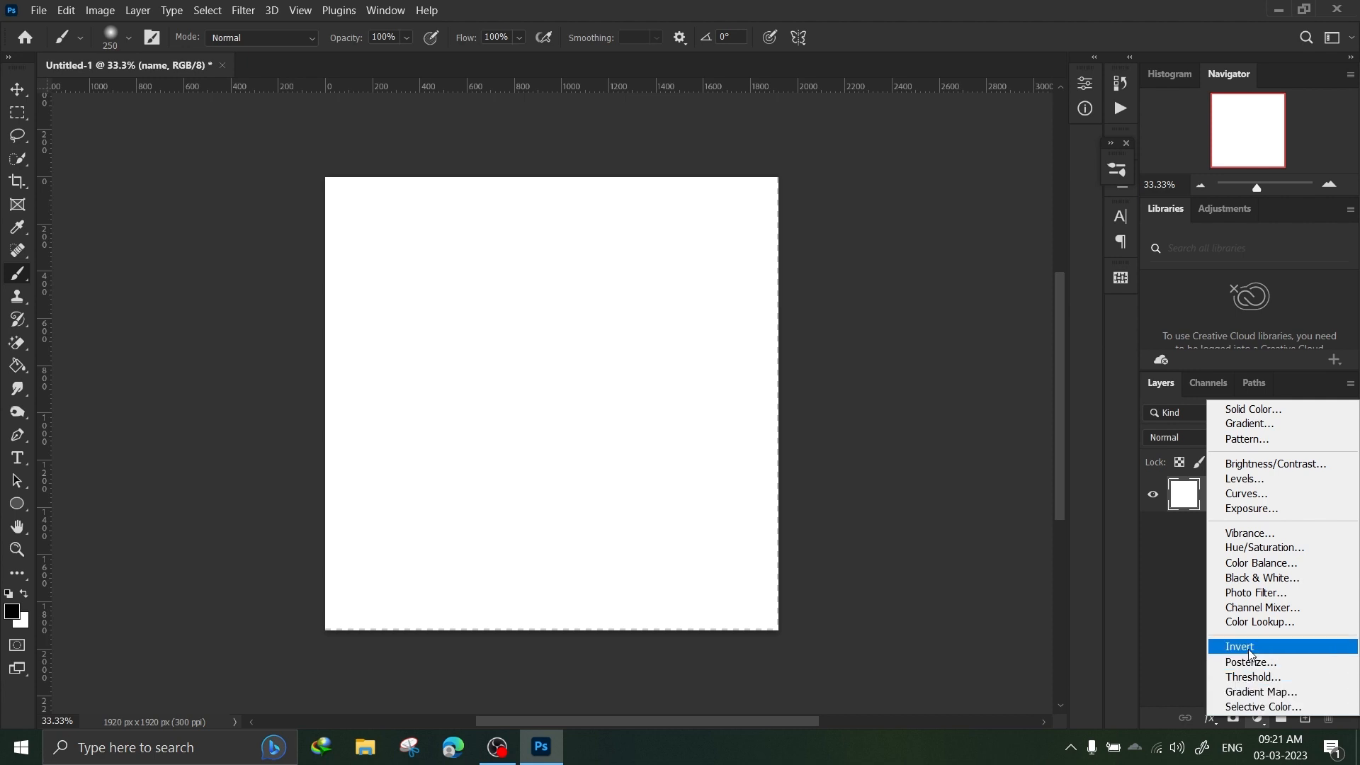
left_click(1260, 413)
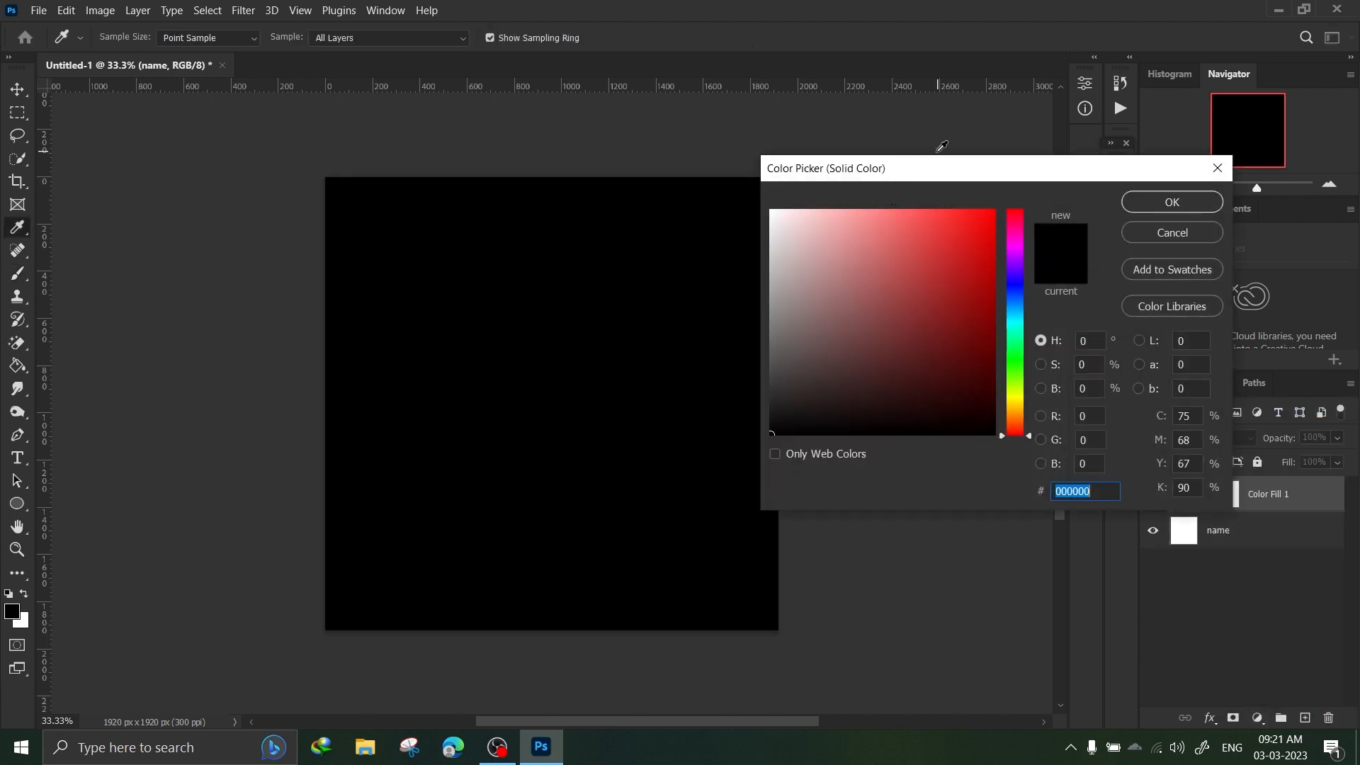
type("ffffff")
left_click_drag(914, 173, 748, 178)
left_click(826, 229)
left_click(712, 434)
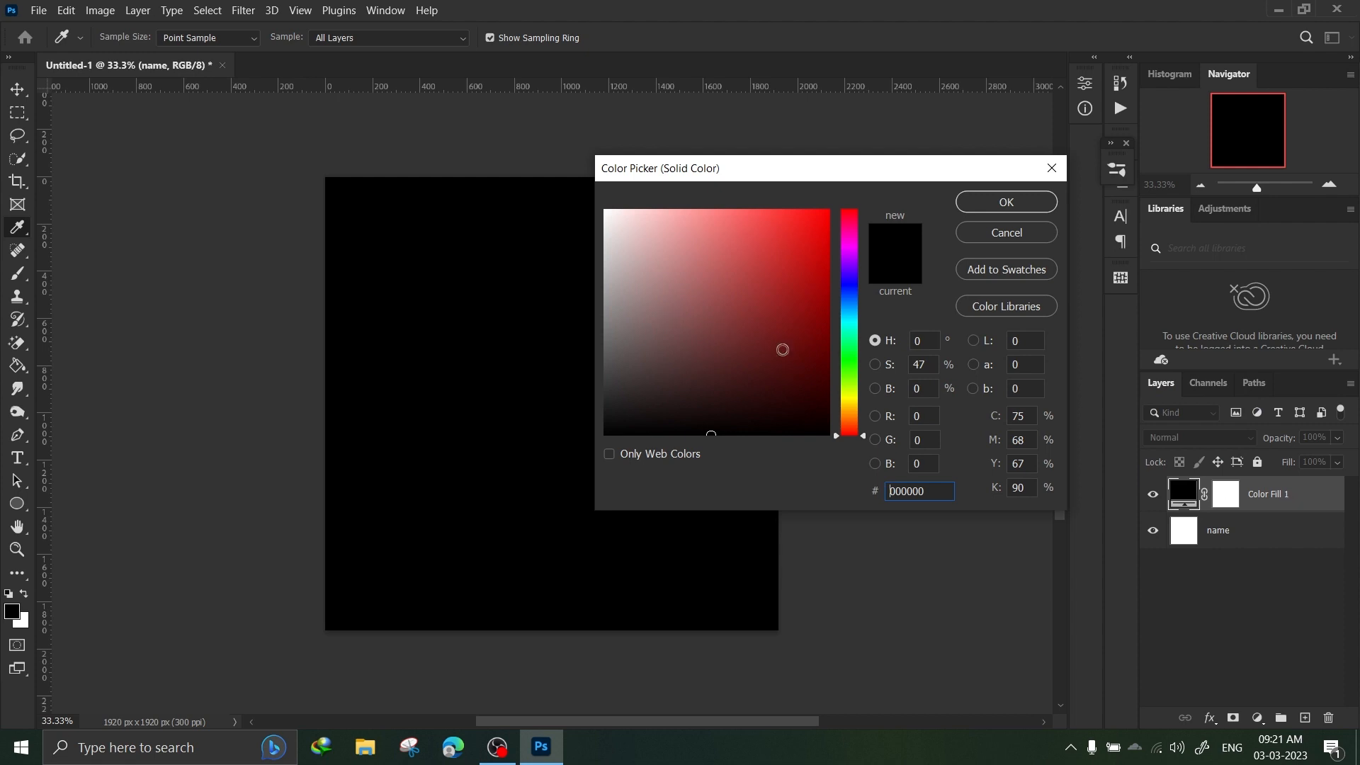
left_click_drag(869, 354, 832, 200)
left_click_drag(854, 291, 853, 257)
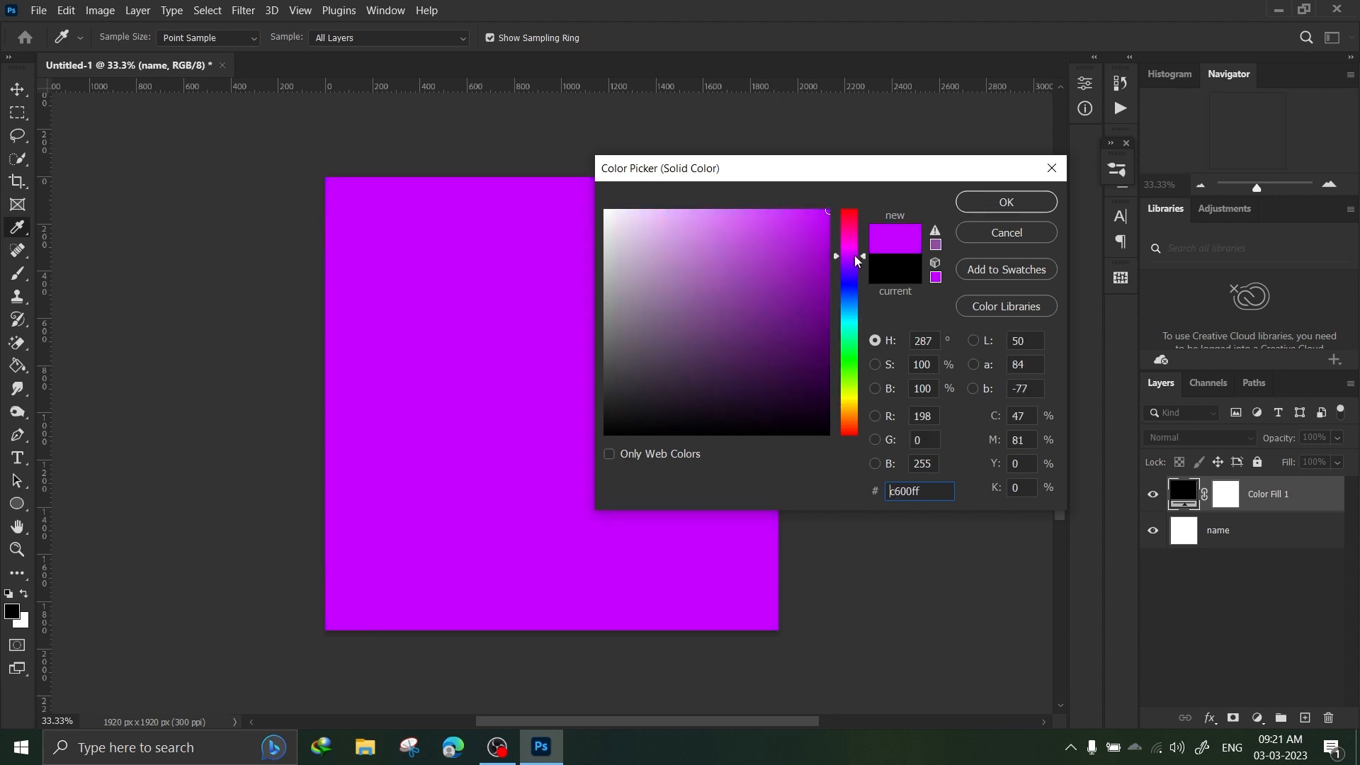
left_click(997, 207)
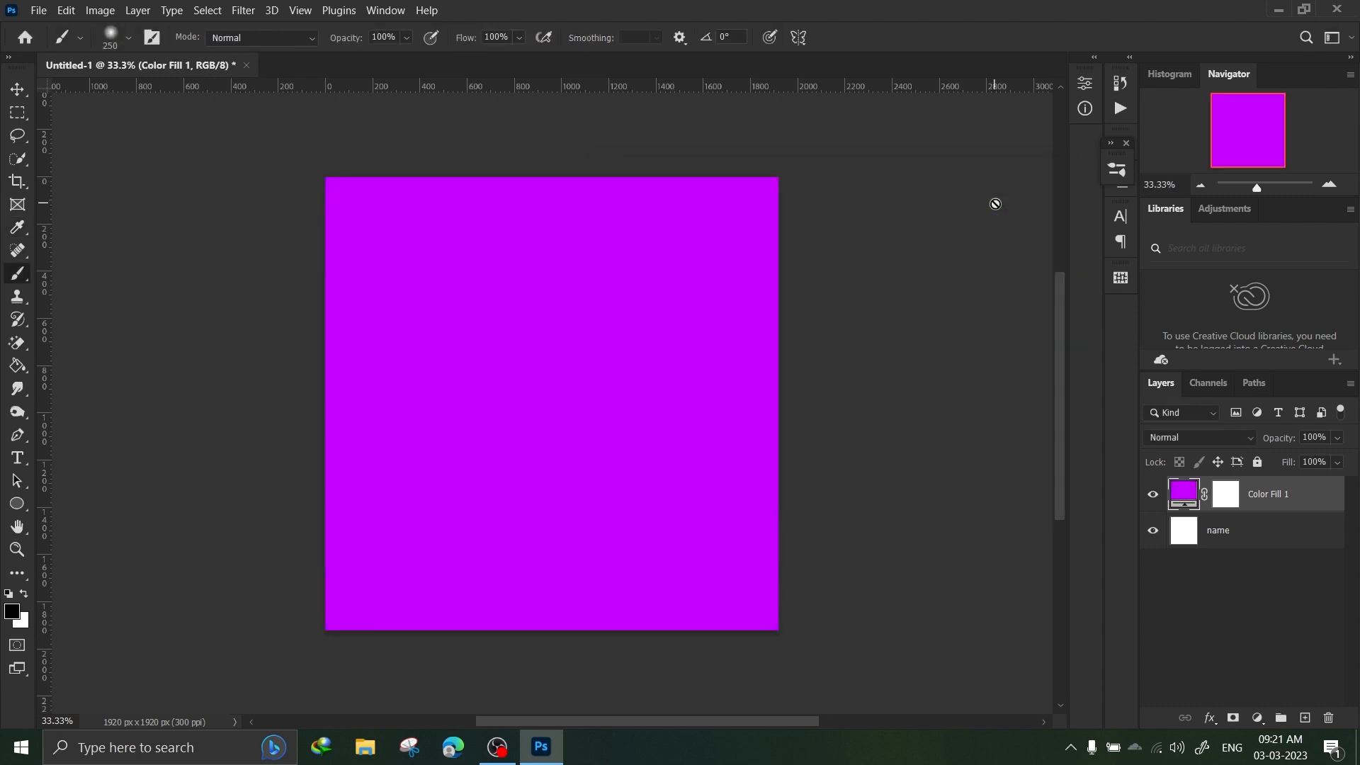
Step: Change the color of the Color Fill 1 layer to dark red, c01010
double_click(1186, 495)
left_click_drag(849, 291, 856, 198)
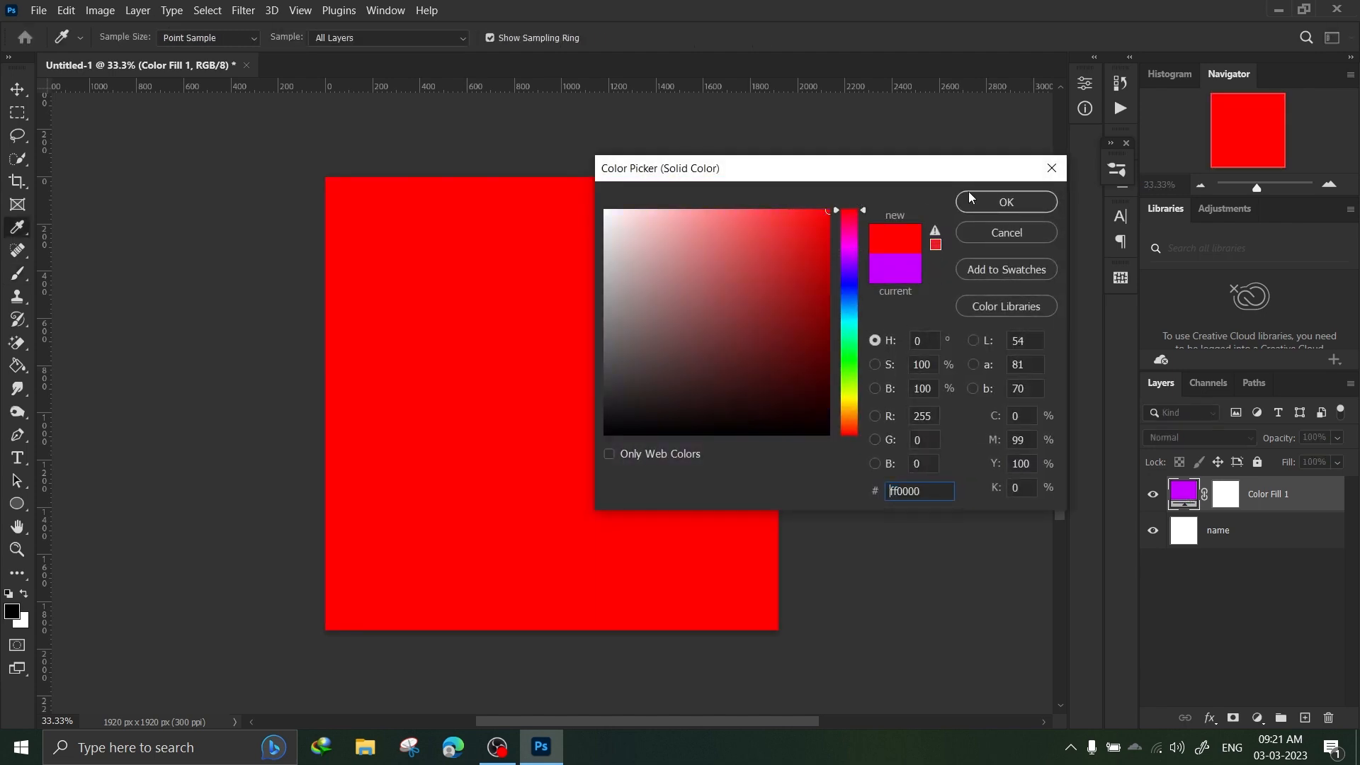
left_click(811, 265)
left_click(1012, 203)
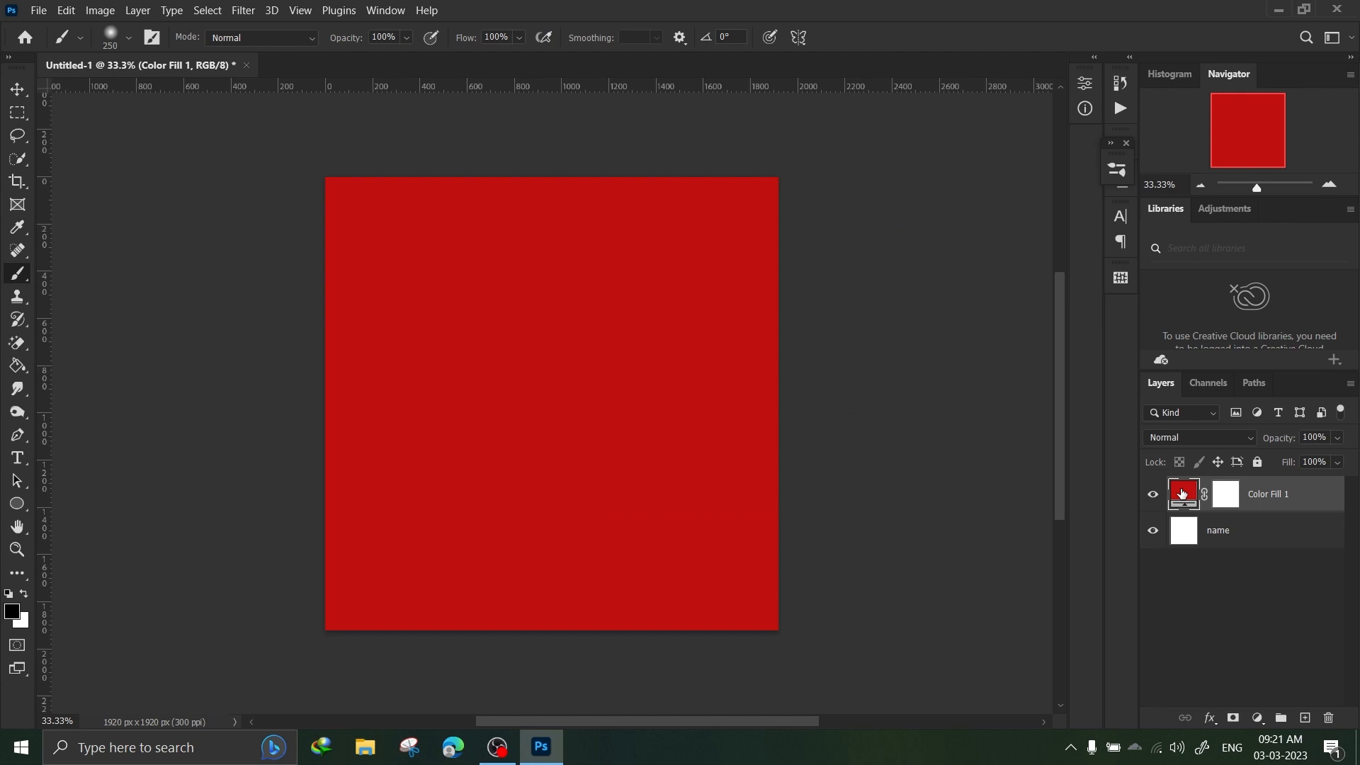
Step: Try painting black on Color Fill 1's mask to hide parts of the fill, undo the strokes, and recheck the fill color
left_click(1222, 503)
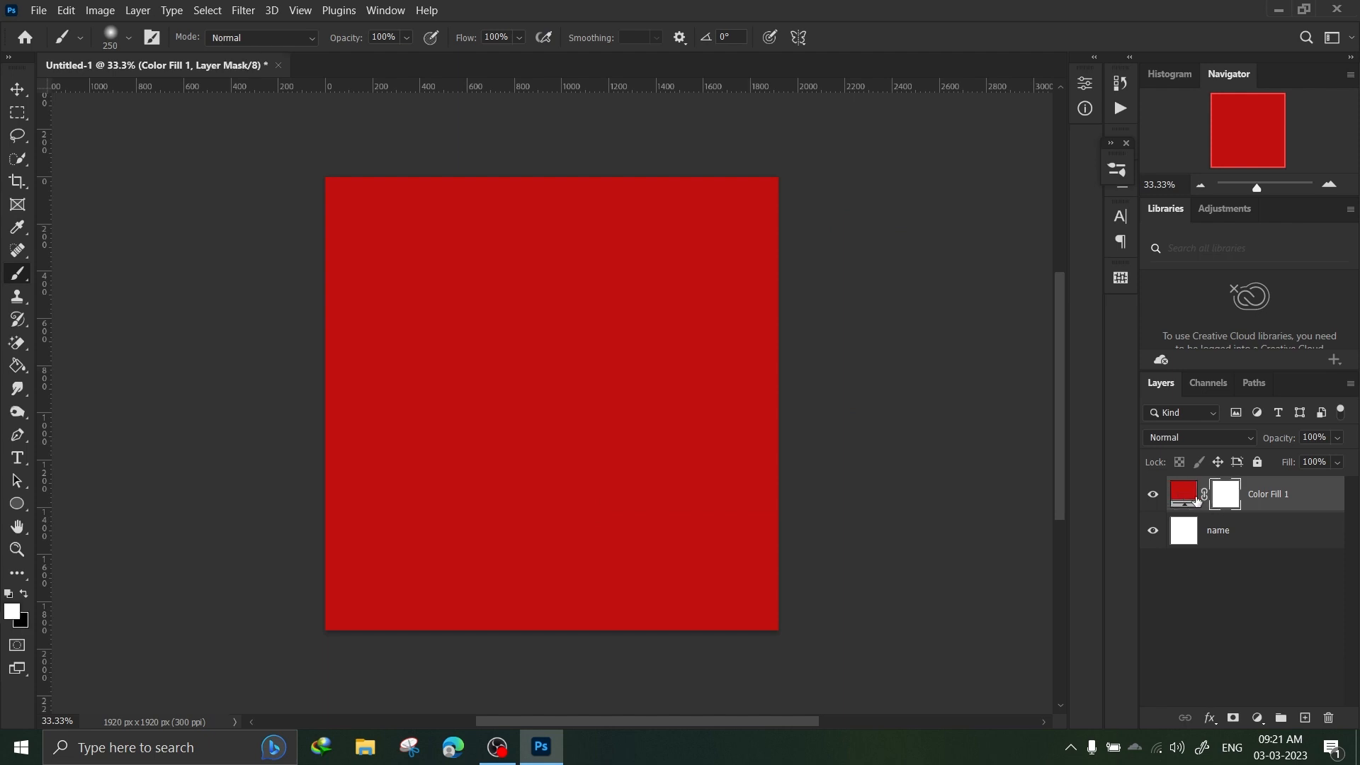
left_click(1192, 501)
left_click(1222, 496)
key("x")
mouse_move(647, 249)
left_mouse_down()
mouse_move(561, 386)
mouse_move(391, 472)
mouse_move(440, 484)
mouse_move(644, 473)
mouse_move(638, 503)
mouse_move(710, 452)
mouse_move(681, 407)
mouse_move(682, 301)
left_mouse_up()
mouse_move(646, 411)
left_mouse_down()
mouse_move(617, 439)
mouse_move(661, 355)
mouse_move(406, 499)
mouse_move(611, 461)
mouse_move(685, 472)
left_mouse_up()
key("ctrl+z")
double_click(1184, 494)
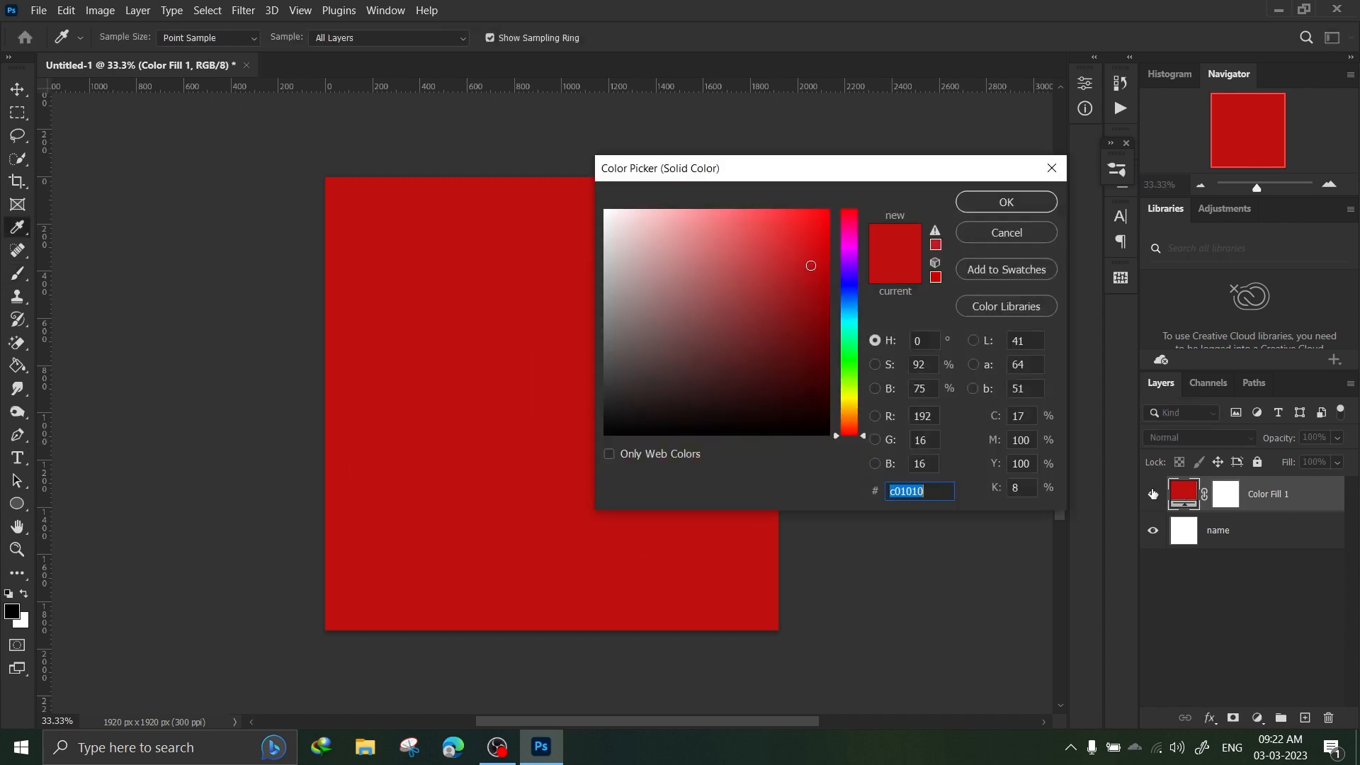
left_click(1031, 201)
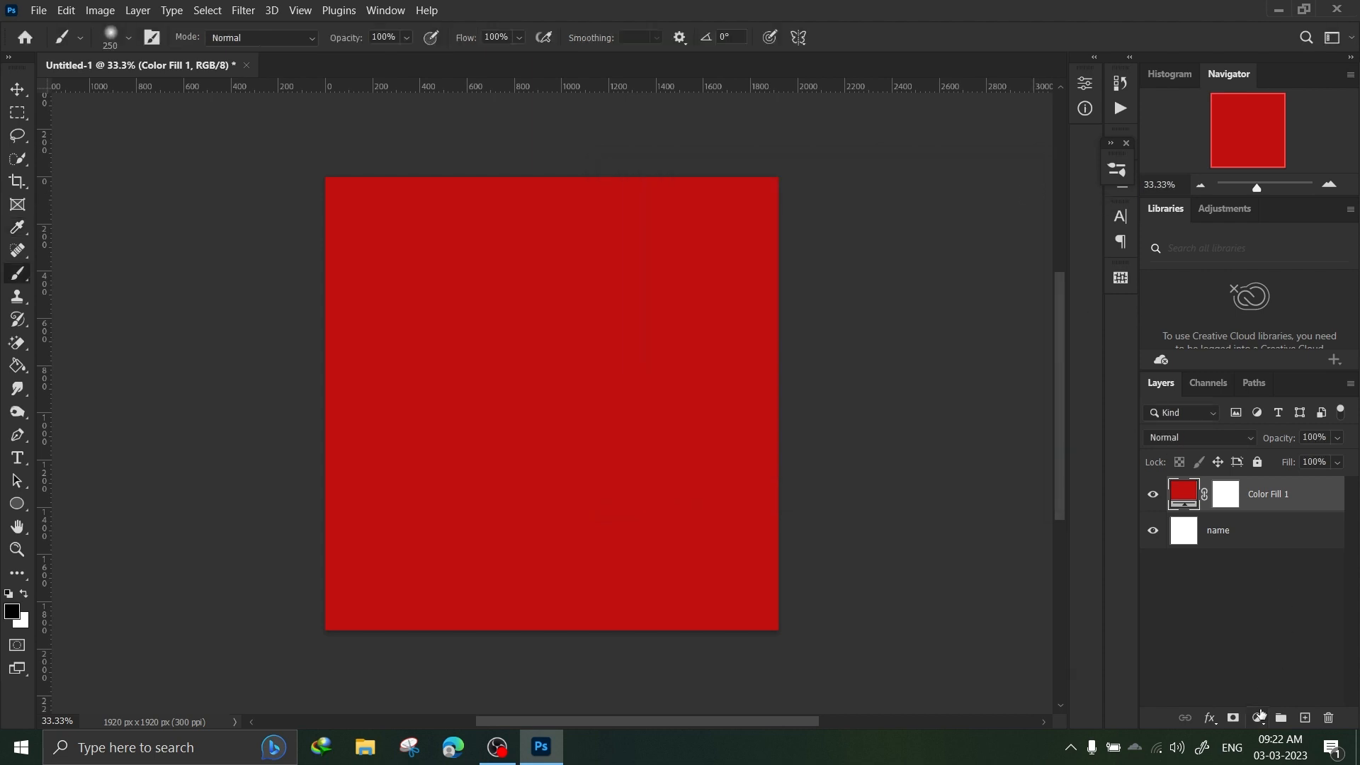
Step: Add a gradient fill layer above Color Fill 1 and apply the Blue_02 preset from the Blues group
left_click(1260, 717)
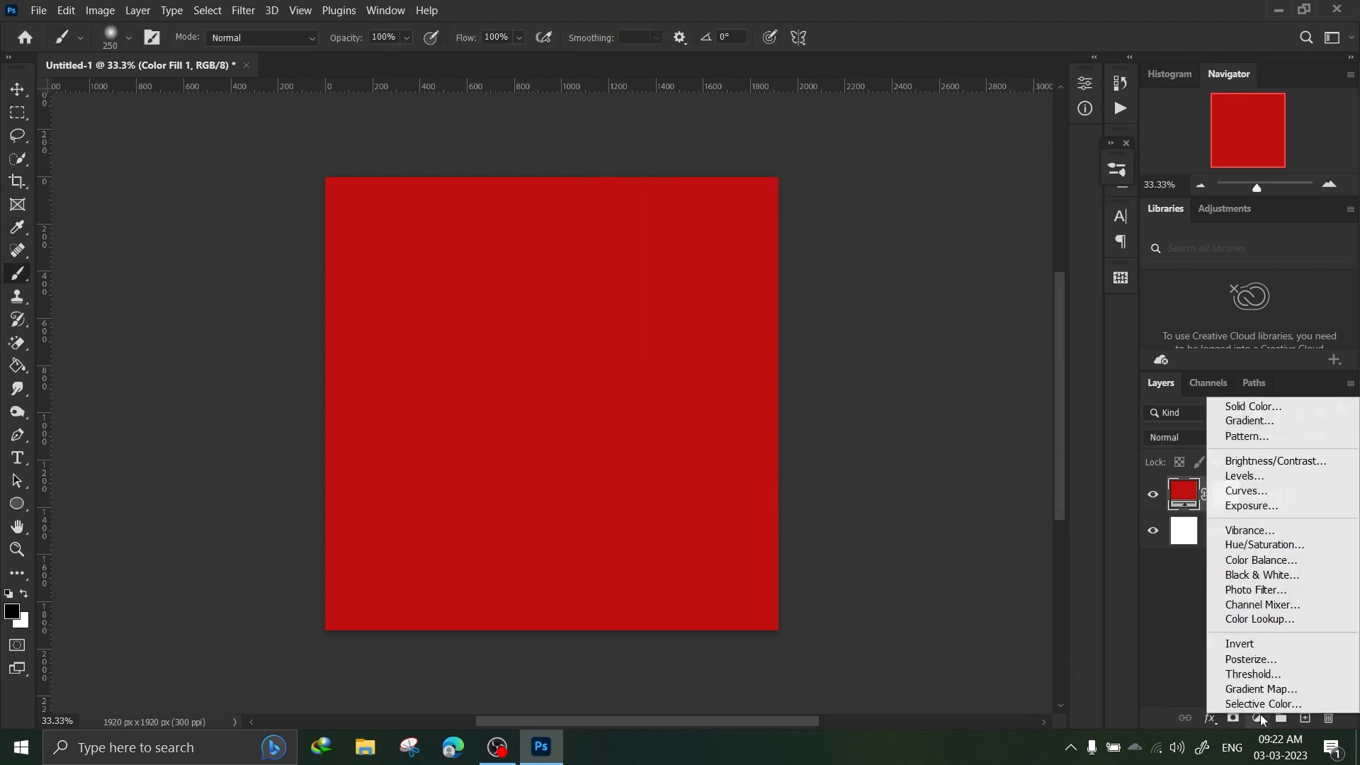
left_click(1273, 419)
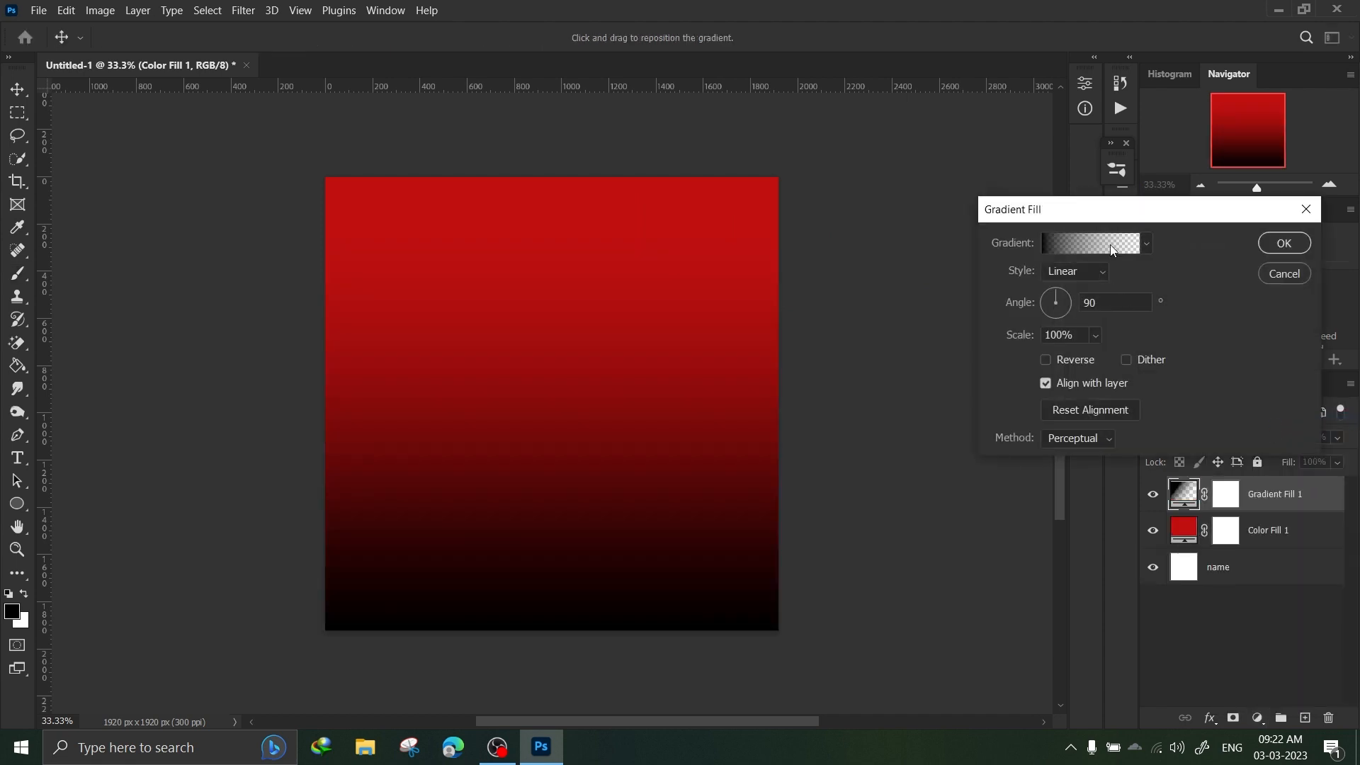
left_click(1110, 245)
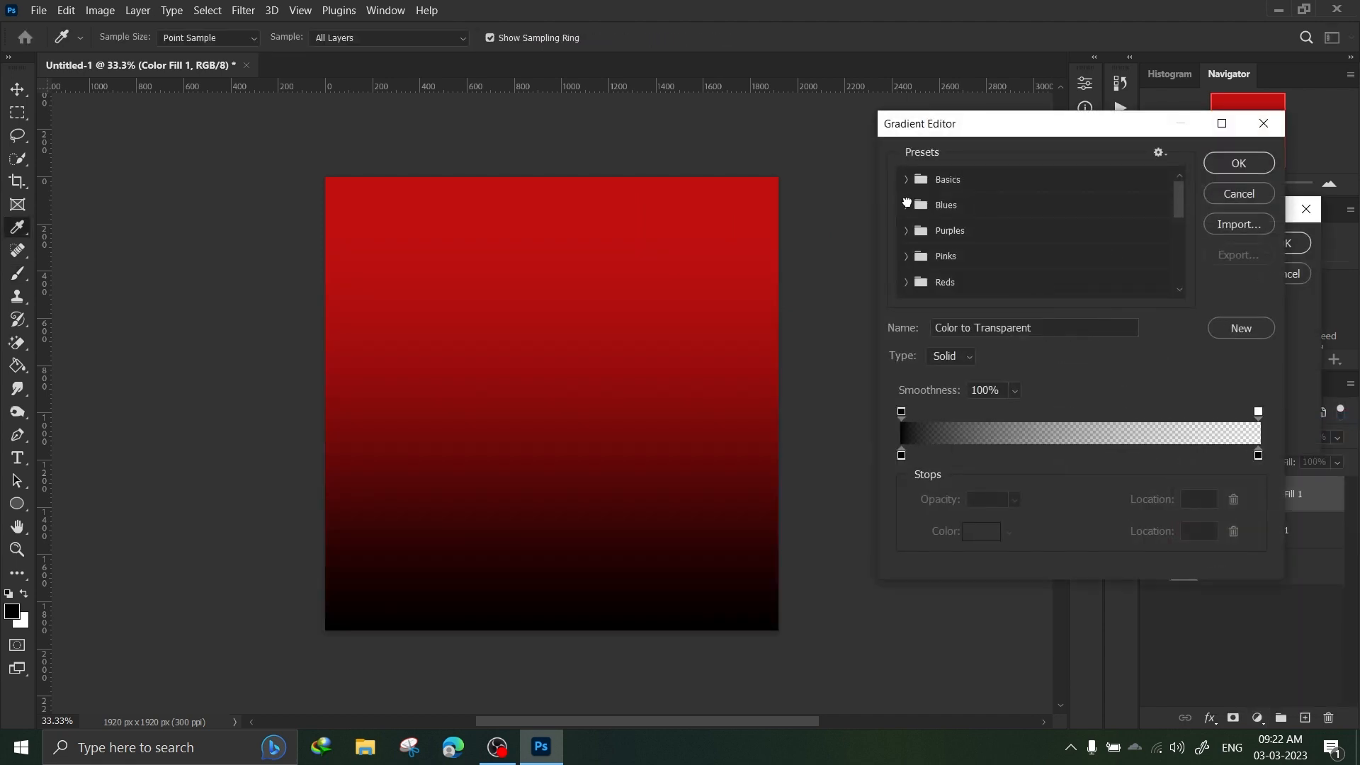
left_click(907, 204)
left_click(911, 203)
left_click(907, 204)
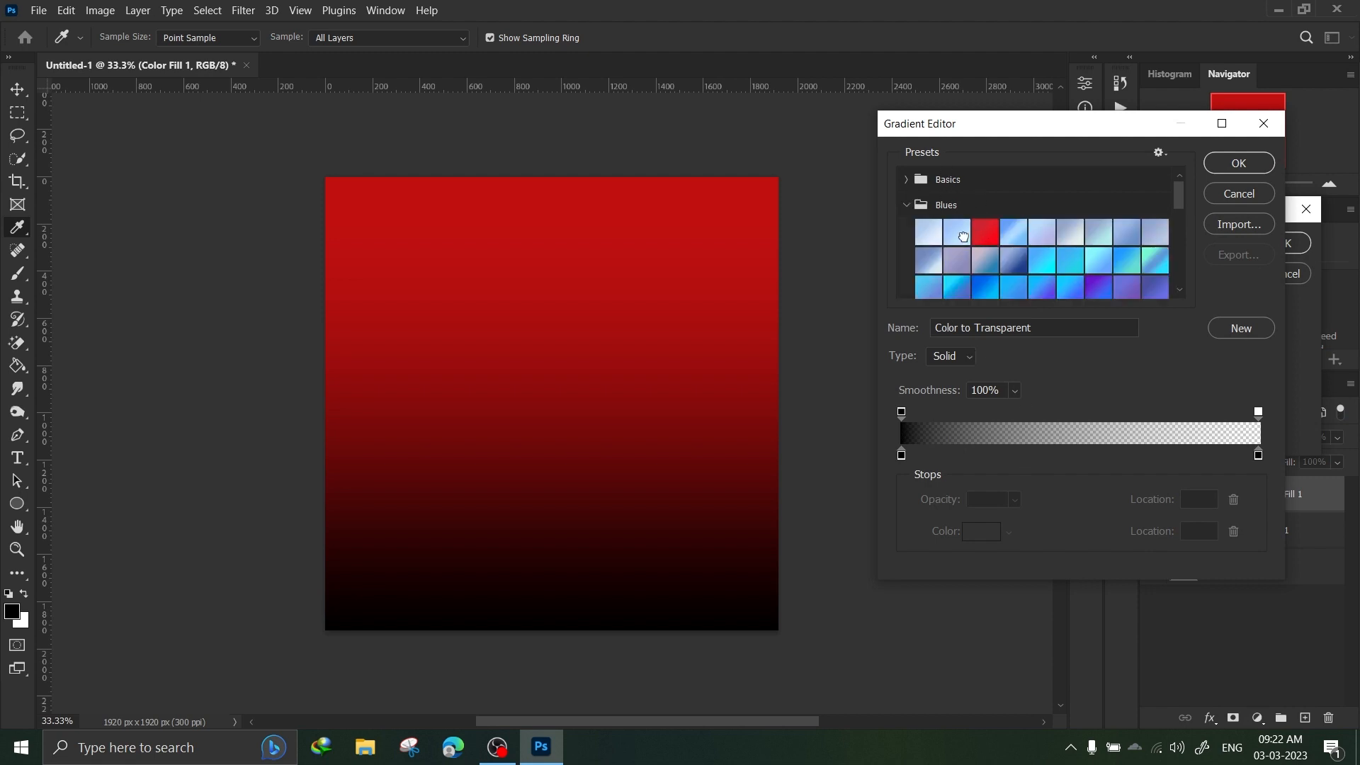
left_click(960, 234)
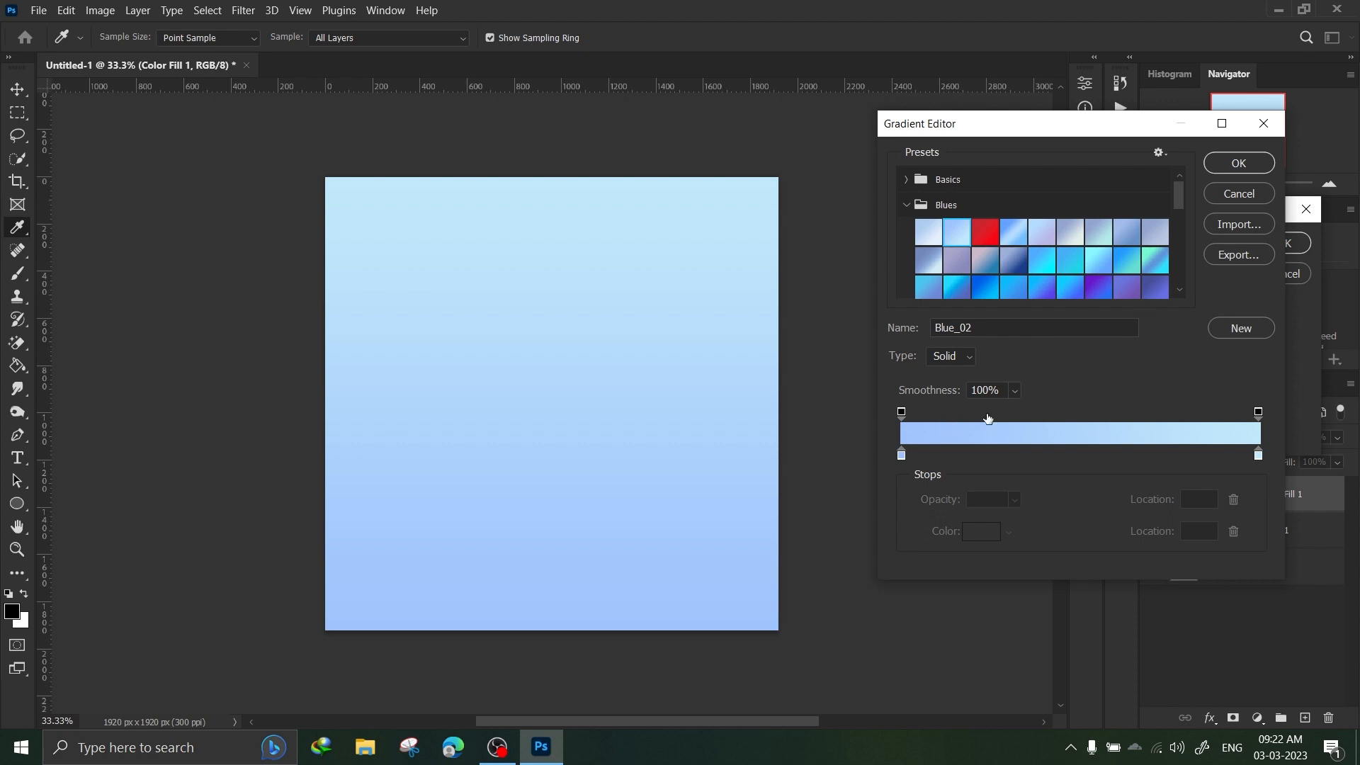
Step: Inspect the gradient's two end color stops, try the Noise gradient type, and set the type back to Solid
left_click(903, 457)
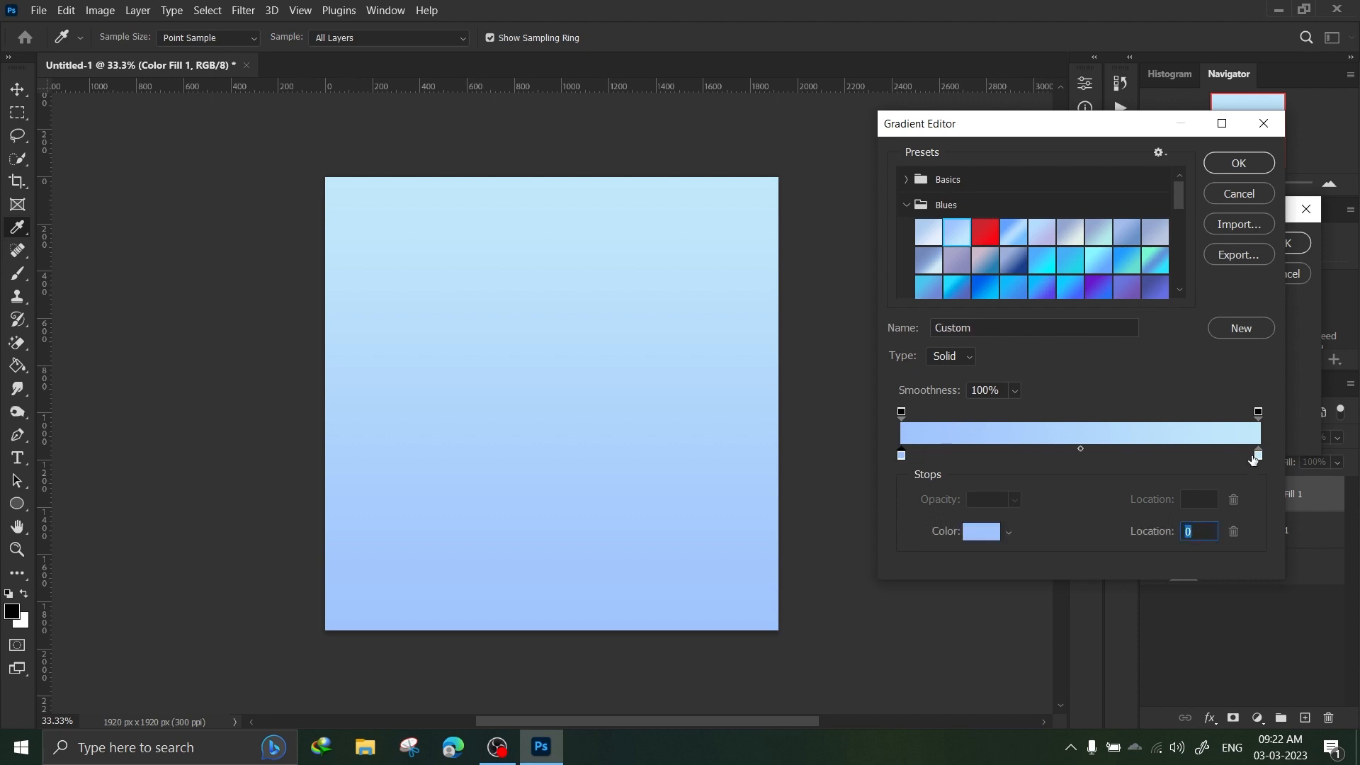
left_click(1259, 455)
left_click(902, 455)
left_click(971, 359)
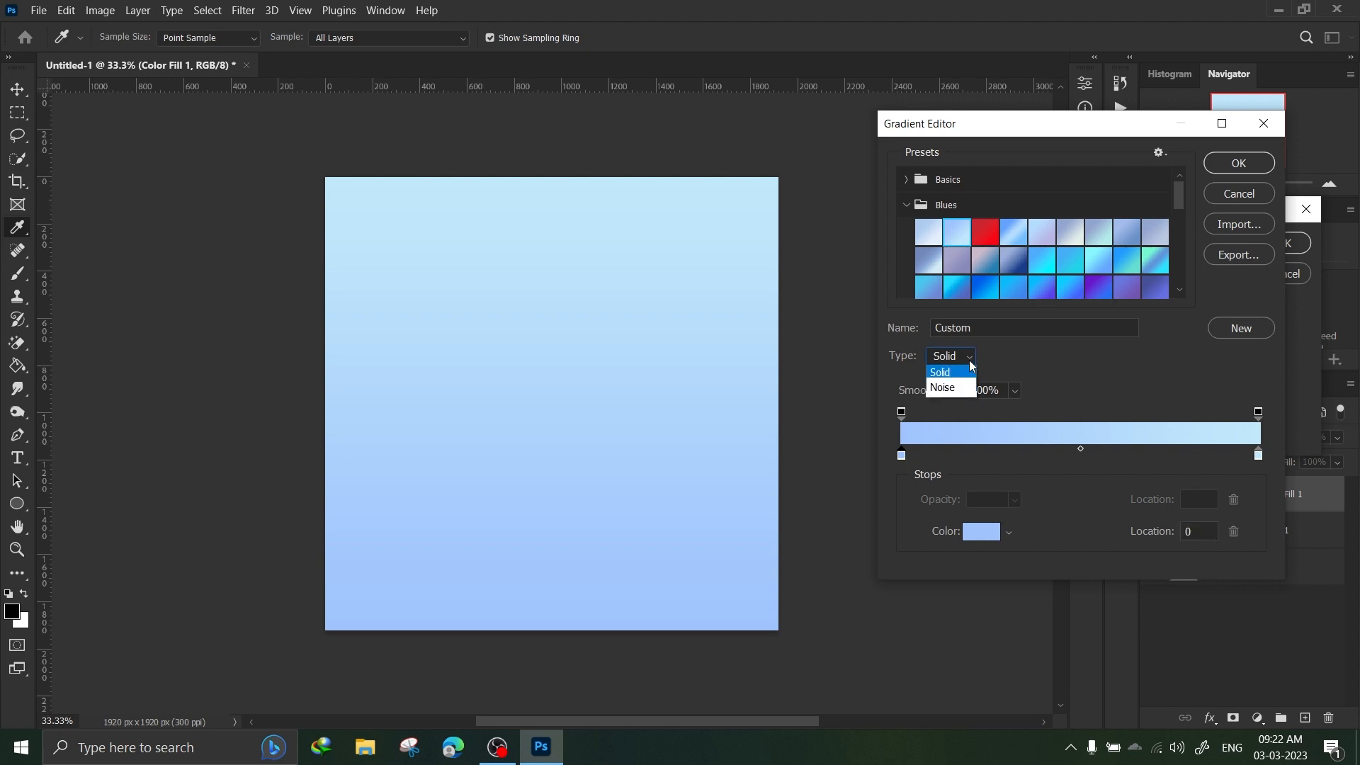
left_click(950, 390)
left_click(975, 354)
left_click(942, 374)
left_click(902, 457)
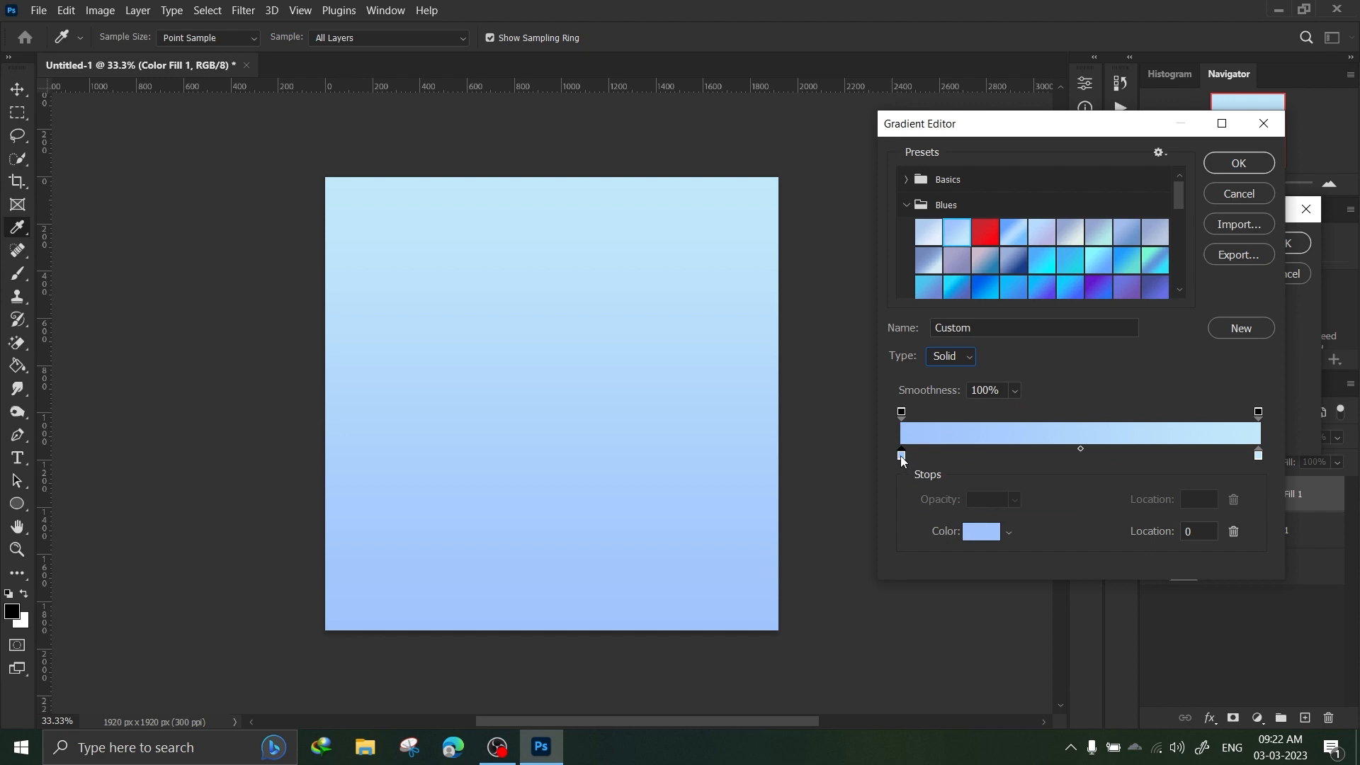
double_click(901, 456)
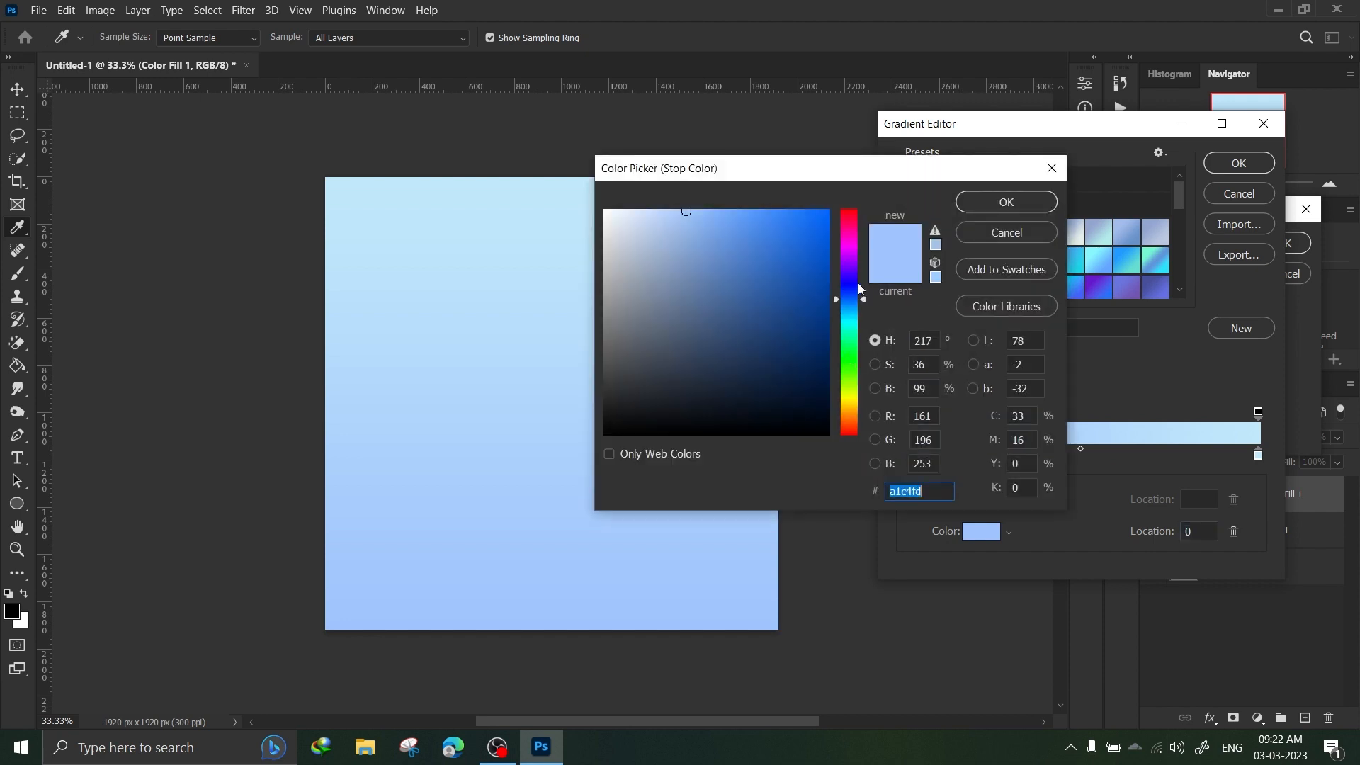
left_click_drag(857, 282, 857, 267)
left_click(1052, 168)
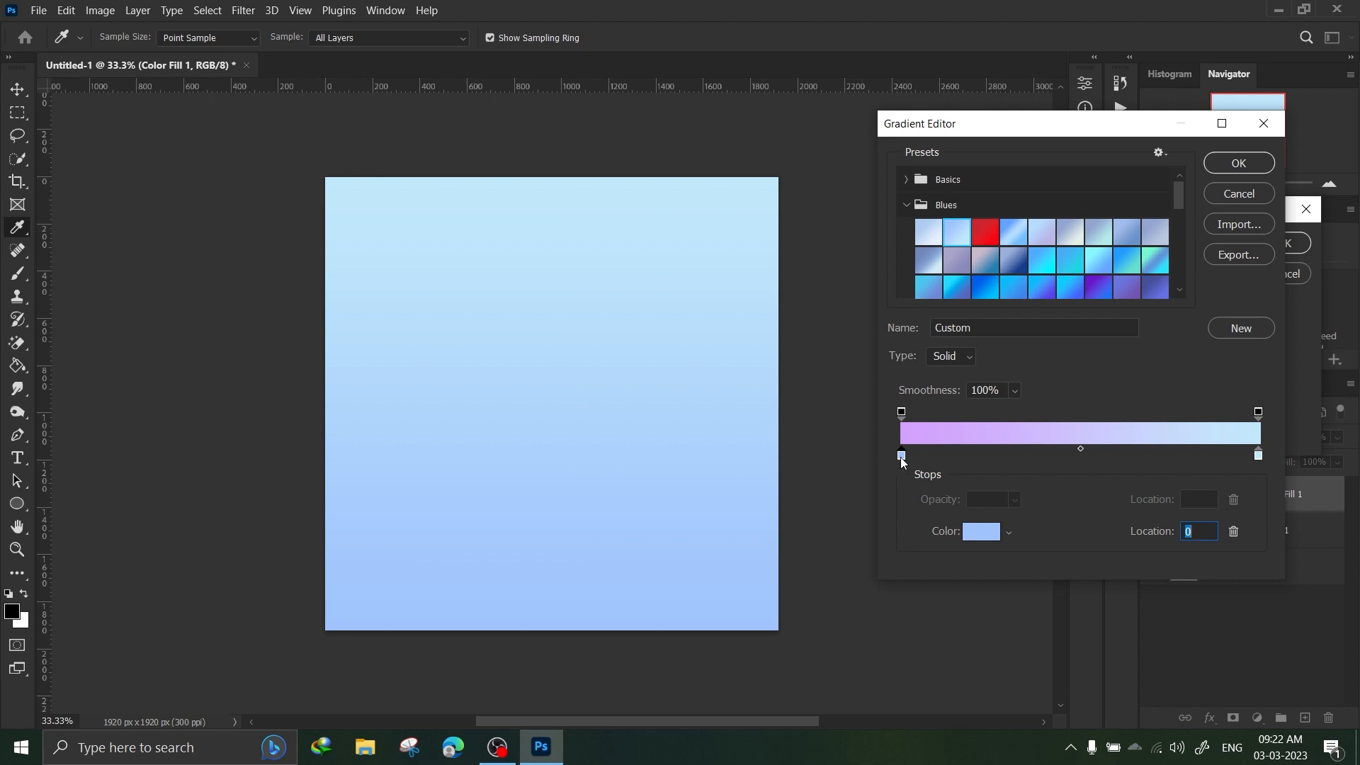
Step: Set the gradient's starting color stop at location 0 to lime green, 7eff00
double_click(901, 457)
left_click_drag(850, 300, 839, 378)
left_click_drag(808, 238, 847, 198)
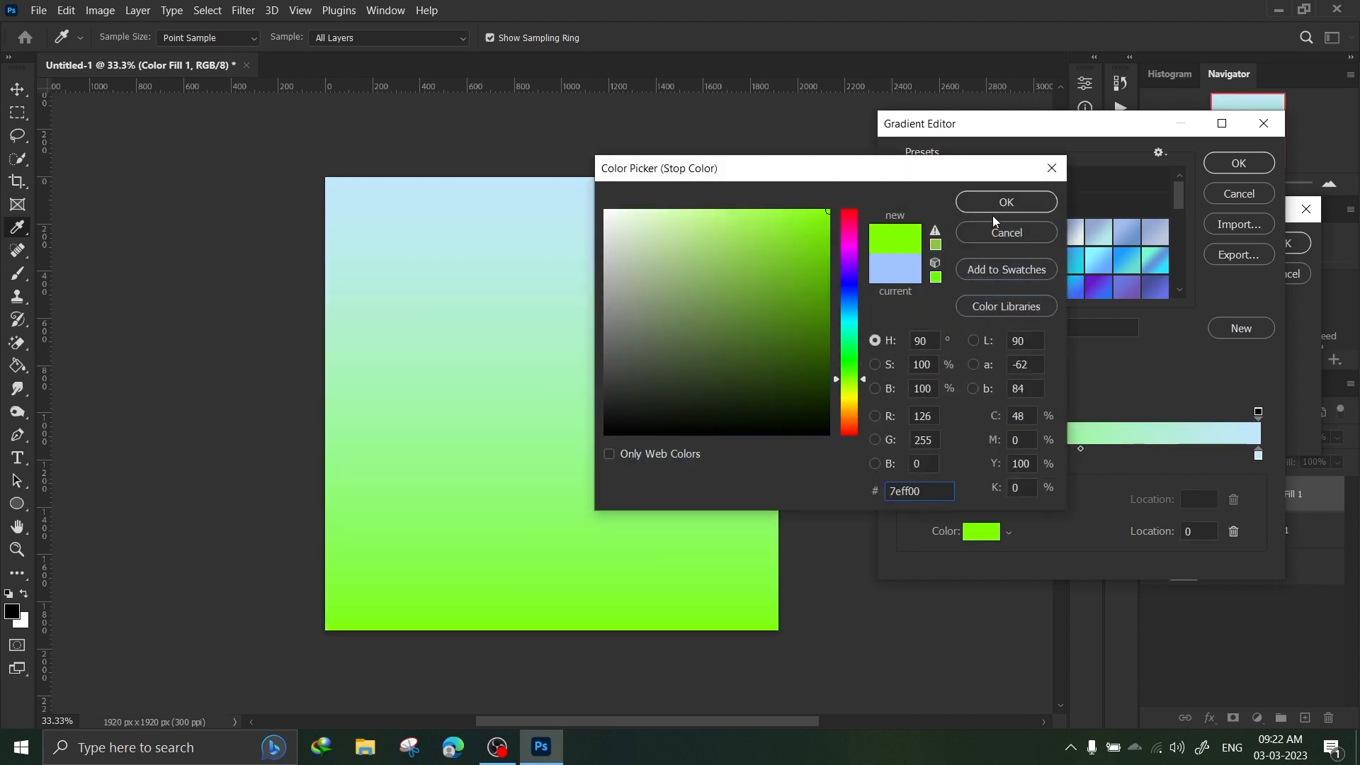
left_click(1001, 205)
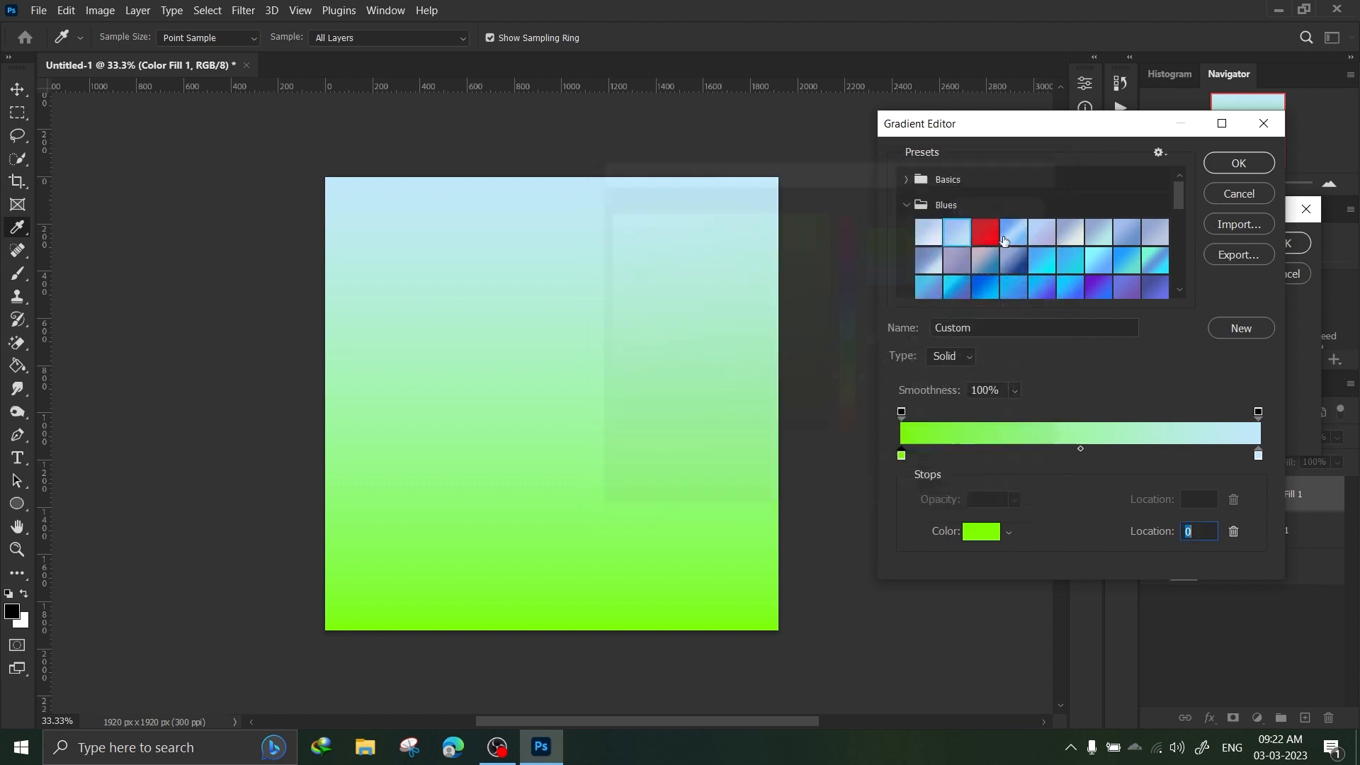
Step: Set the gradient's ending color stop at location 100 to yellow-green, d8ff00
double_click(1258, 456)
left_click(847, 243)
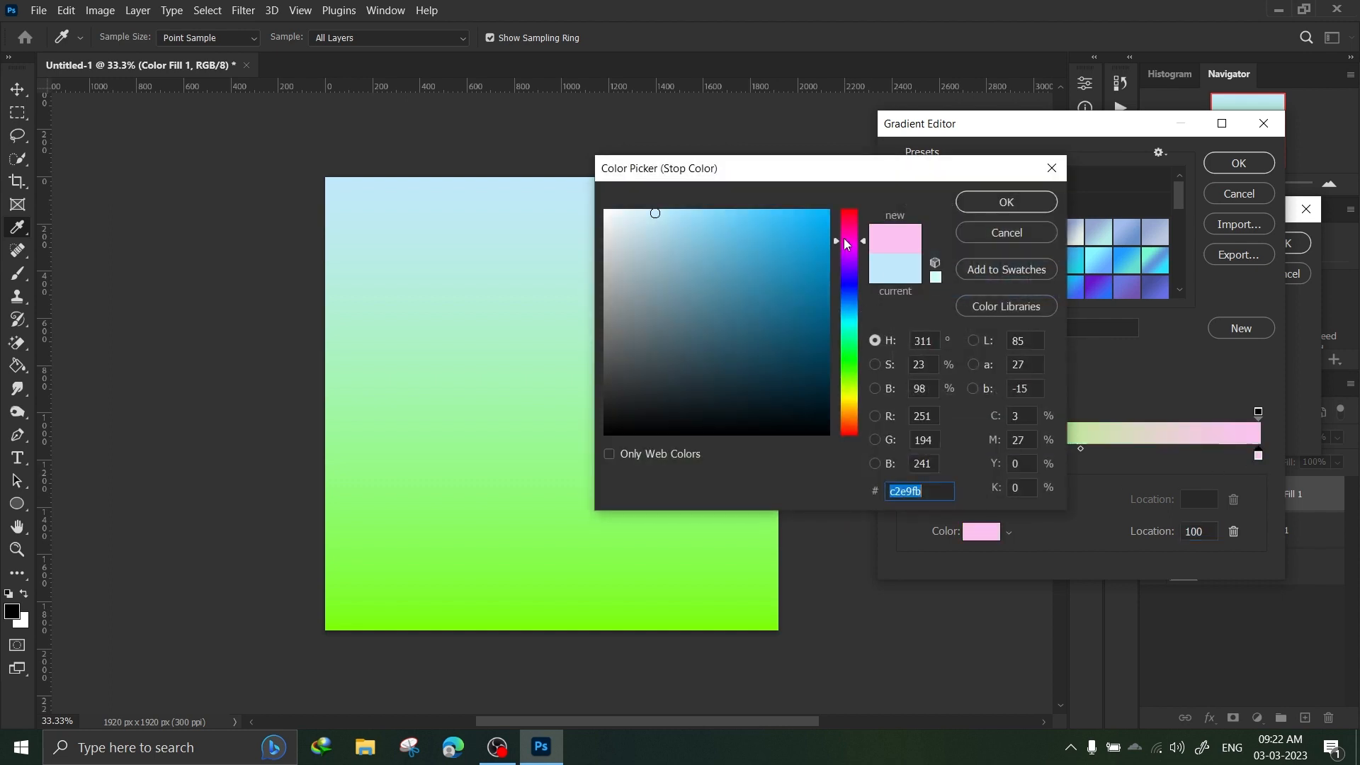
left_click_drag(825, 213, 853, 392)
left_click_drag(815, 322, 828, 210)
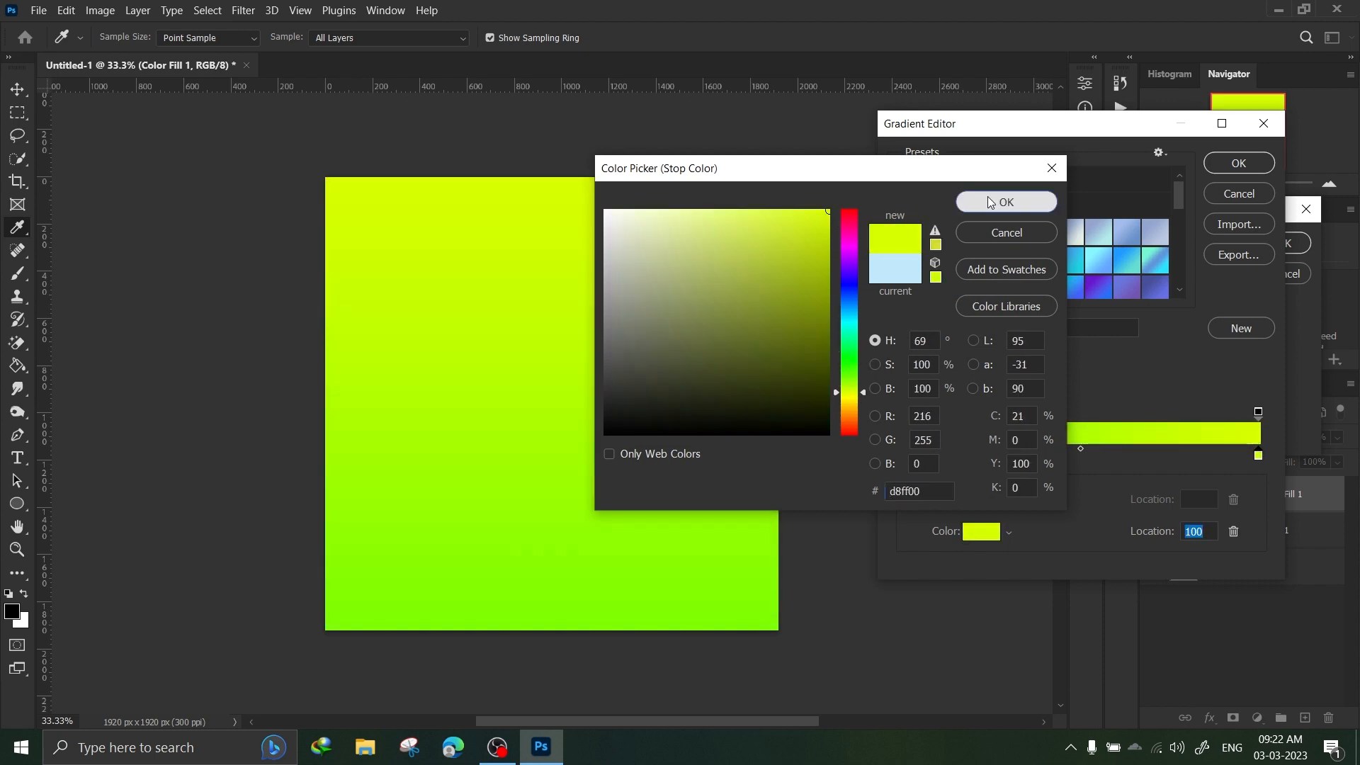
left_click(989, 202)
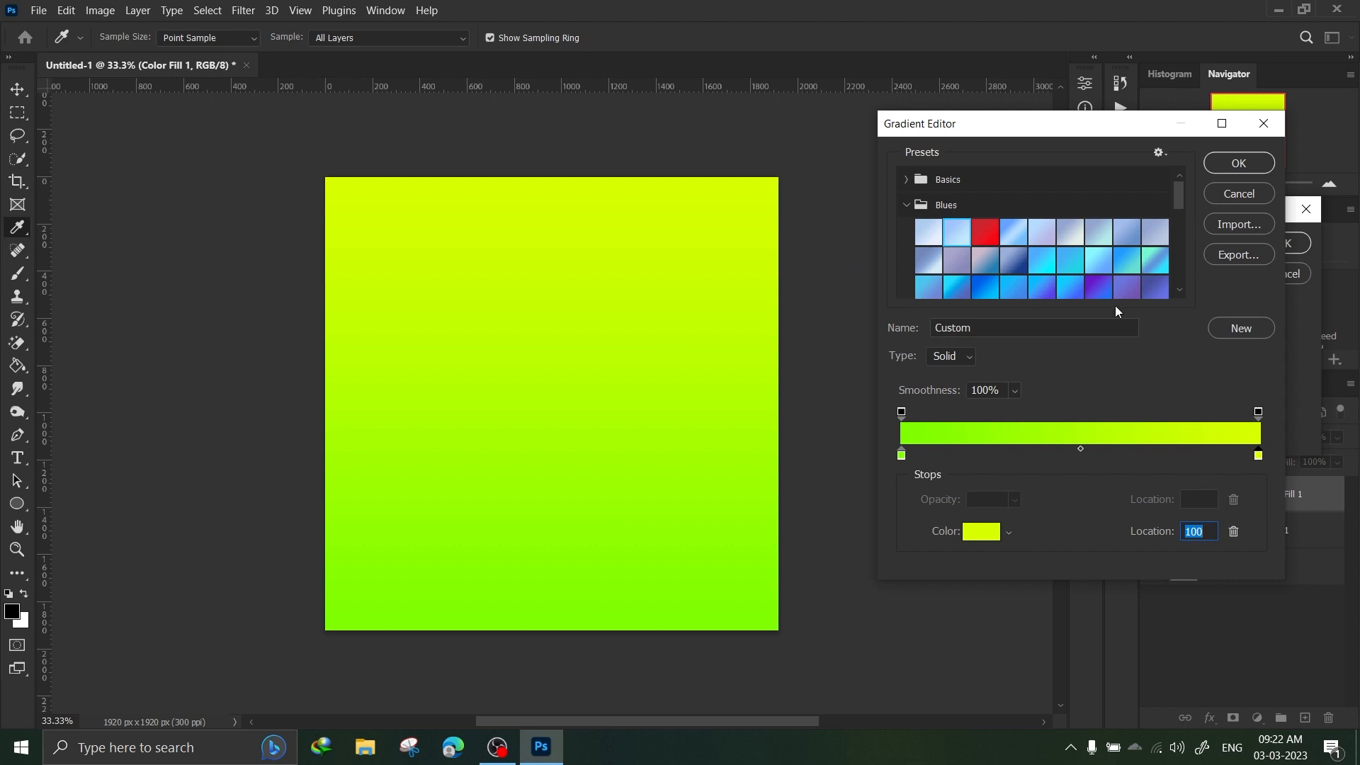
Step: Save the green-to-yellow gradient as a new preset and move it to the end of the presets, below the Neutrals group
scroll(1116, 304, "down", 10)
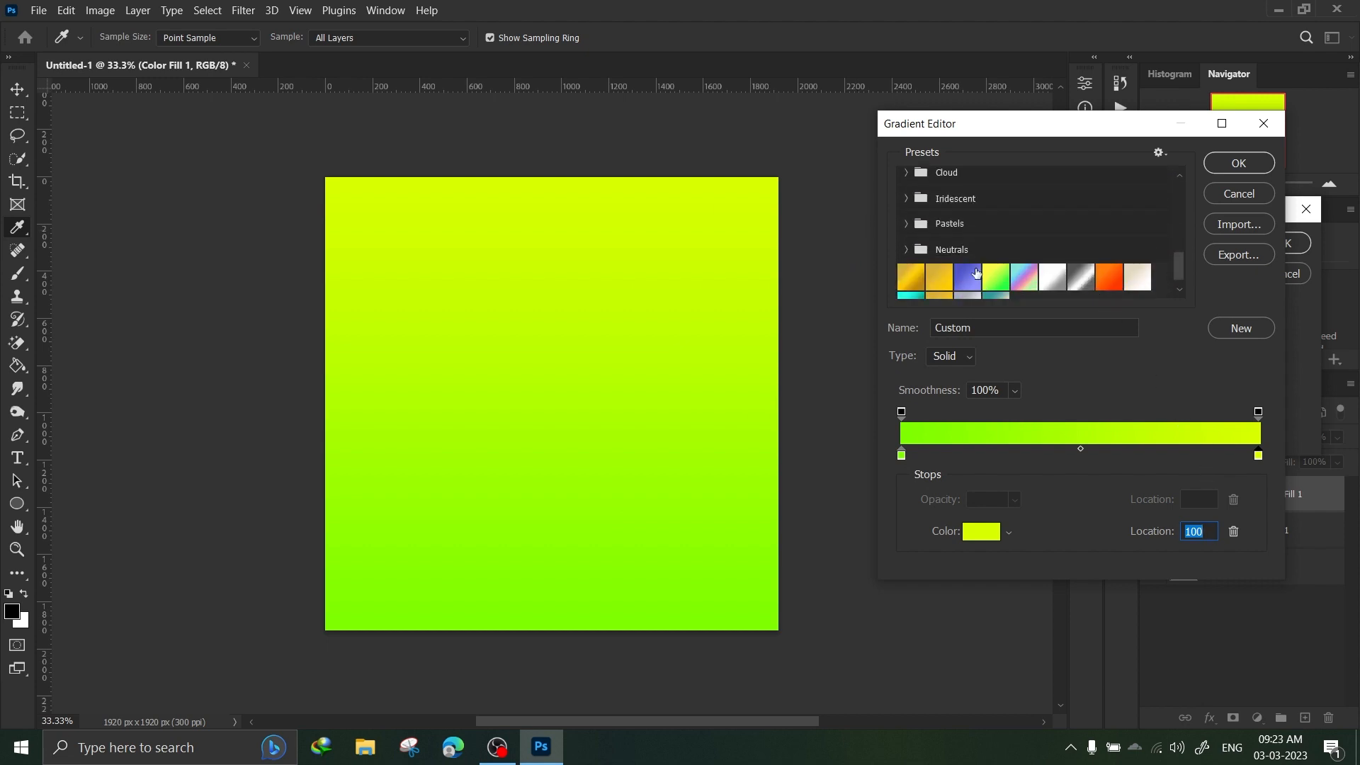
scroll(976, 273, "down", 1)
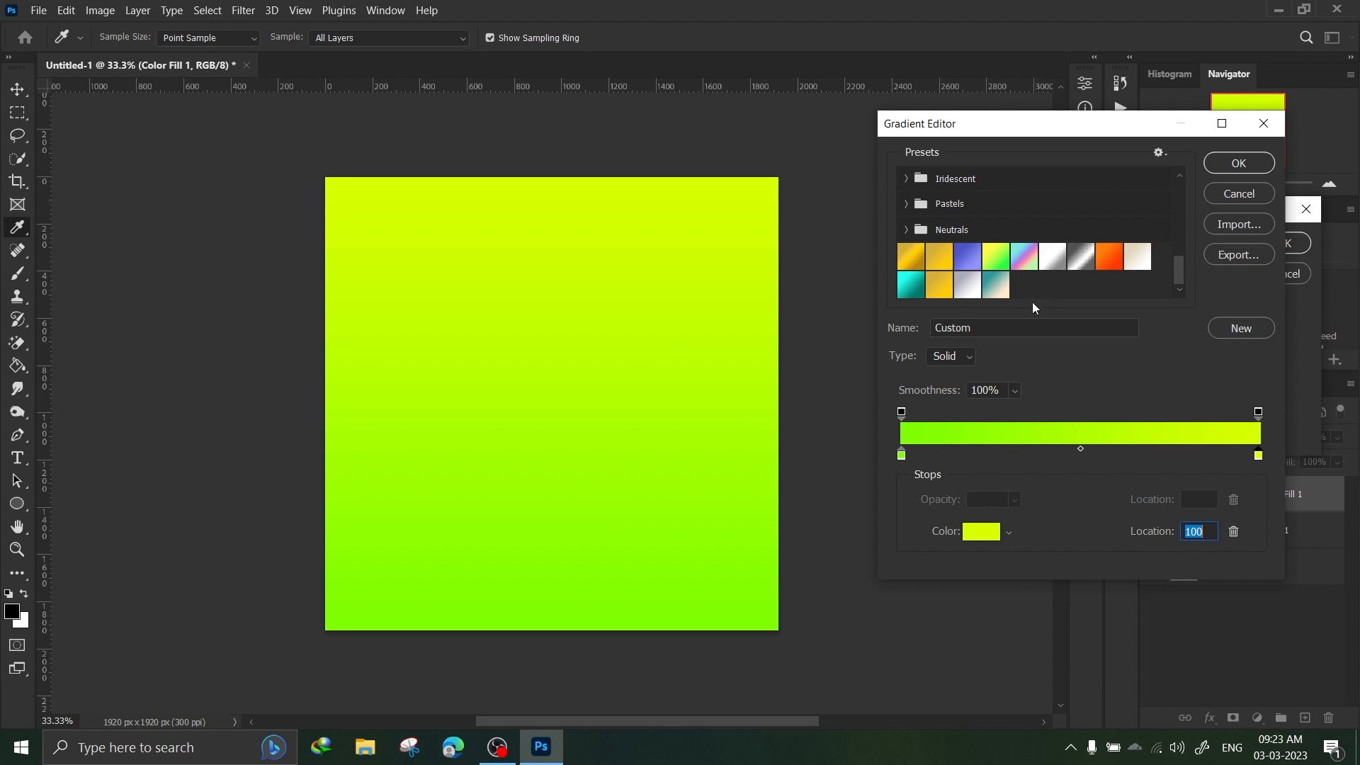
left_click(1258, 326)
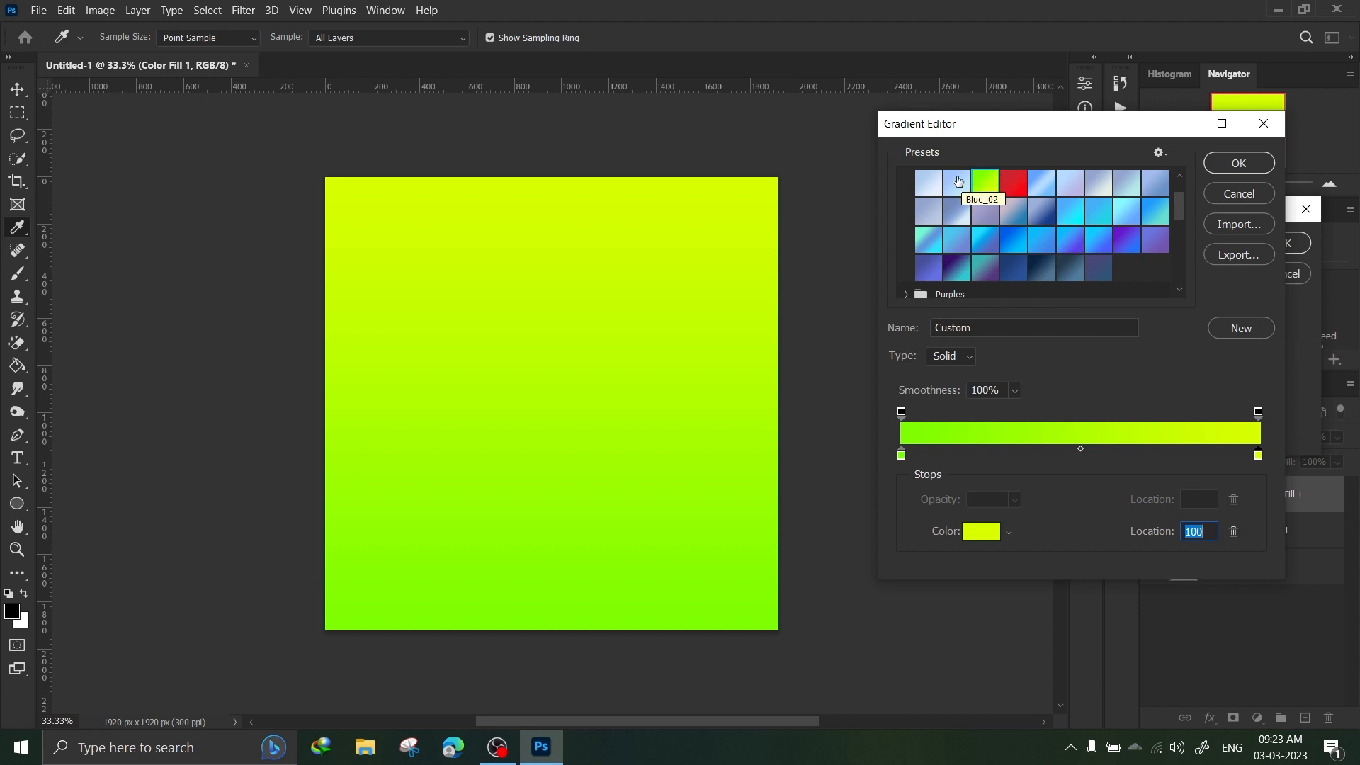
scroll(958, 182, "up", 1)
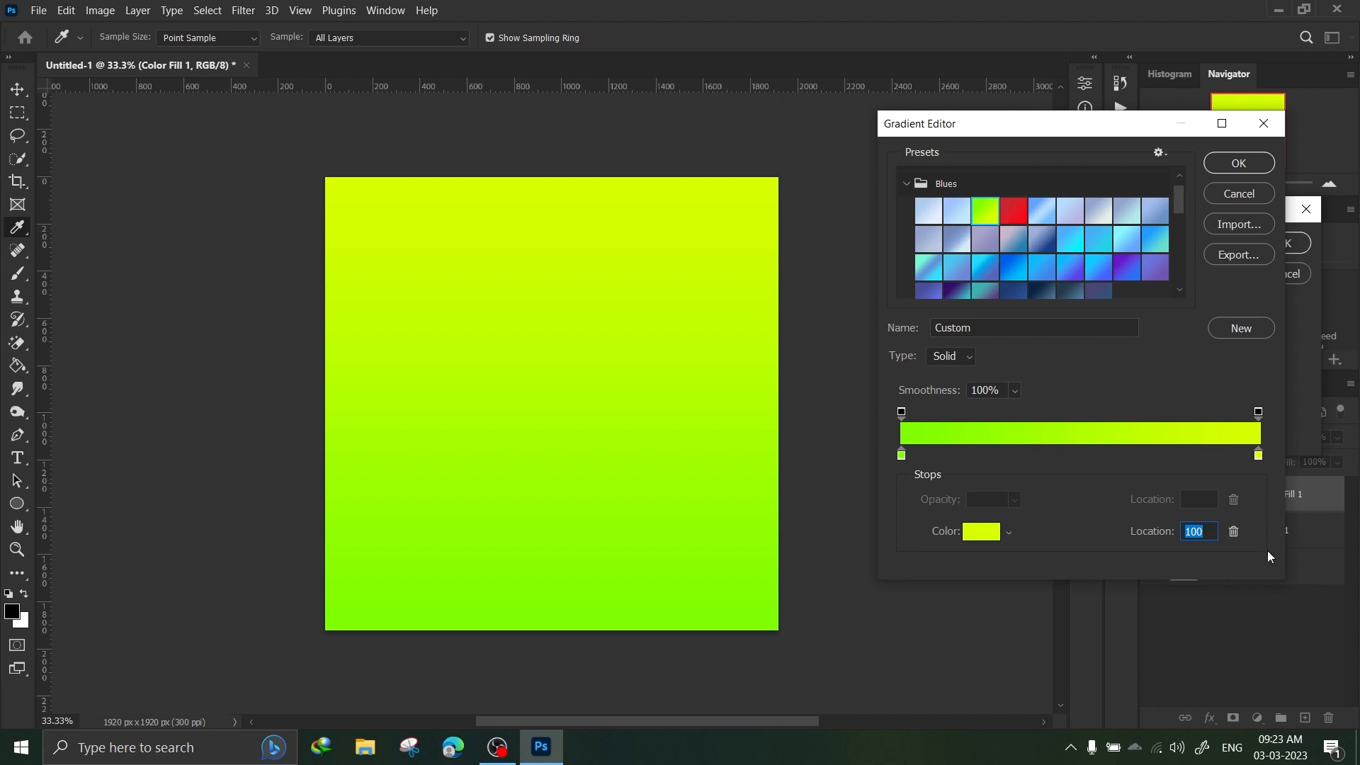
key("BackSpace")
left_click(1120, 336)
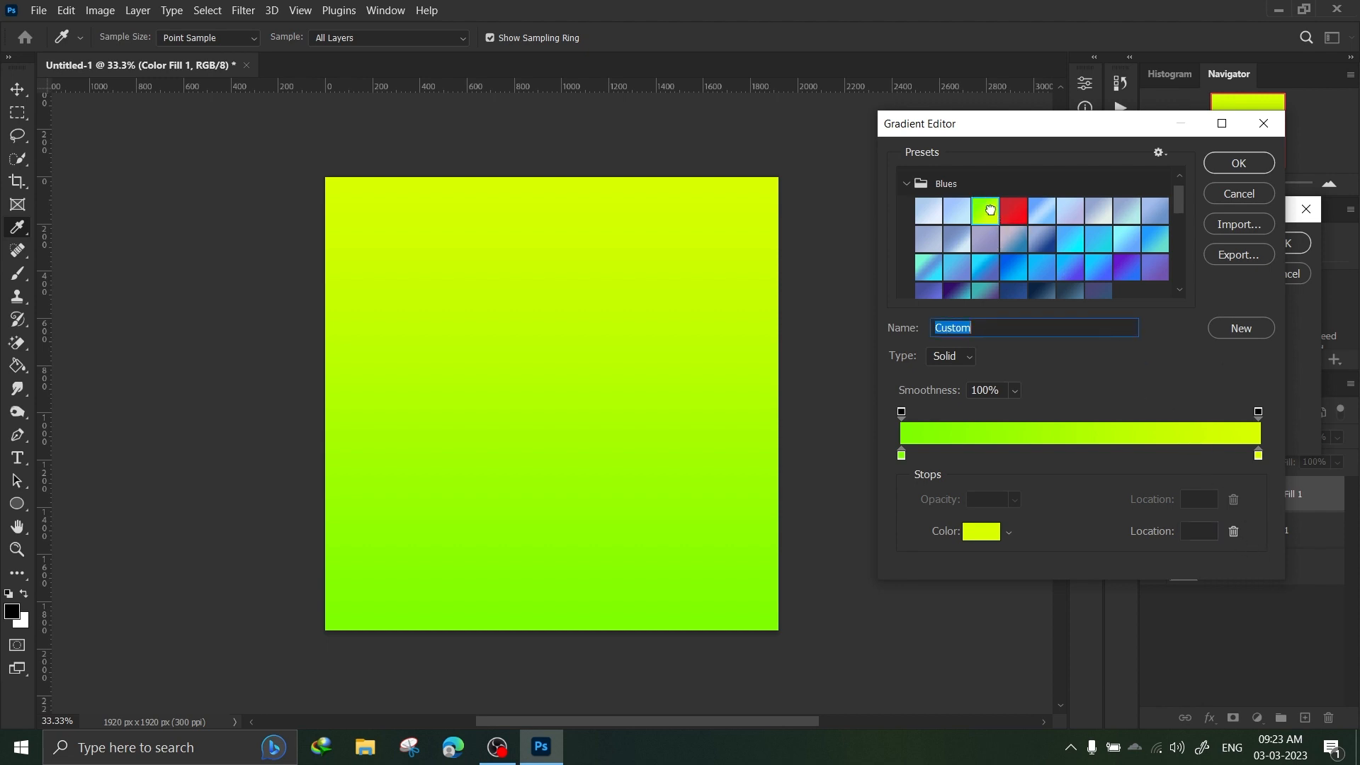
left_click_drag(985, 210, 1025, 293)
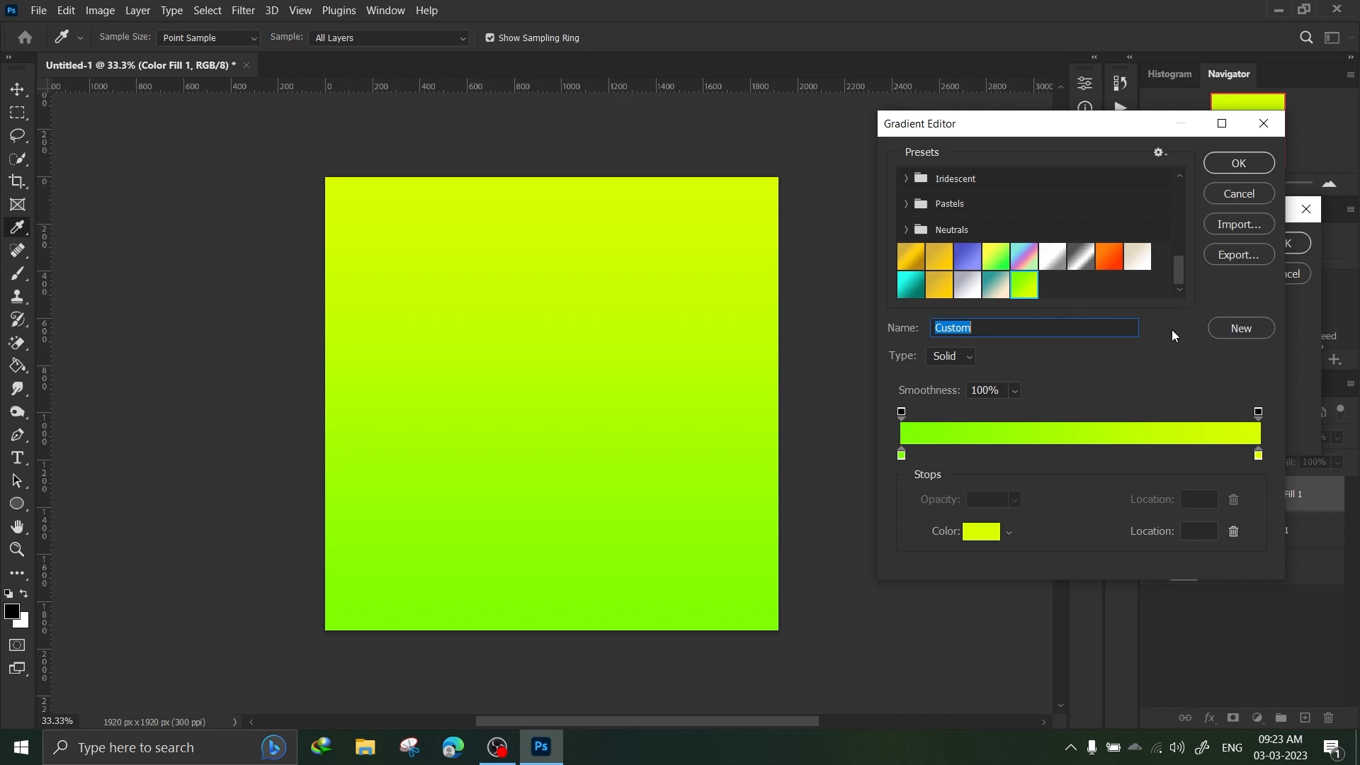
Step: Preview the orange, gray, multicolor, blue and gold presets below the Neutrals group, and apply the turquoise-to-dark-teal gradient
left_click(1141, 283)
left_click(1110, 261)
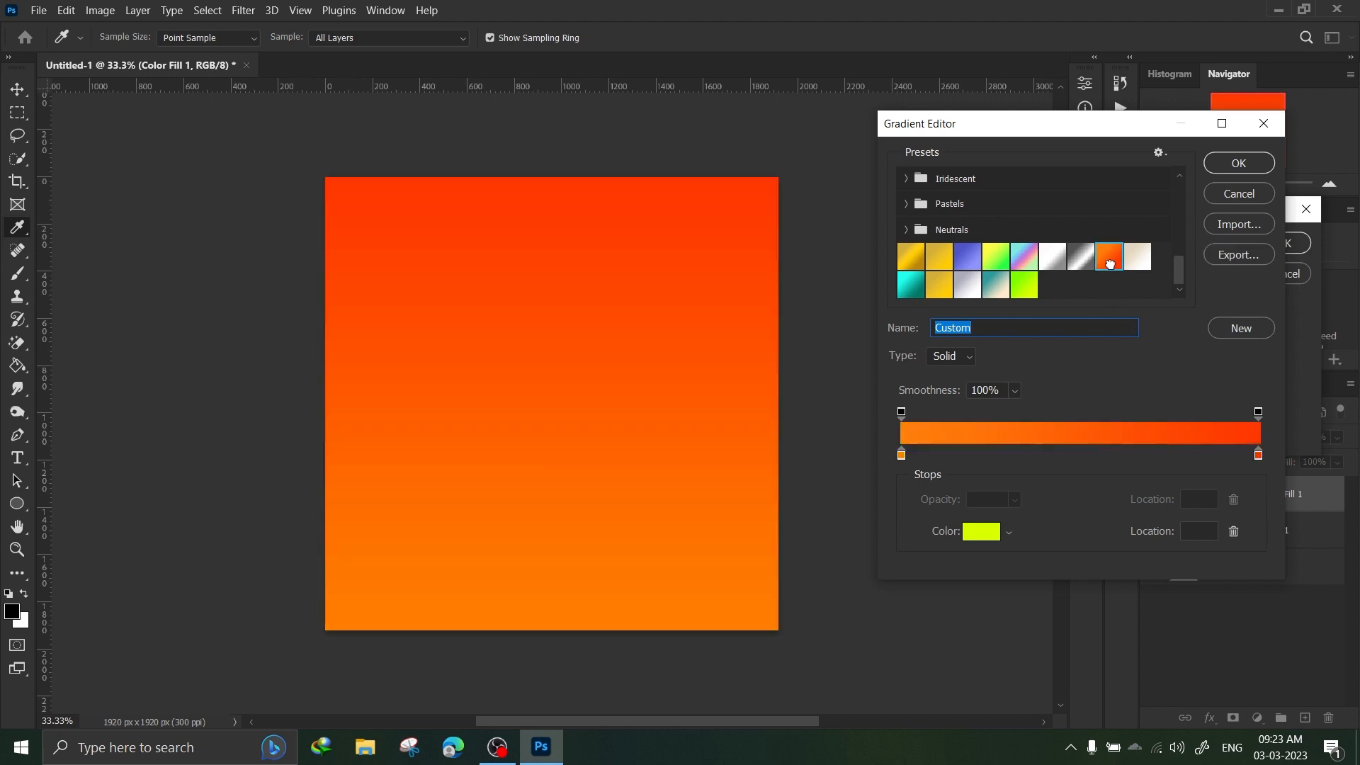
left_click(1089, 260)
left_click(1056, 267)
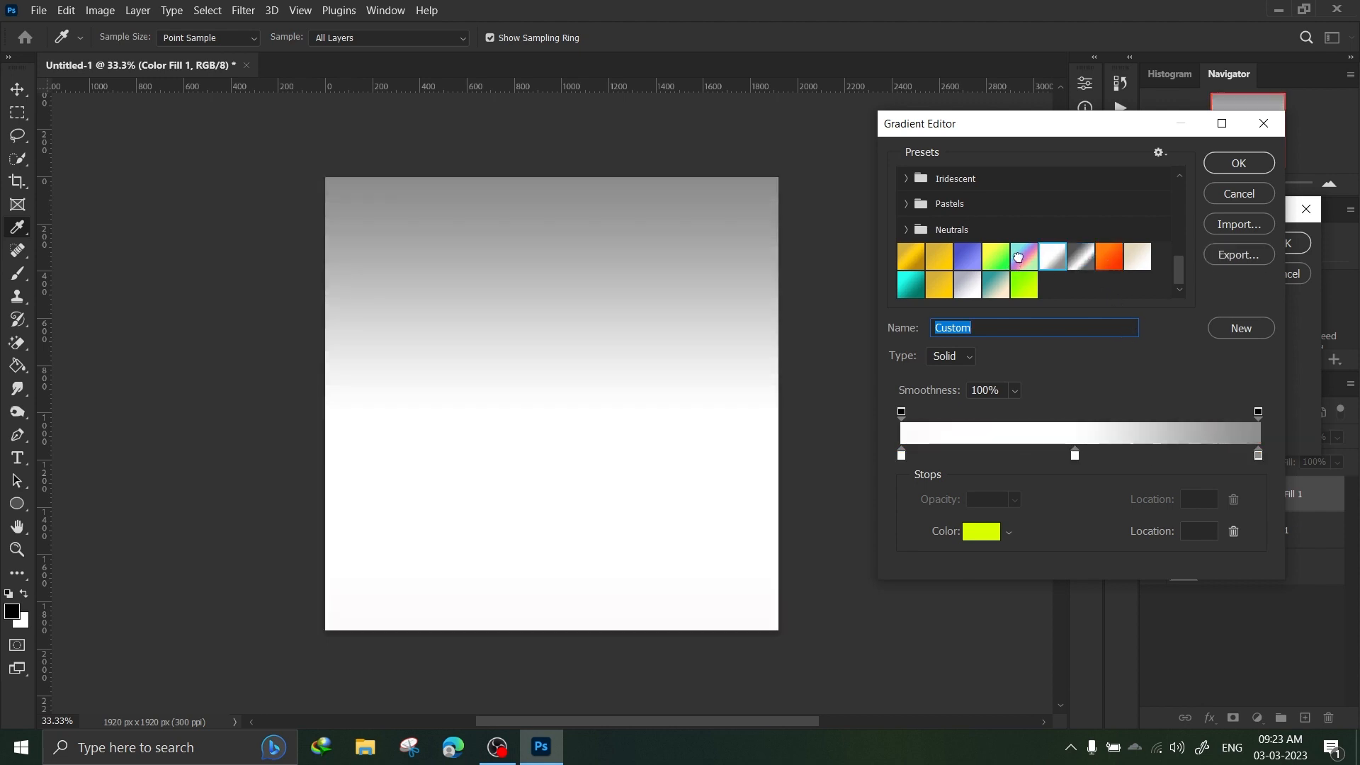
left_click(1018, 260)
left_click(995, 259)
left_click(967, 258)
left_click(940, 258)
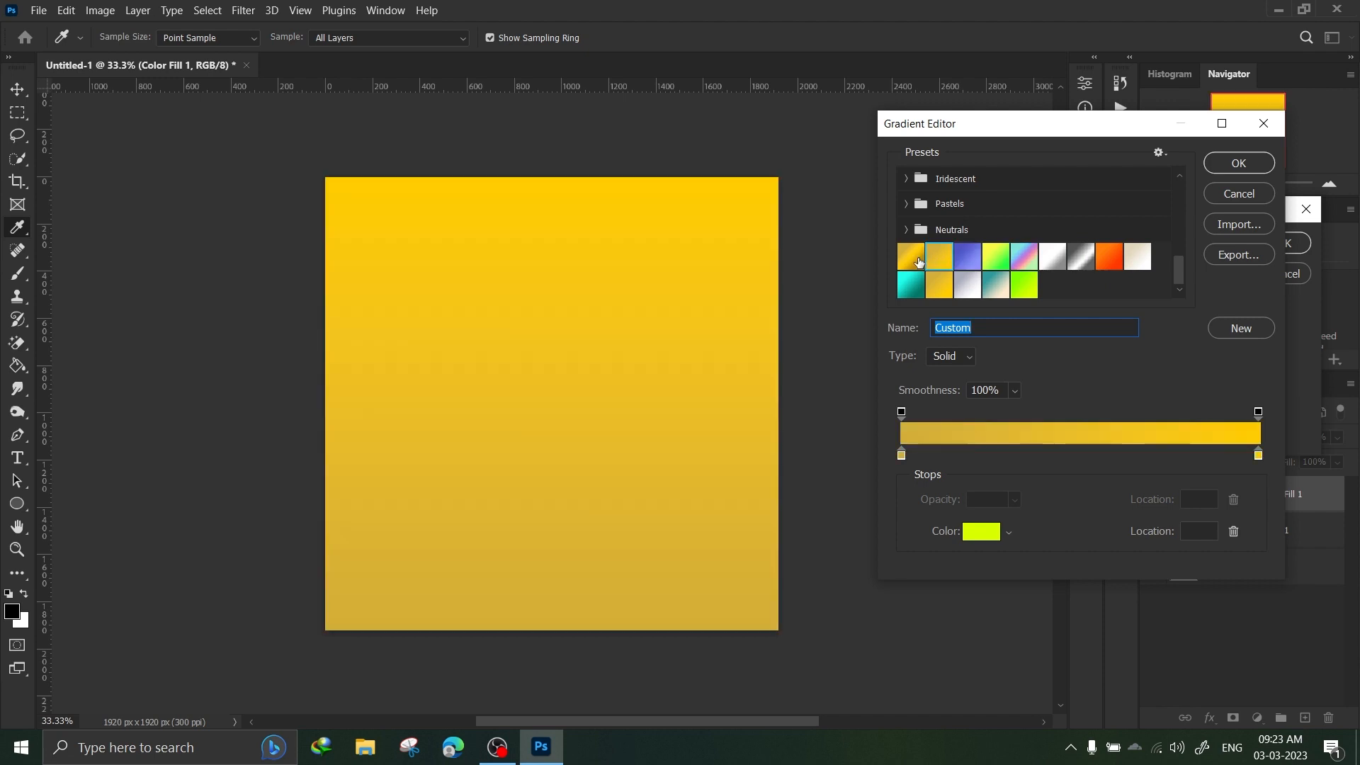
left_click(915, 261)
left_click(914, 287)
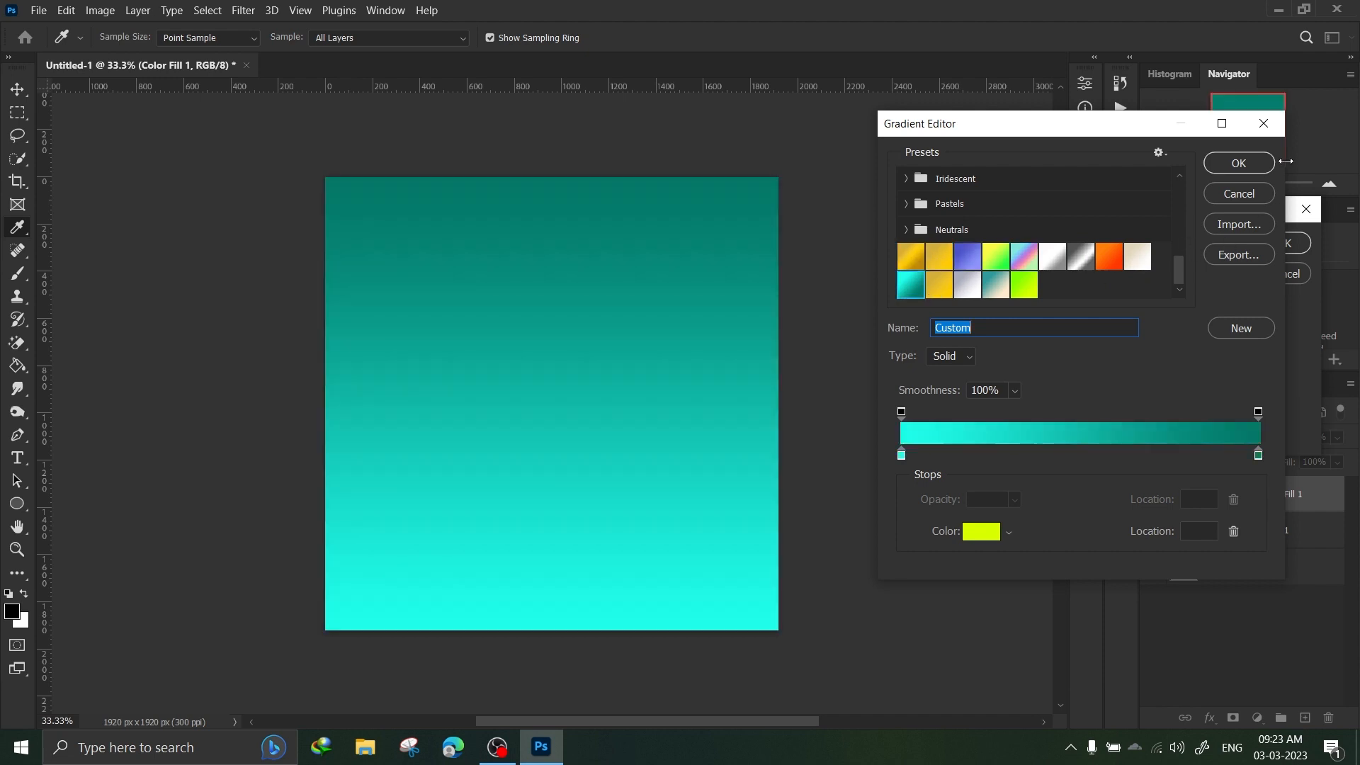
Step: Confirm the turquoise-to-dark-teal gradient for the fill layer and move the Gradient Fill dialog clear of the layer list
left_click(1239, 164)
left_click_drag(1208, 212, 1021, 209)
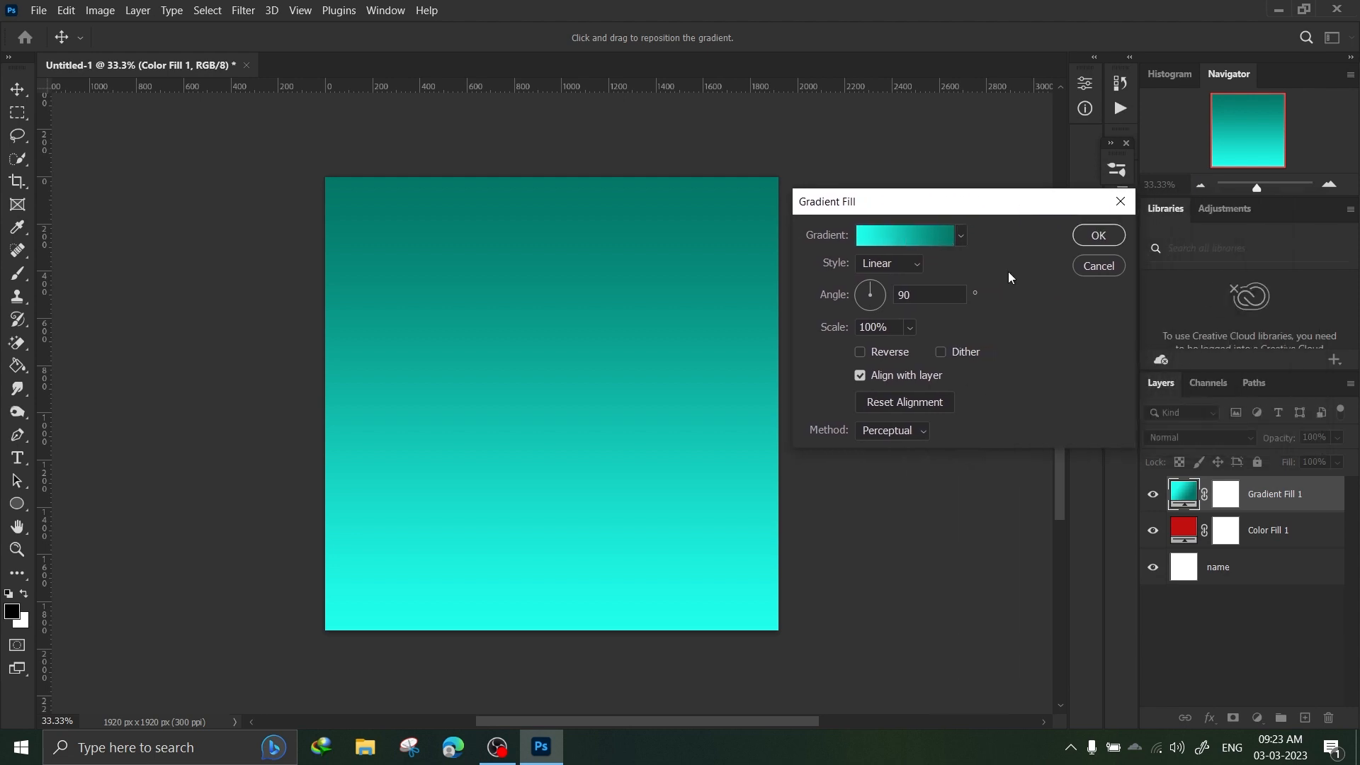
left_click(903, 238)
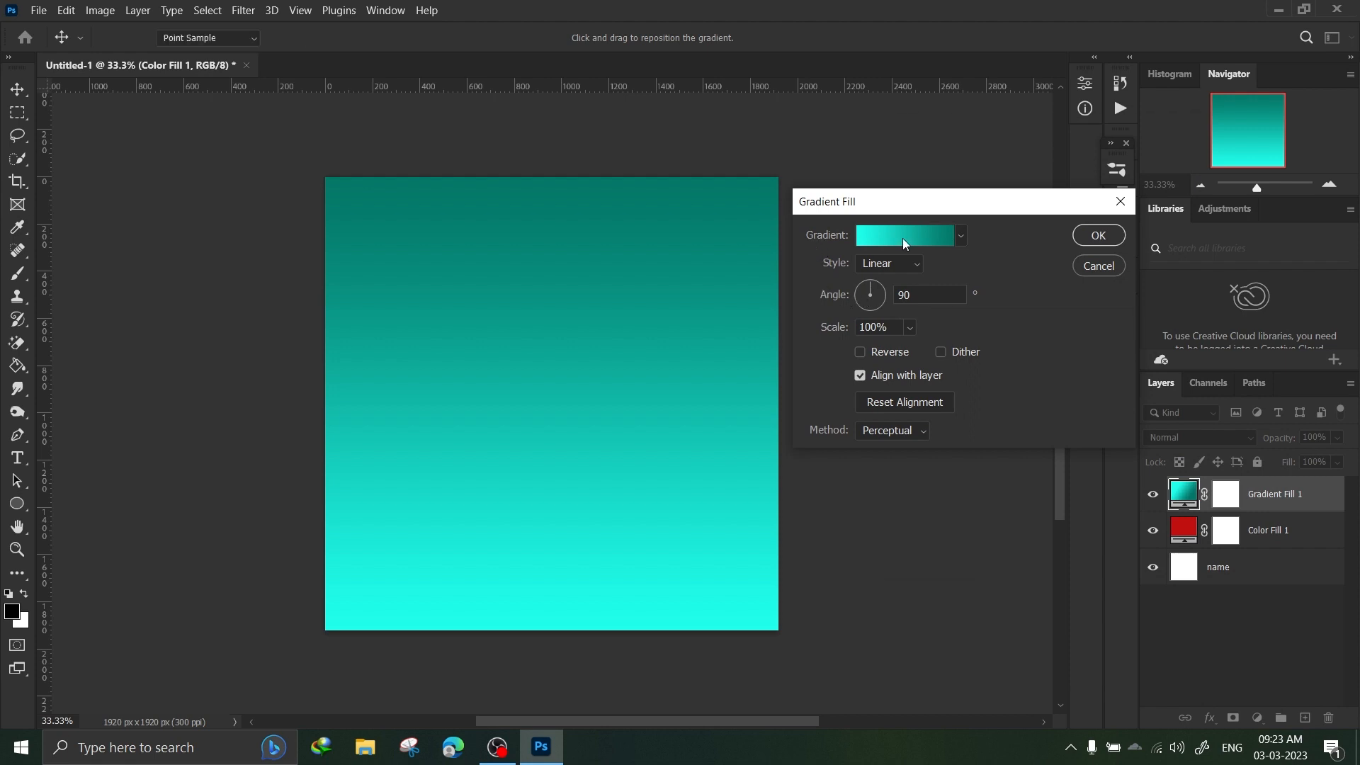
left_click(1239, 162)
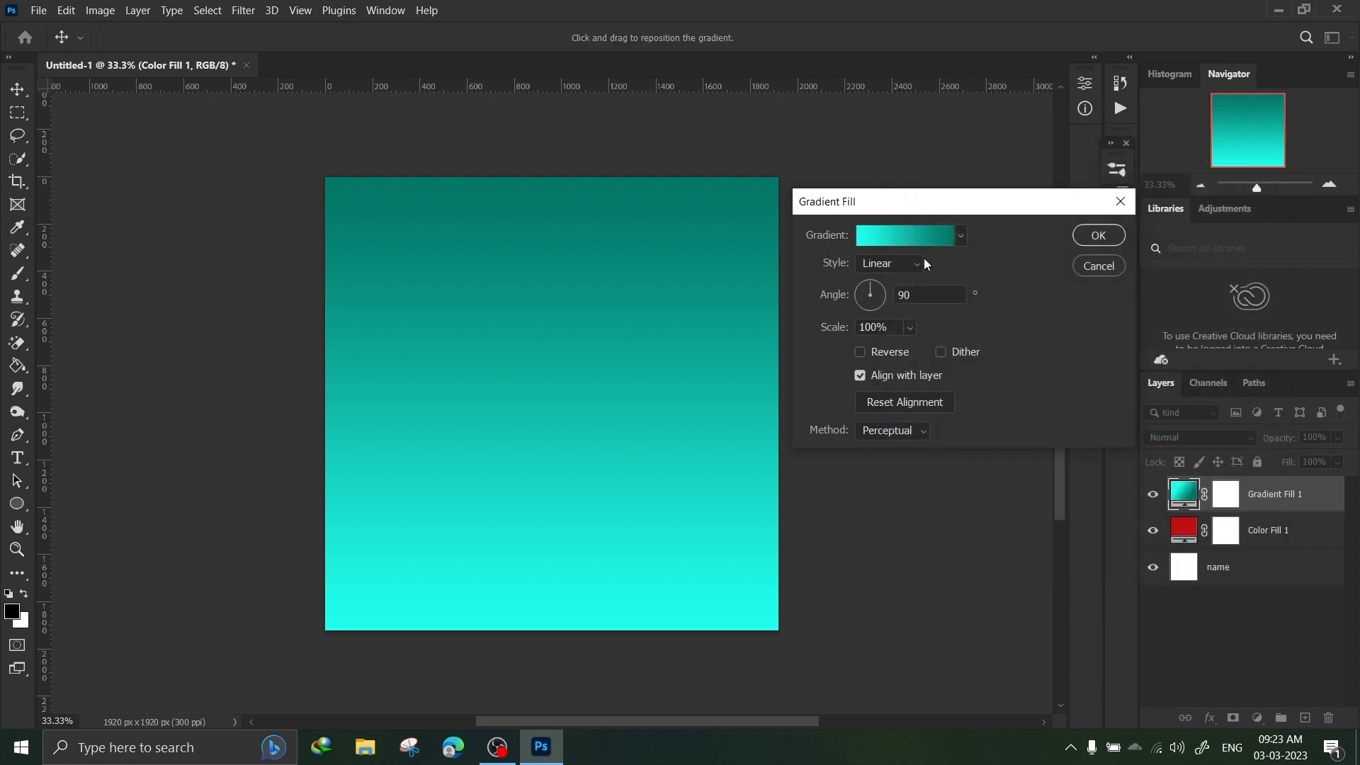
Step: Try the Radial, Angle, Reflected and Diamond gradient styles in turn, and return the style to Linear
left_click(923, 262)
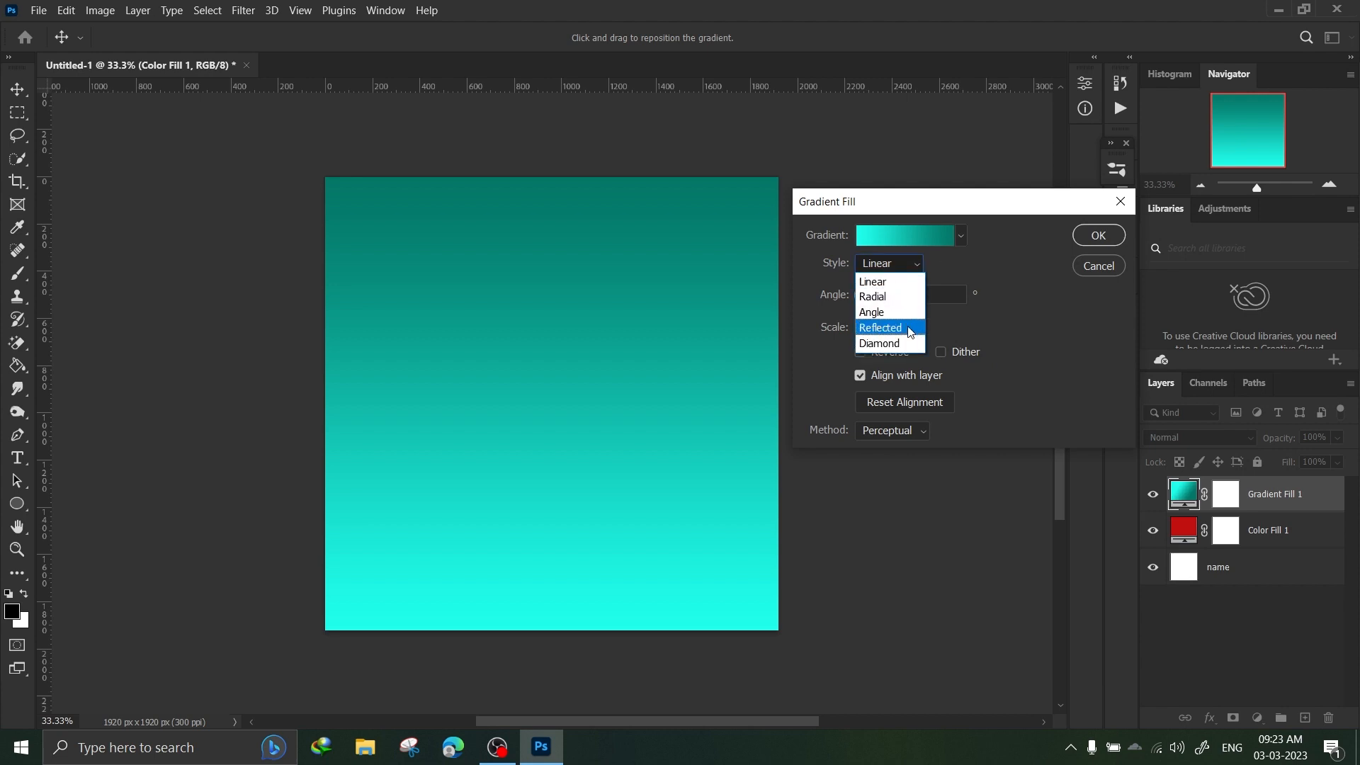
left_click(898, 283)
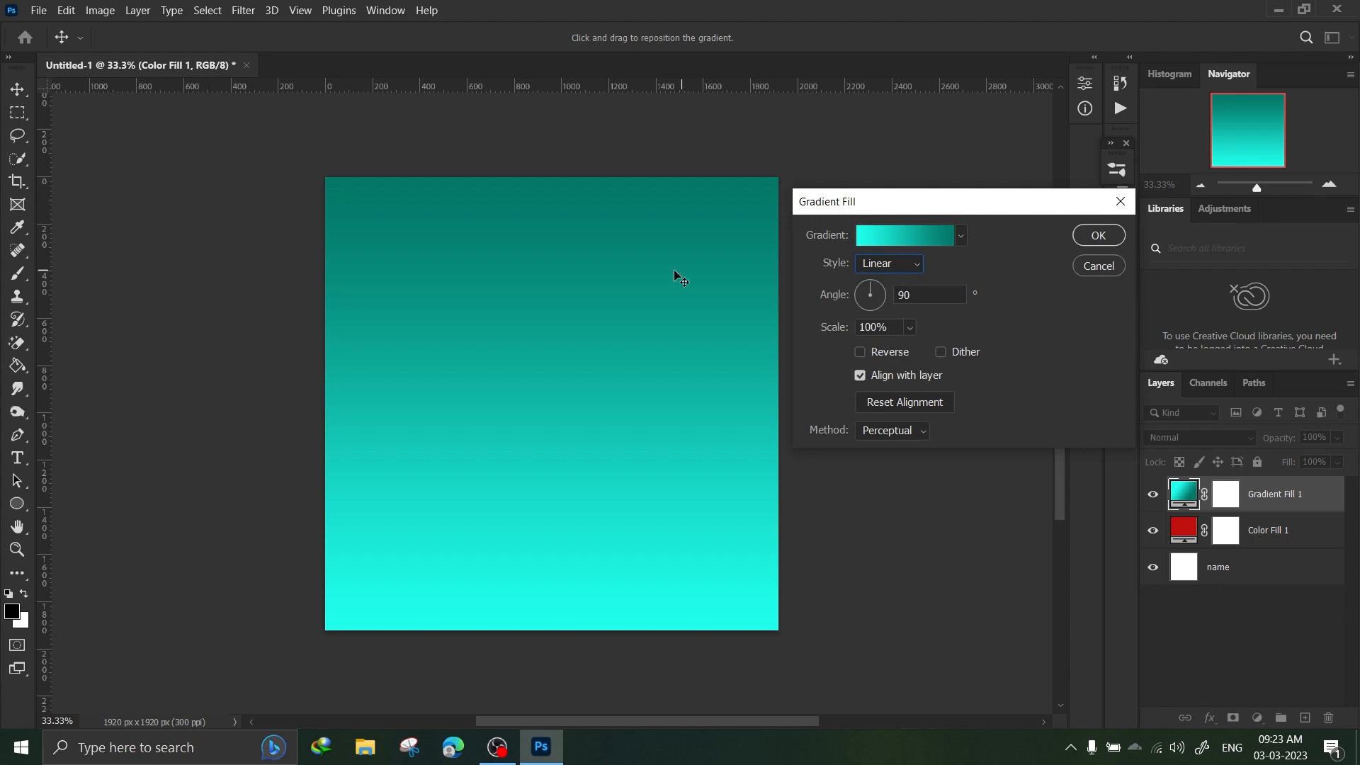
left_click(922, 262)
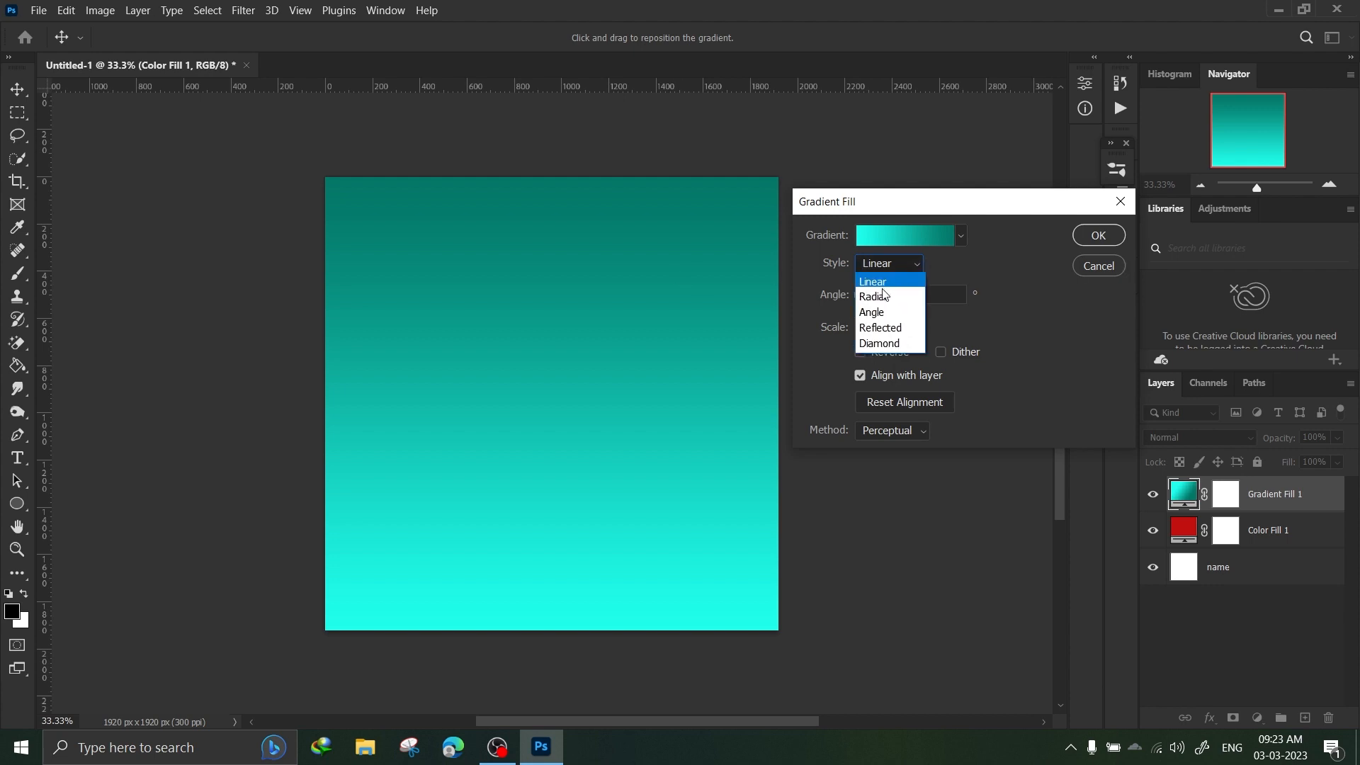
left_click(881, 298)
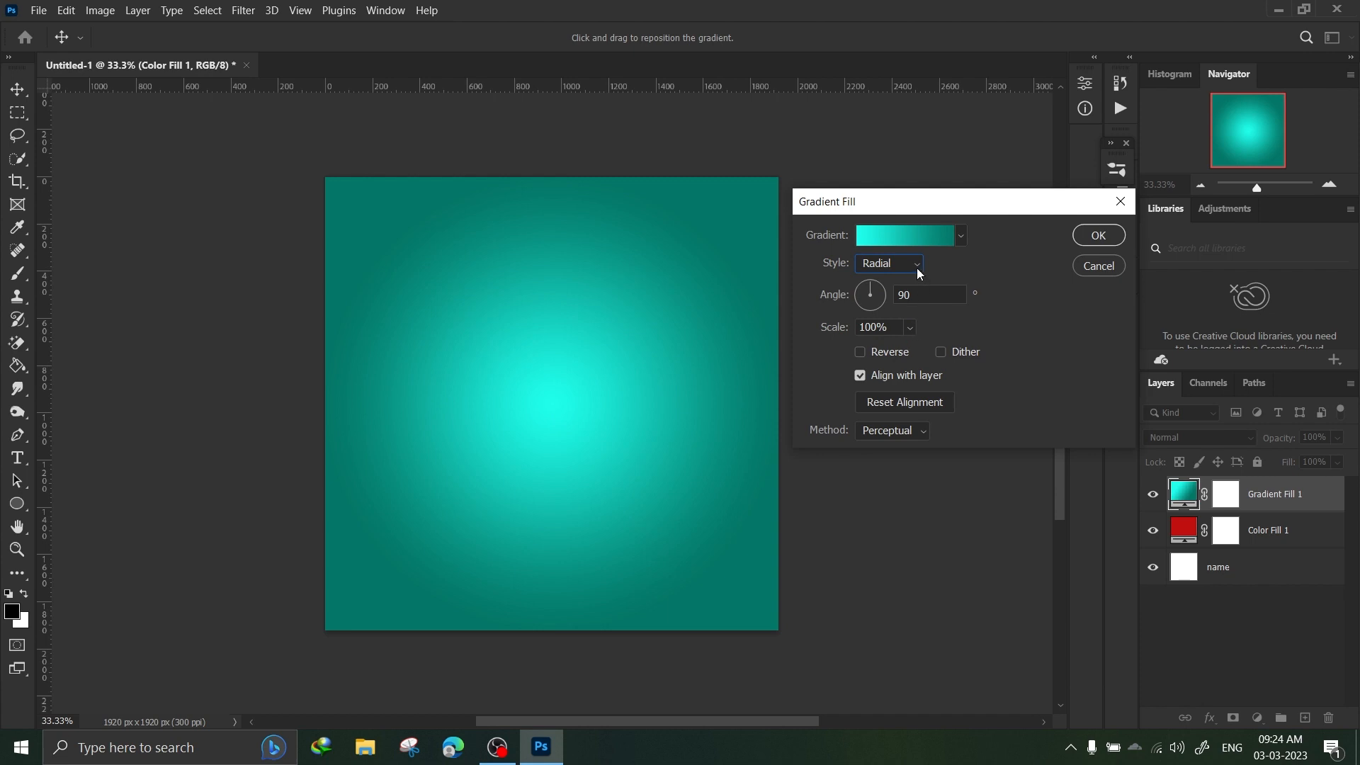
left_click(917, 268)
left_click(899, 307)
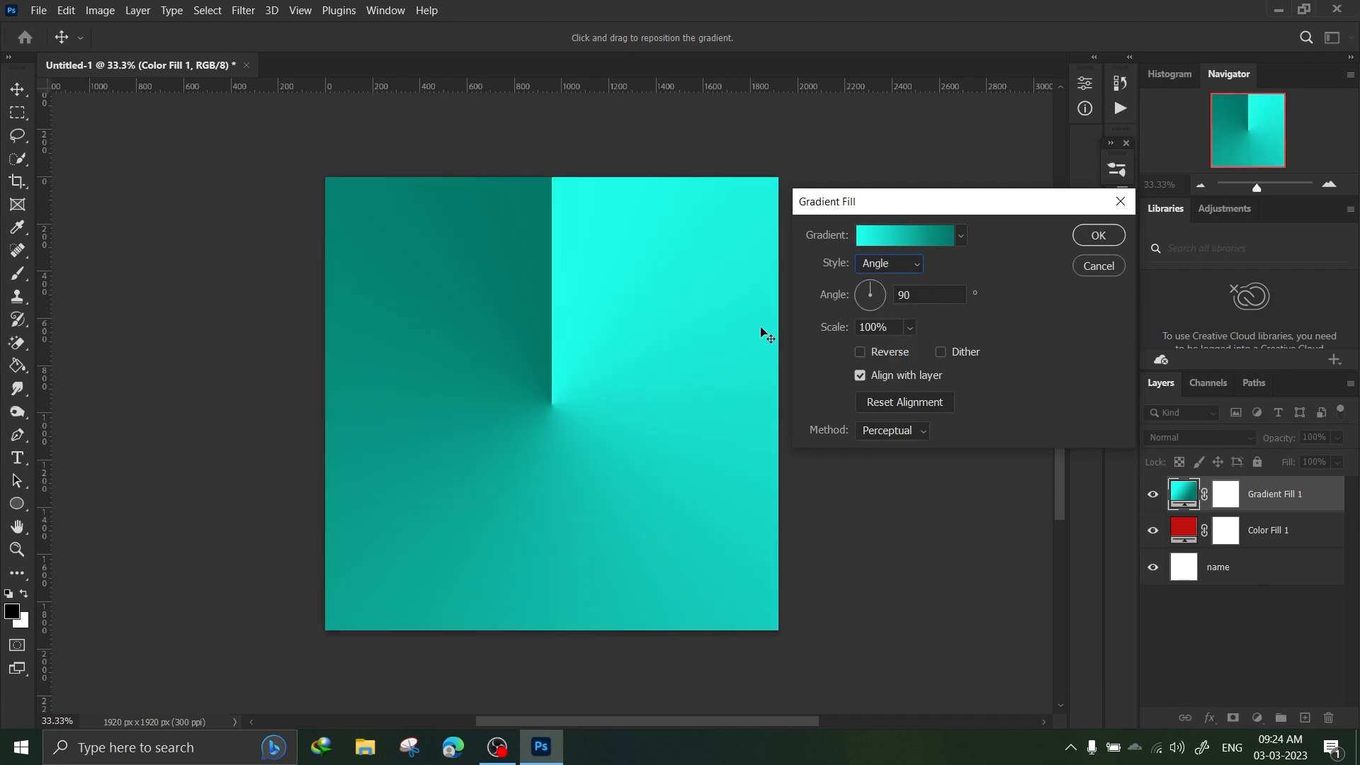
left_click(916, 267)
left_click(894, 324)
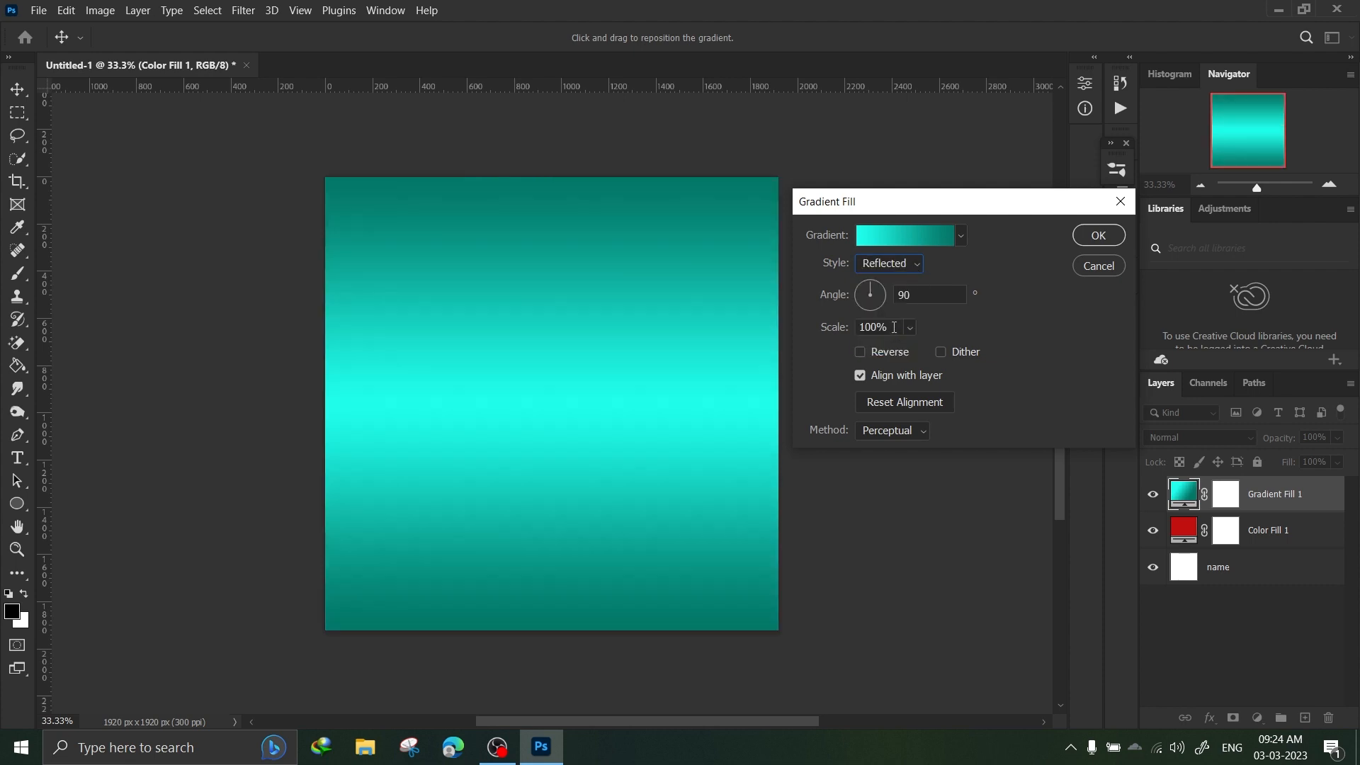
left_click(916, 267)
left_click(888, 340)
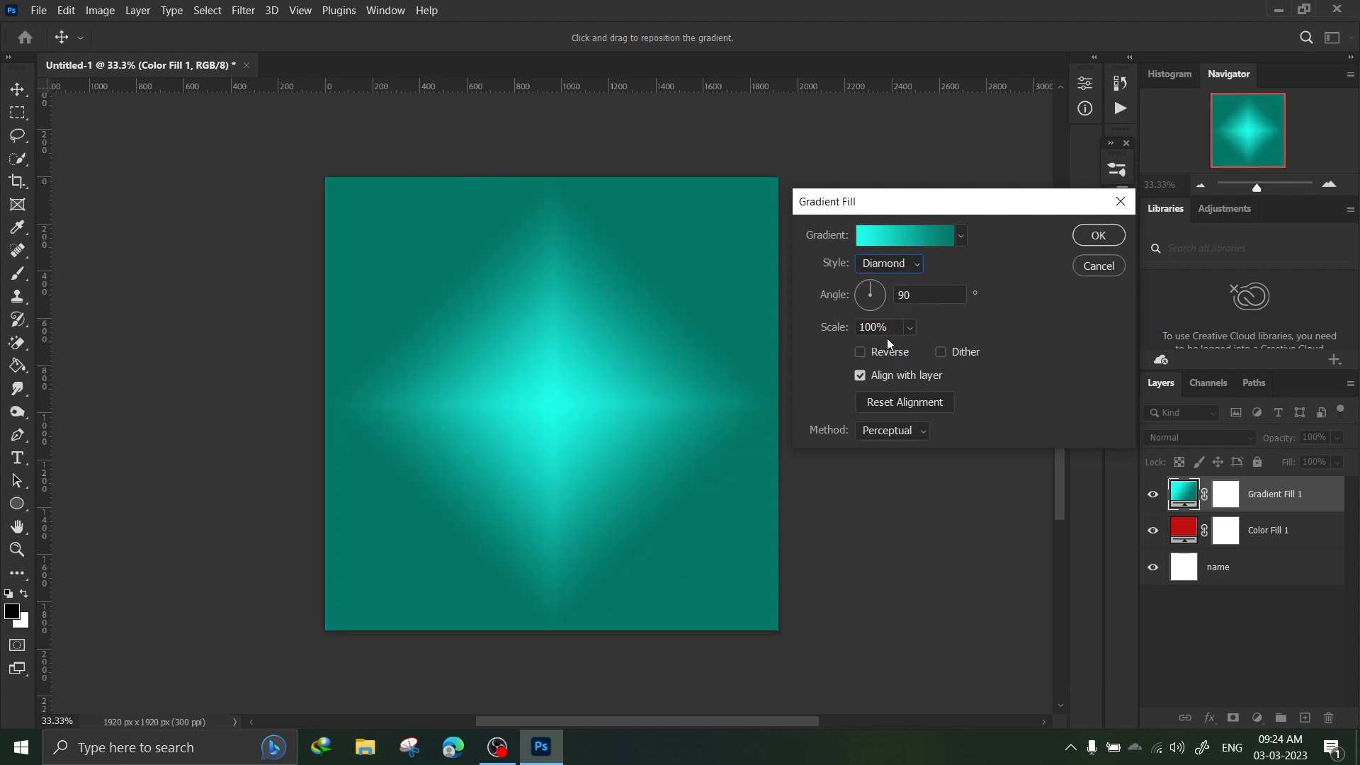
left_click(914, 263)
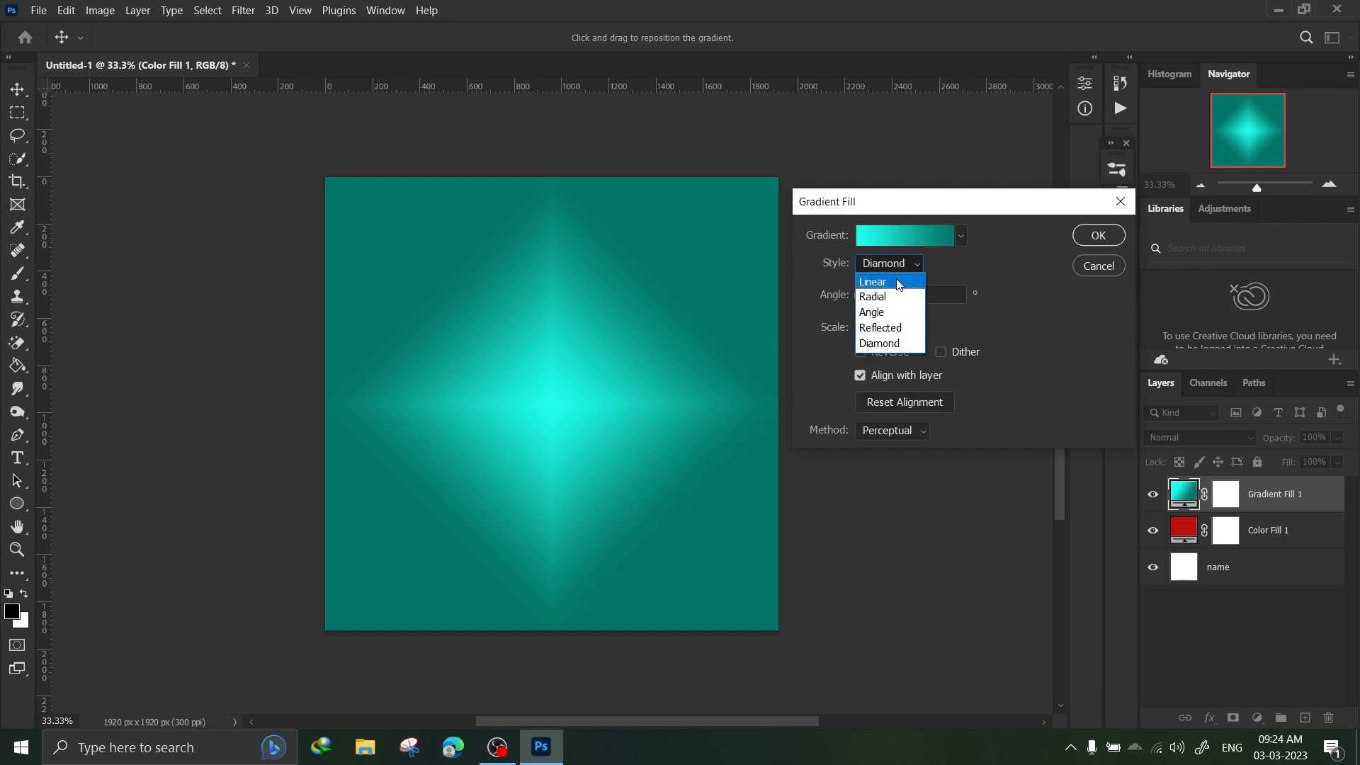
left_click(897, 280)
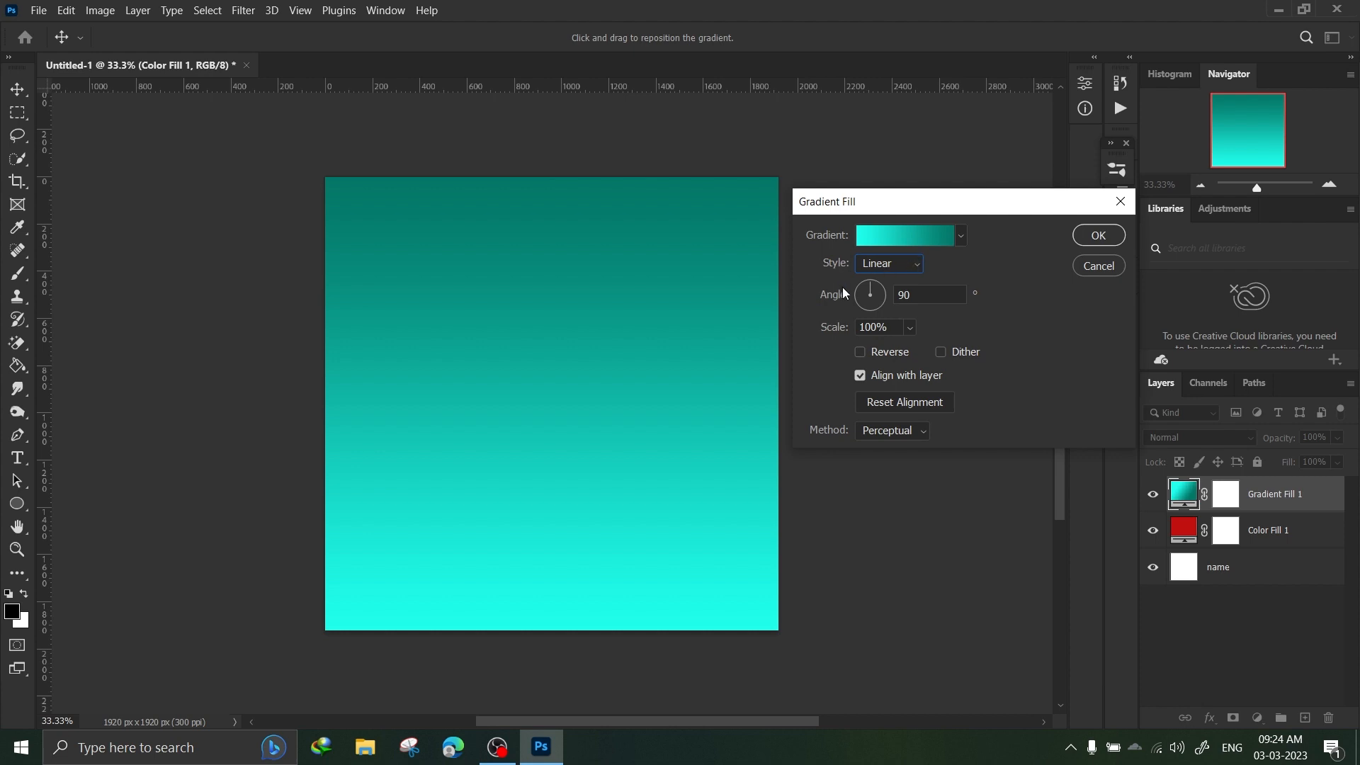
Step: Try rotating the linear gradient to angles of 45 and -45 degrees
left_click_drag(874, 283, 882, 283)
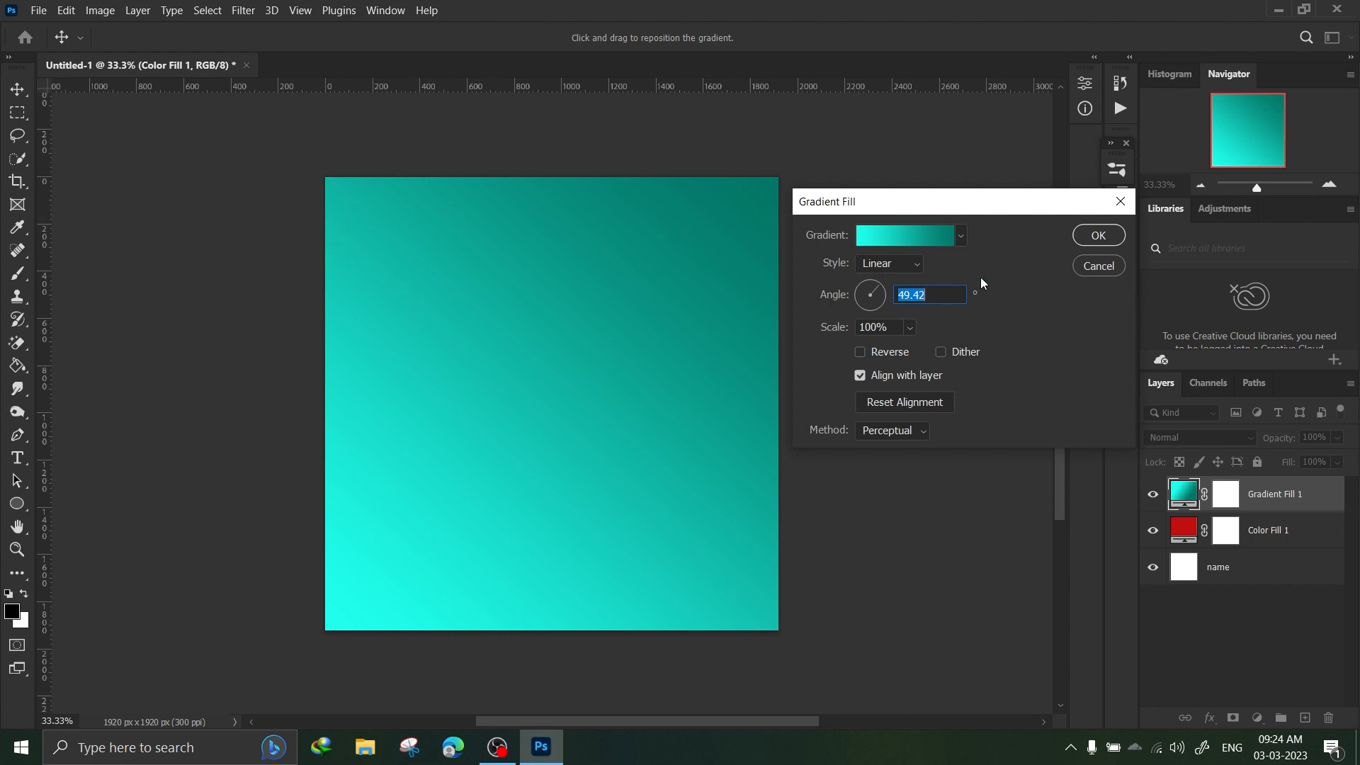
type("45")
left_click(878, 296)
type("5")
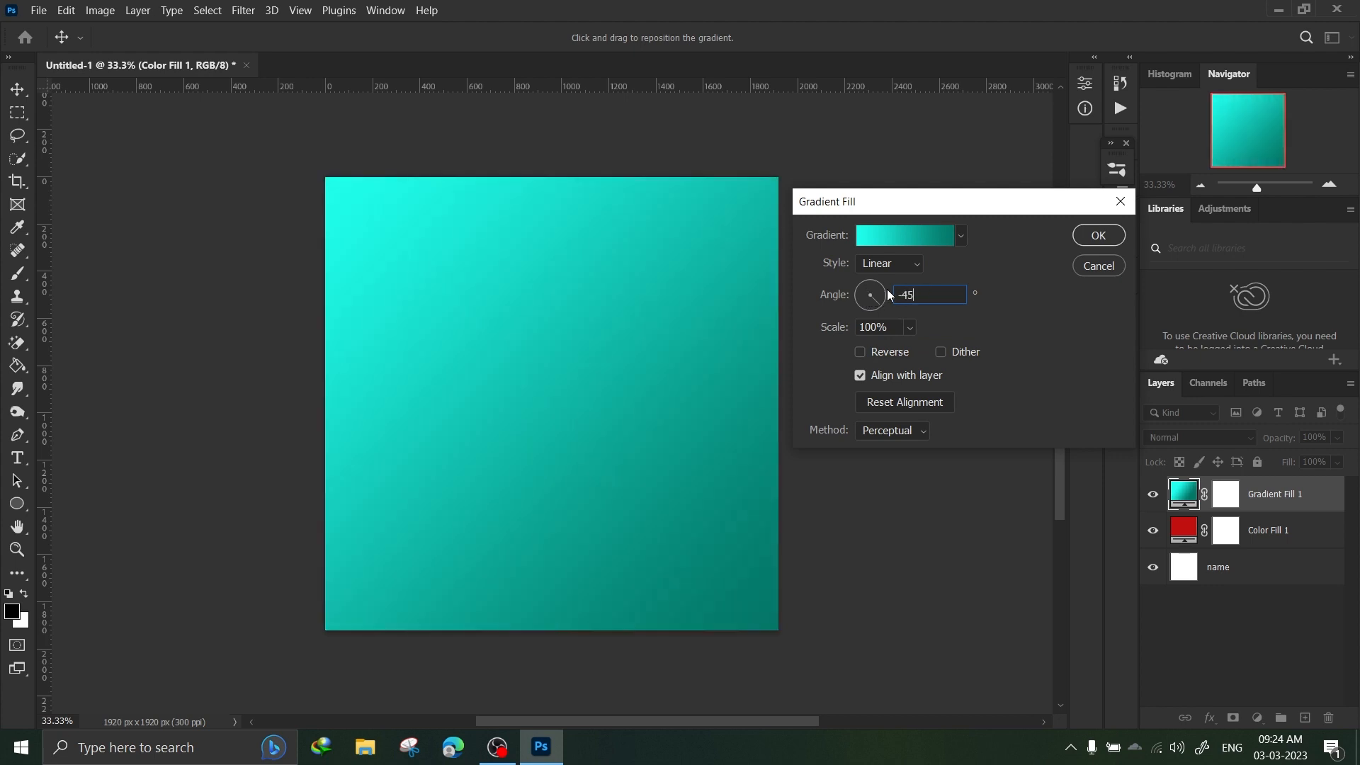
Step: Set the linear gradient's angle to -90 degrees
key("BackSpace")
key("BackSpace")
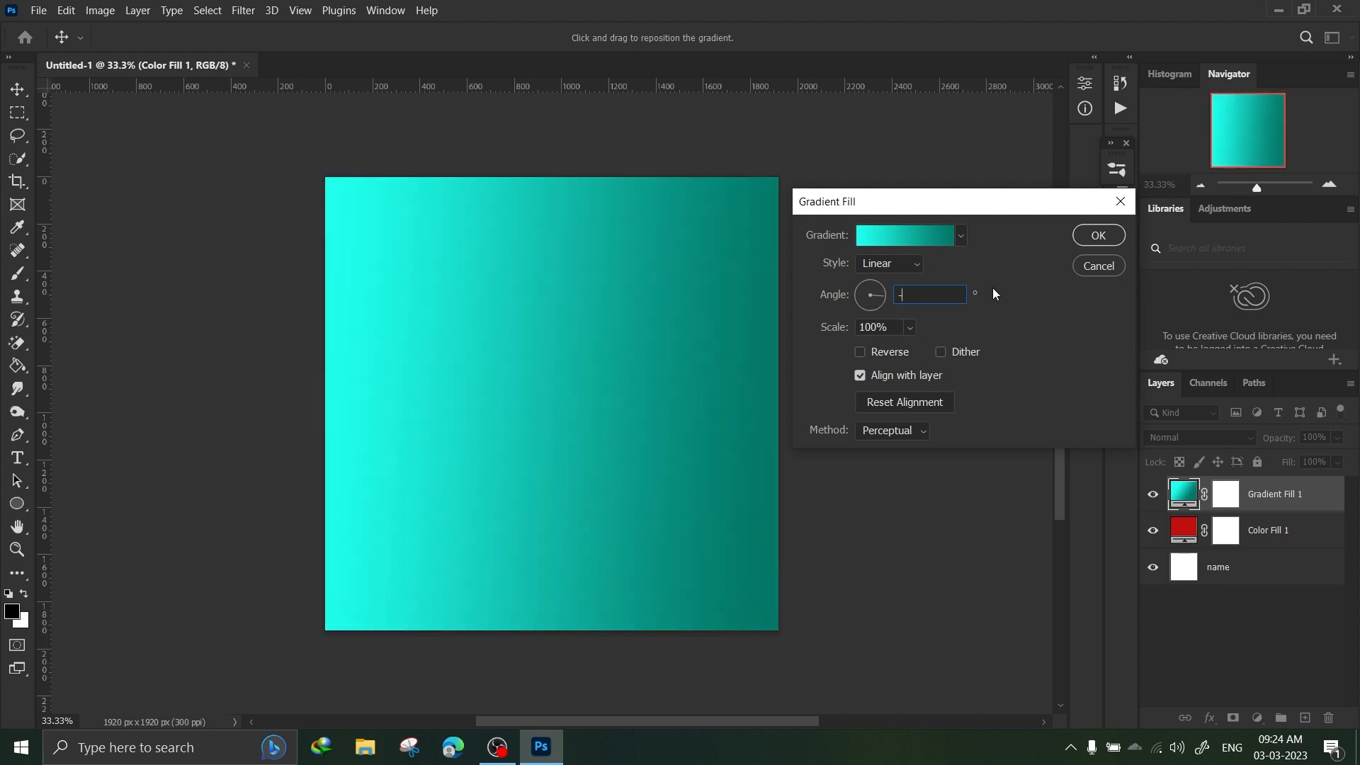
type("90")
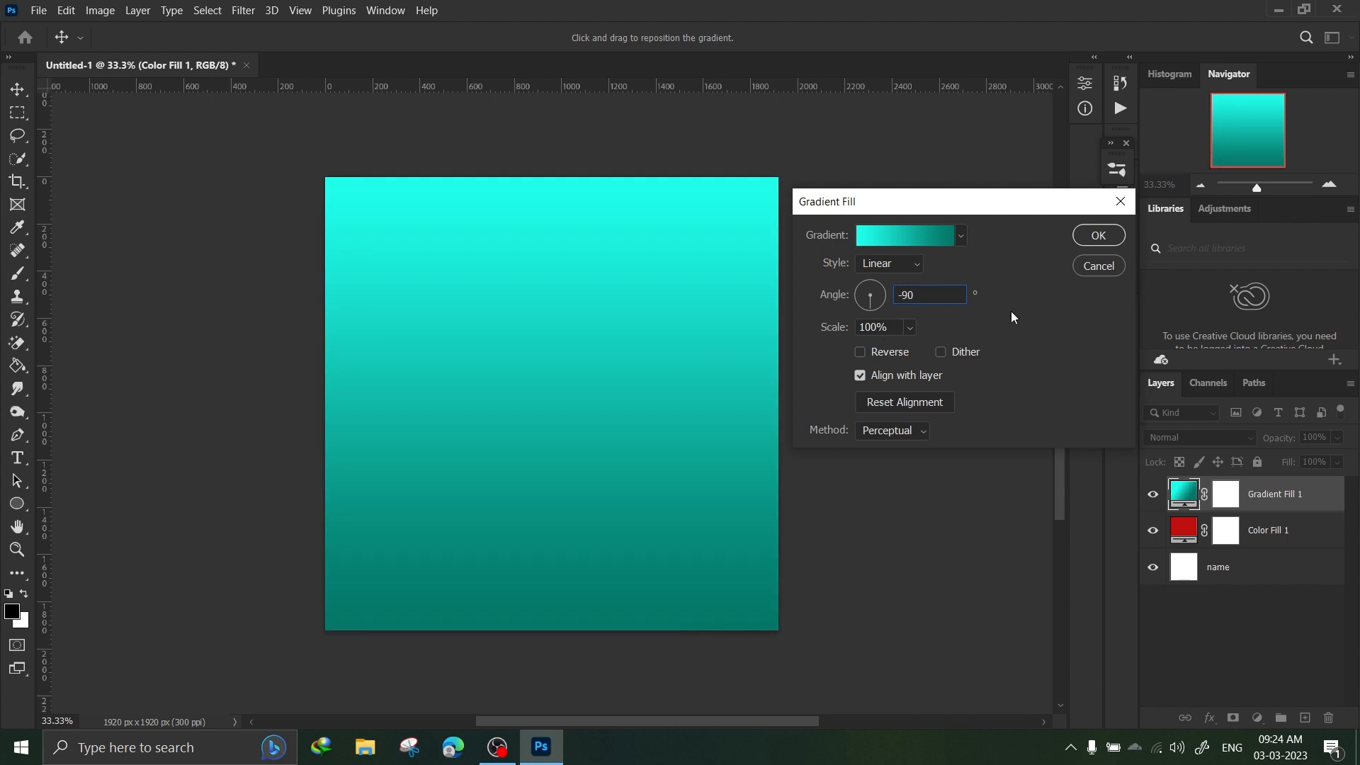
key("ctrl+a")
Step: Try reversing the gradient and restore its direction, and try the Linear and Classic methods before returning to Perceptual
left_click(861, 352)
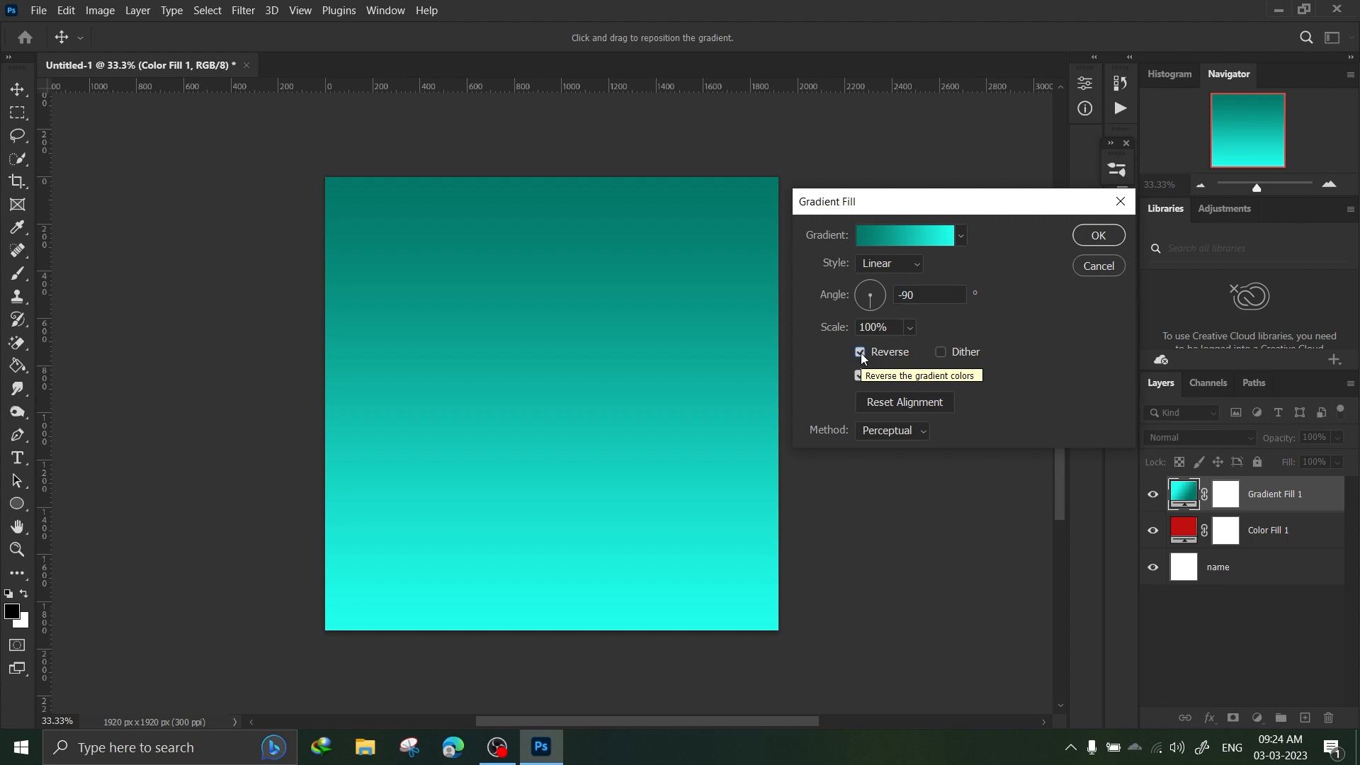
left_click(861, 353)
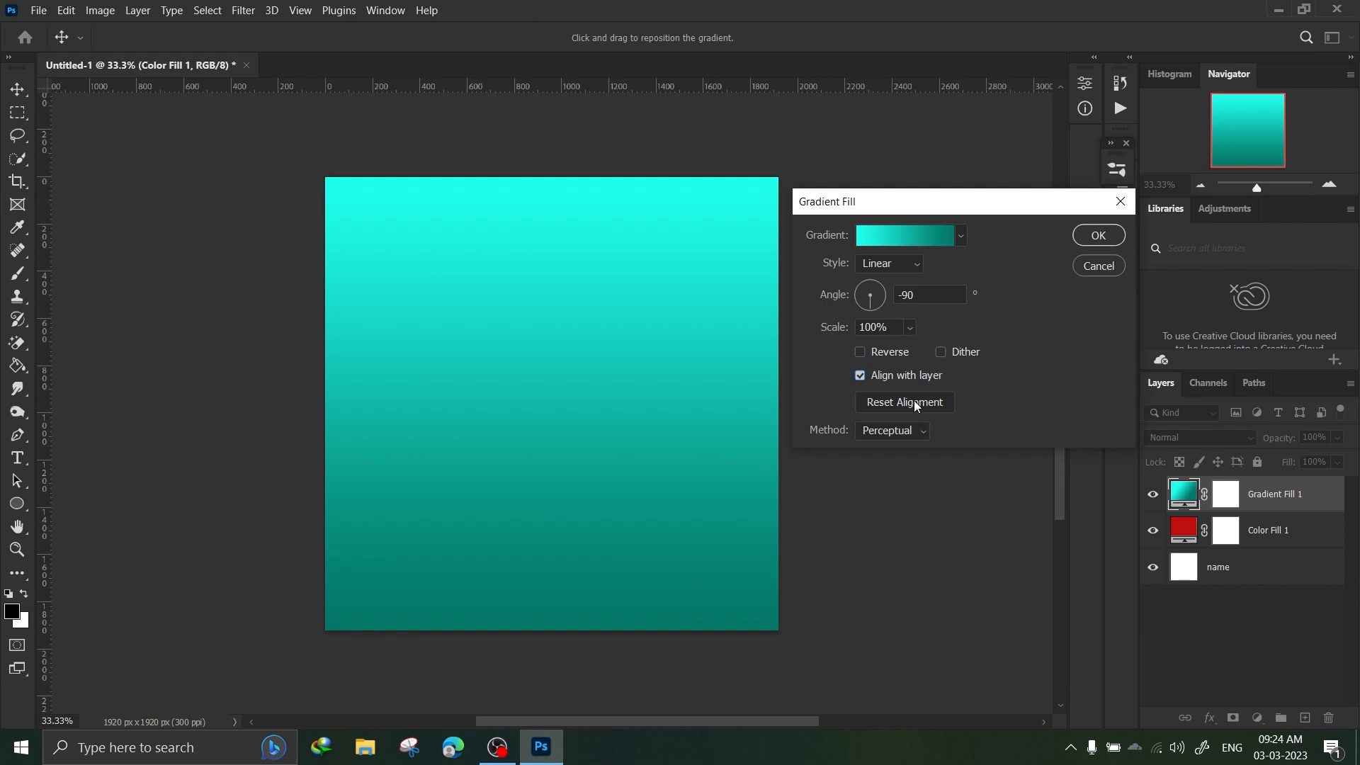
left_click(908, 430)
left_click(900, 459)
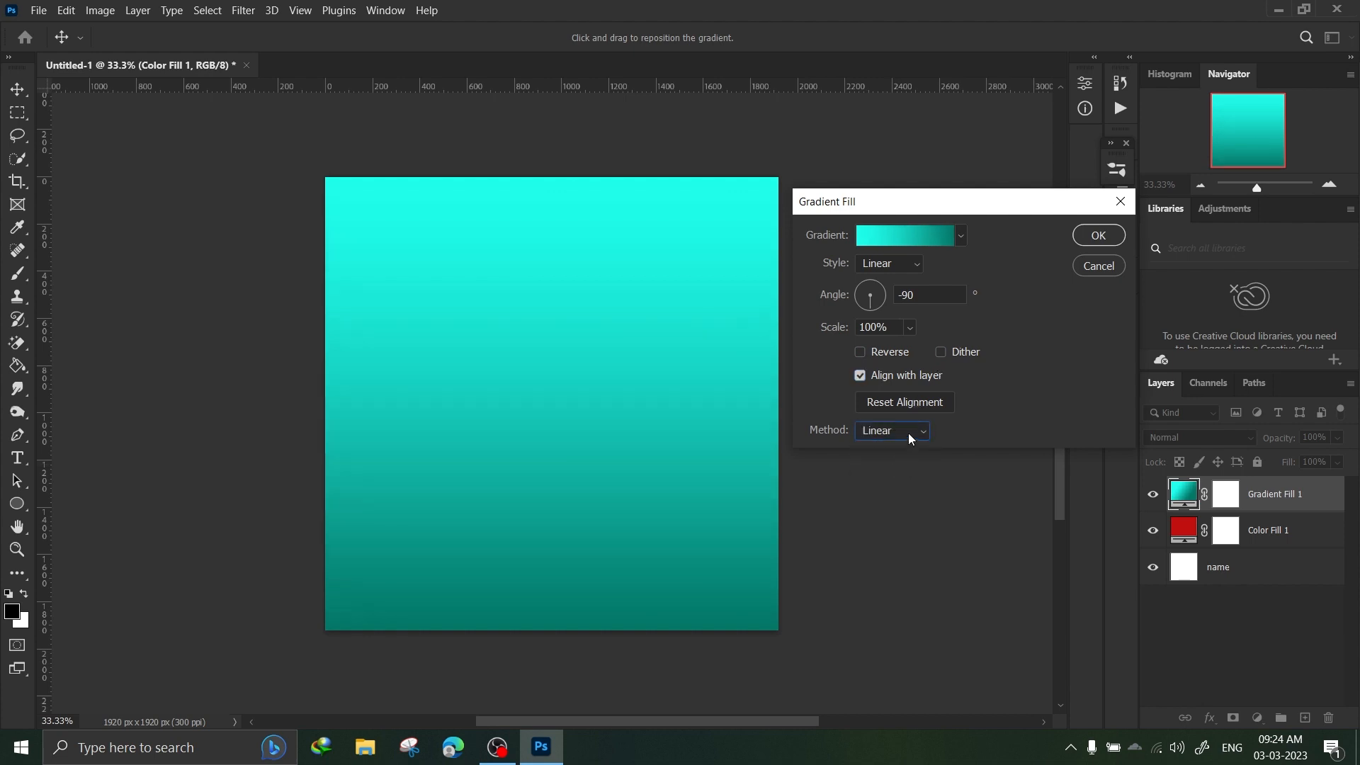
left_click(909, 432)
left_click(882, 480)
left_click(890, 427)
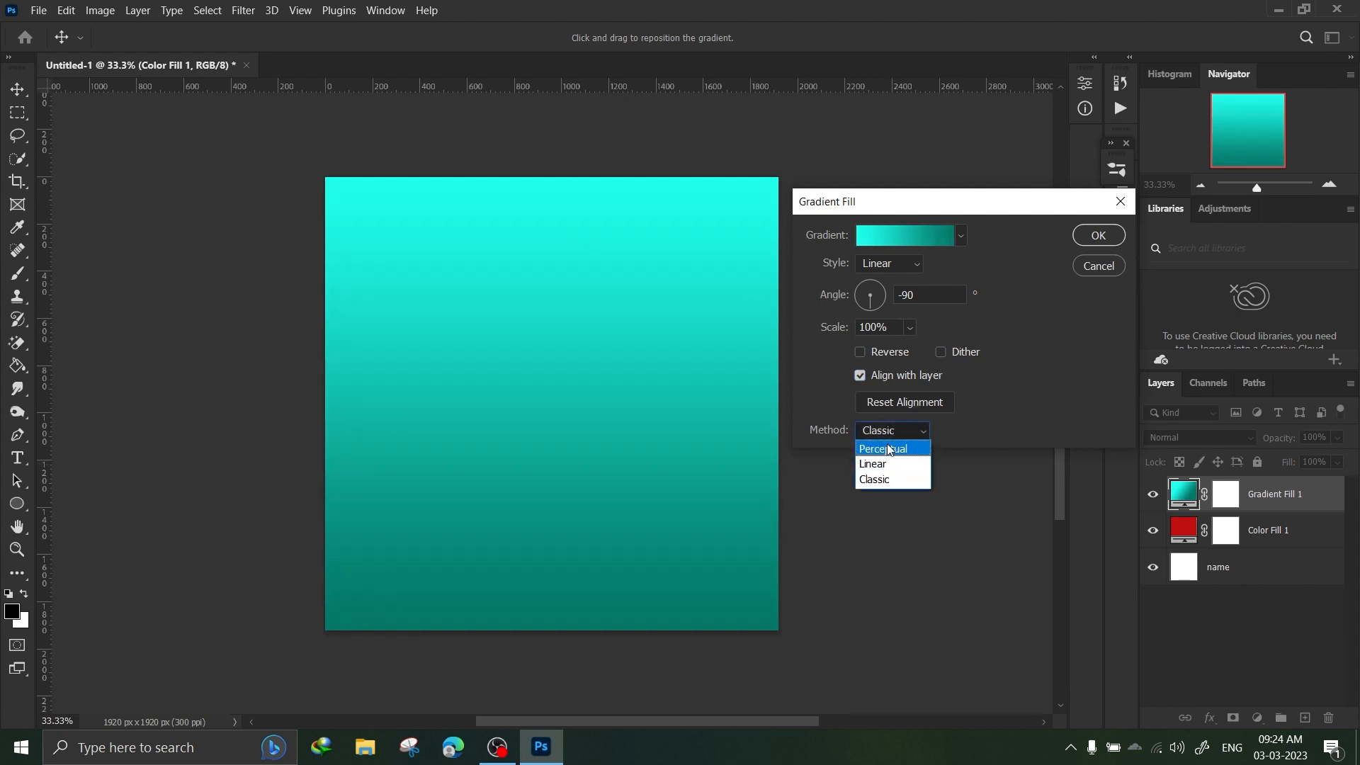
left_click(889, 449)
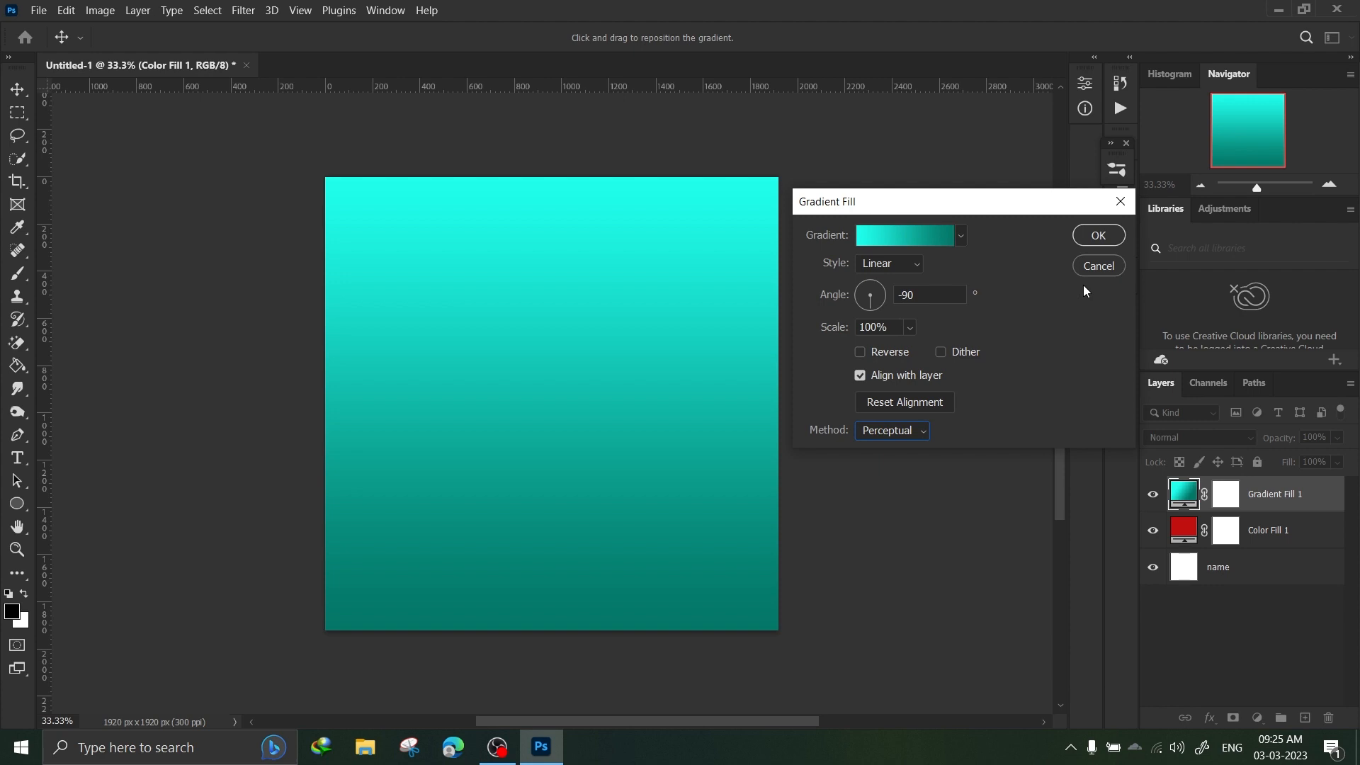
Step: Apply the gradient fill settings, and look over the available fill and adjustment layer types without adding one
left_click(1111, 236)
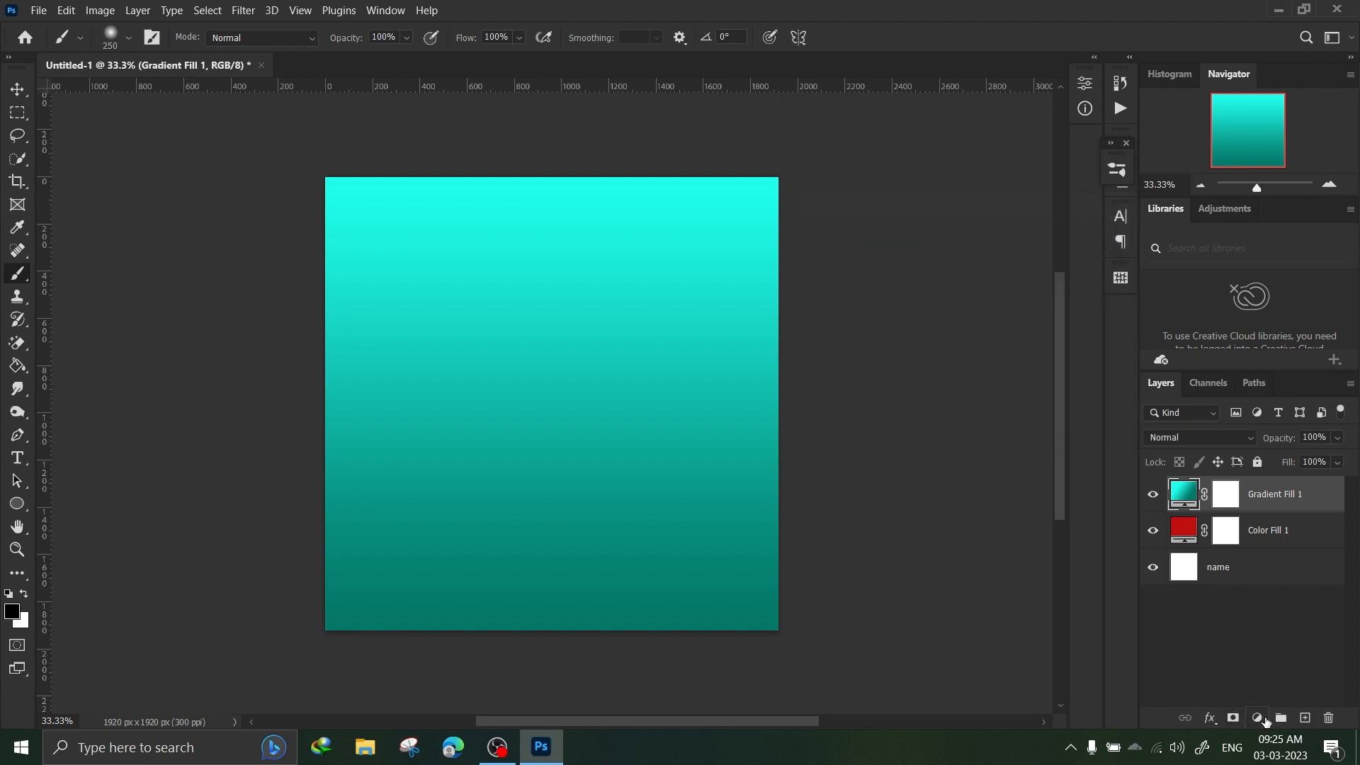
left_click(1258, 719)
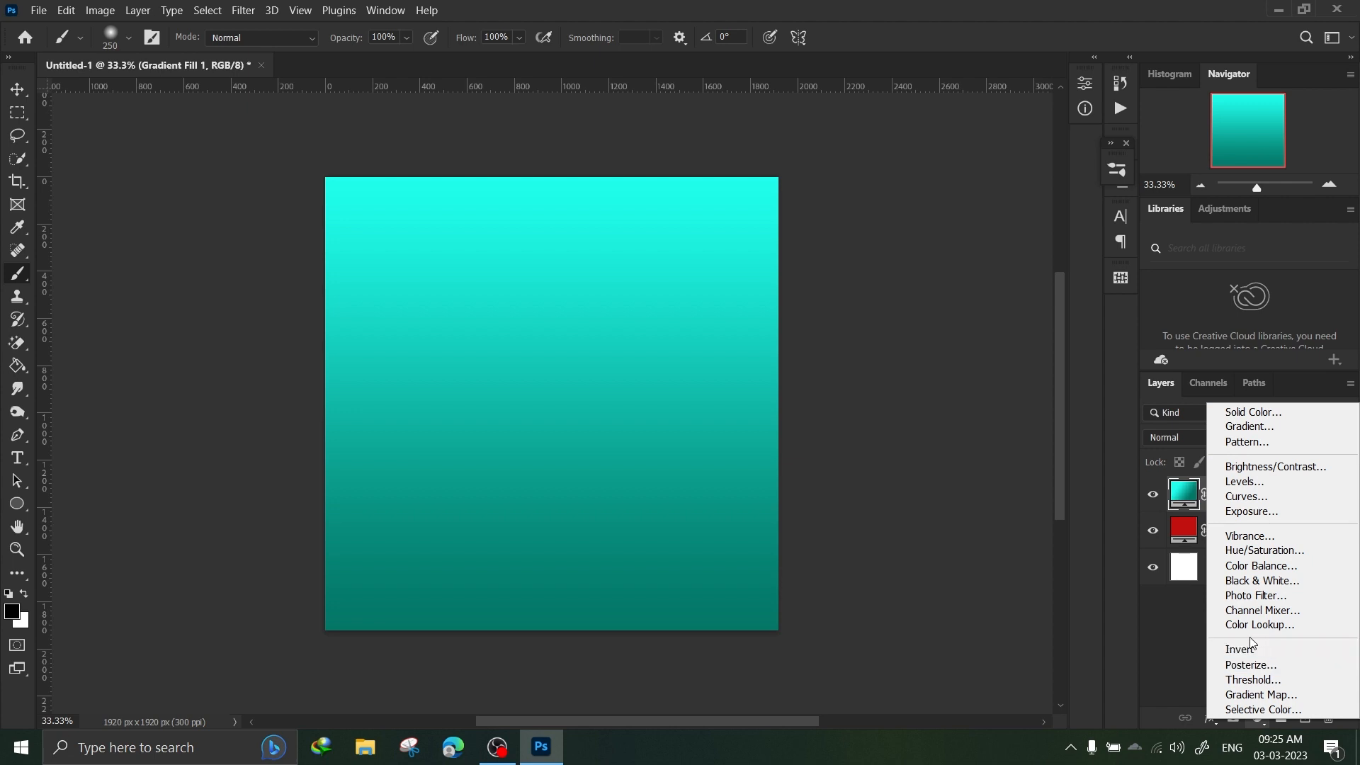
left_click(1147, 683)
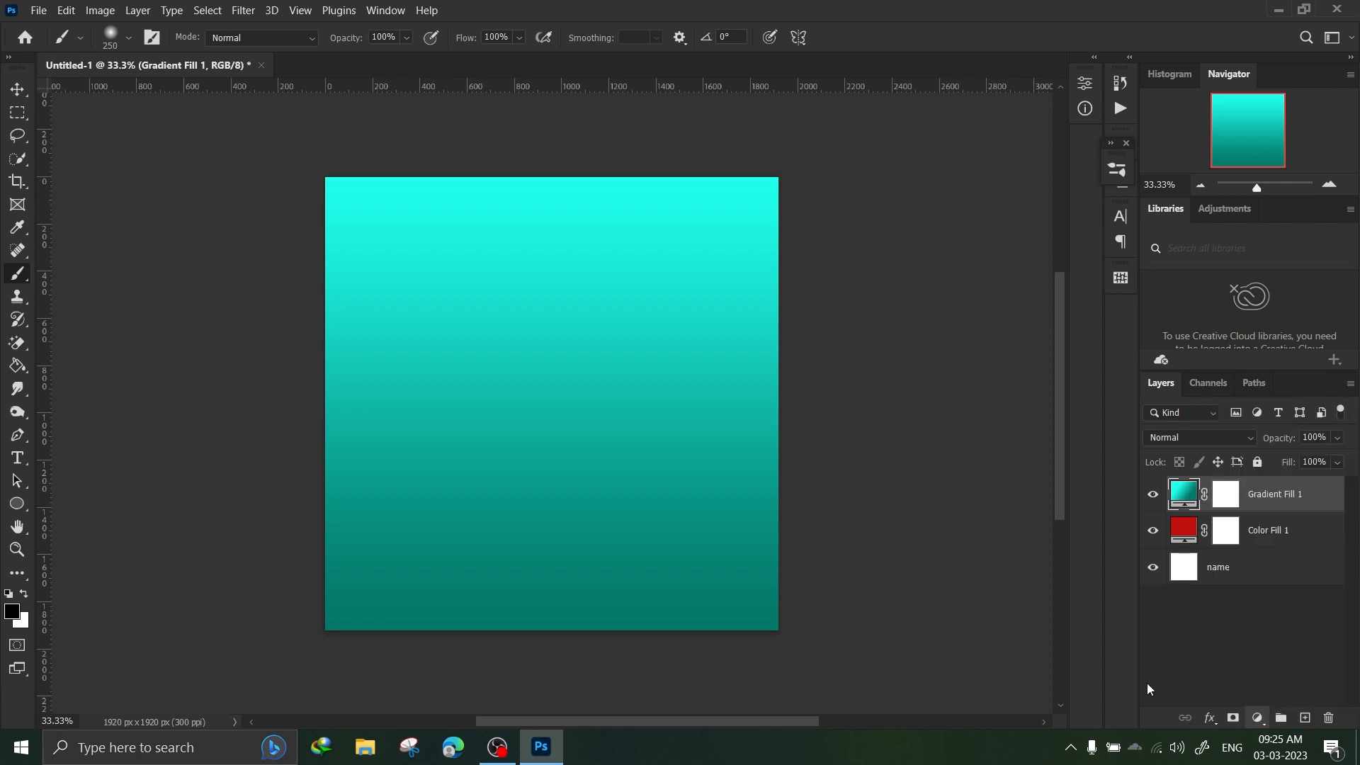
Step: Select the two fill layers together, extend a selection over all three layers, and clear the selection
left_click(1269, 536)
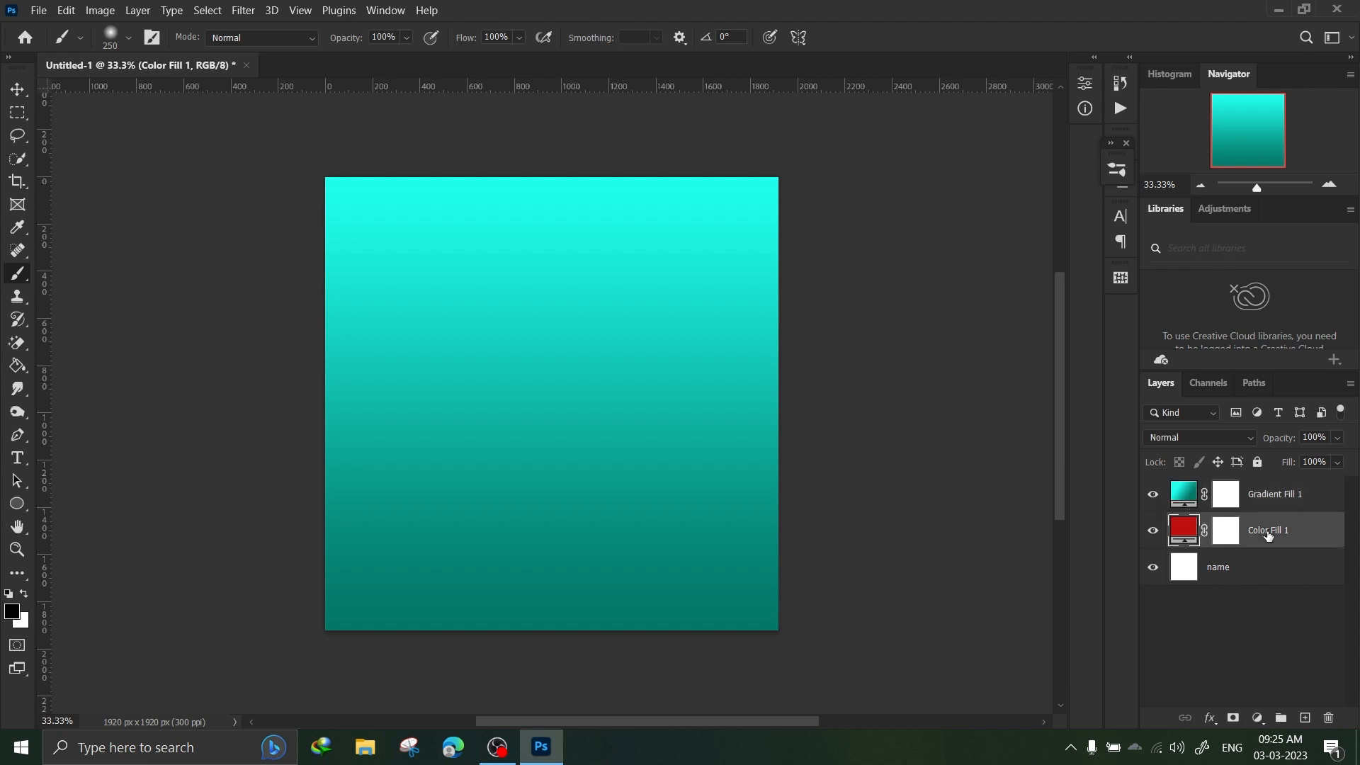
left_click(1275, 498, "shift")
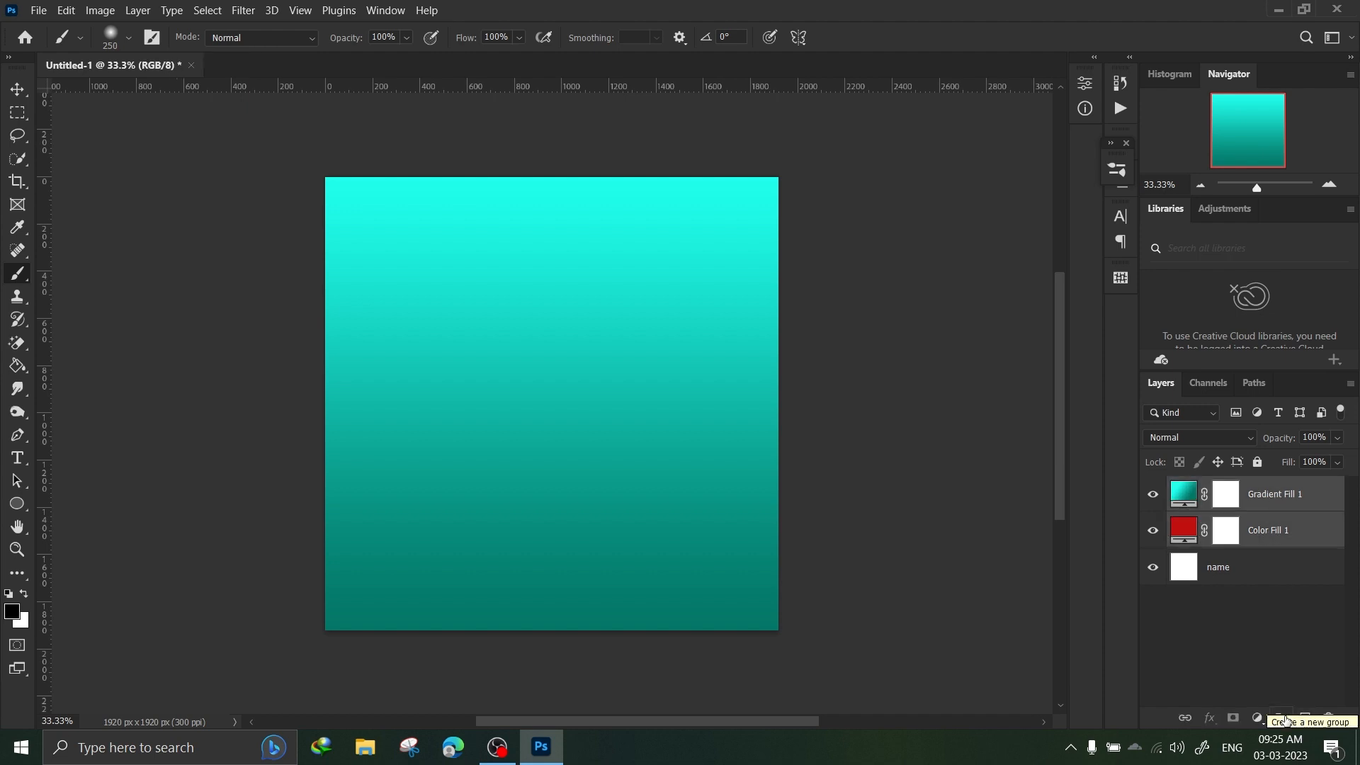
left_click(1271, 505)
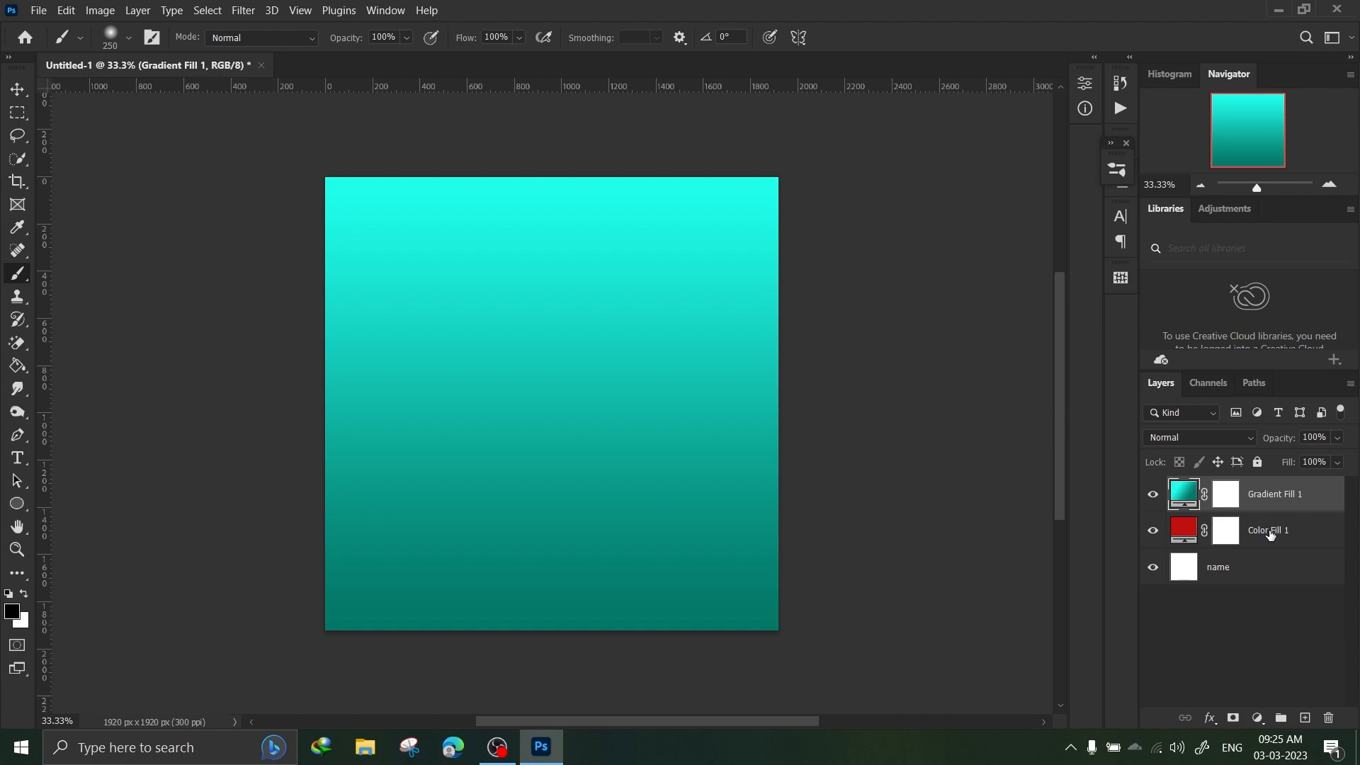
left_click(1271, 568, "shift")
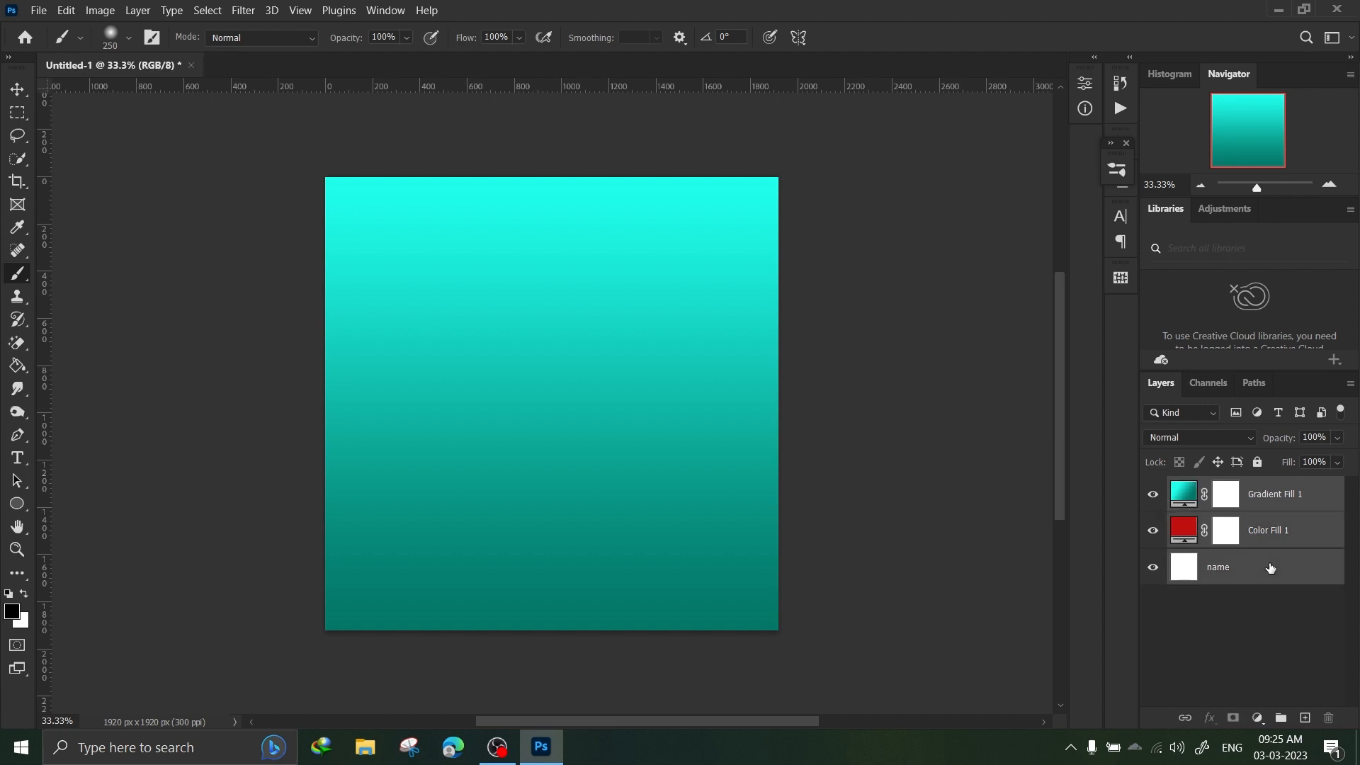
left_click(1283, 597)
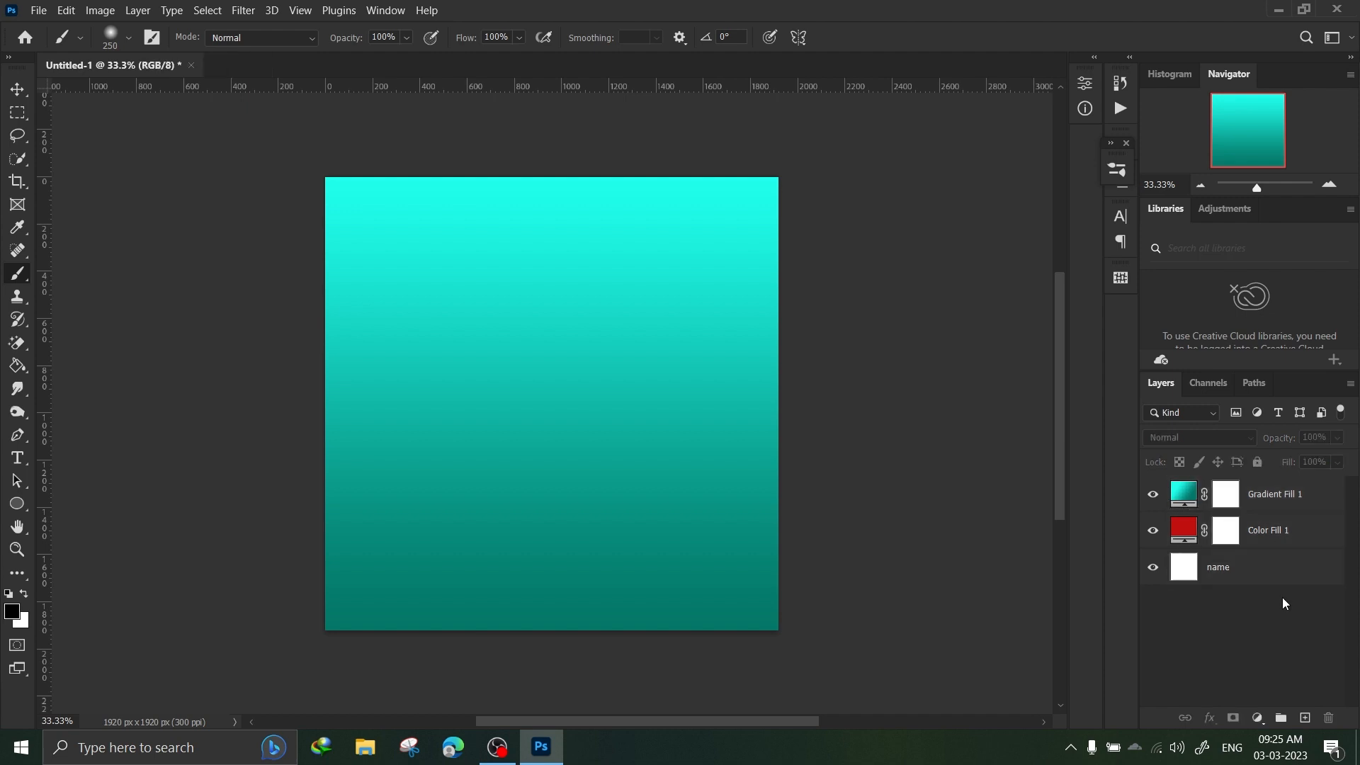
Step: Select the Color Fill 1 and Gradient Fill 1 layers and put them in a new layer group
left_click(1273, 543)
left_click(1262, 504, "shift")
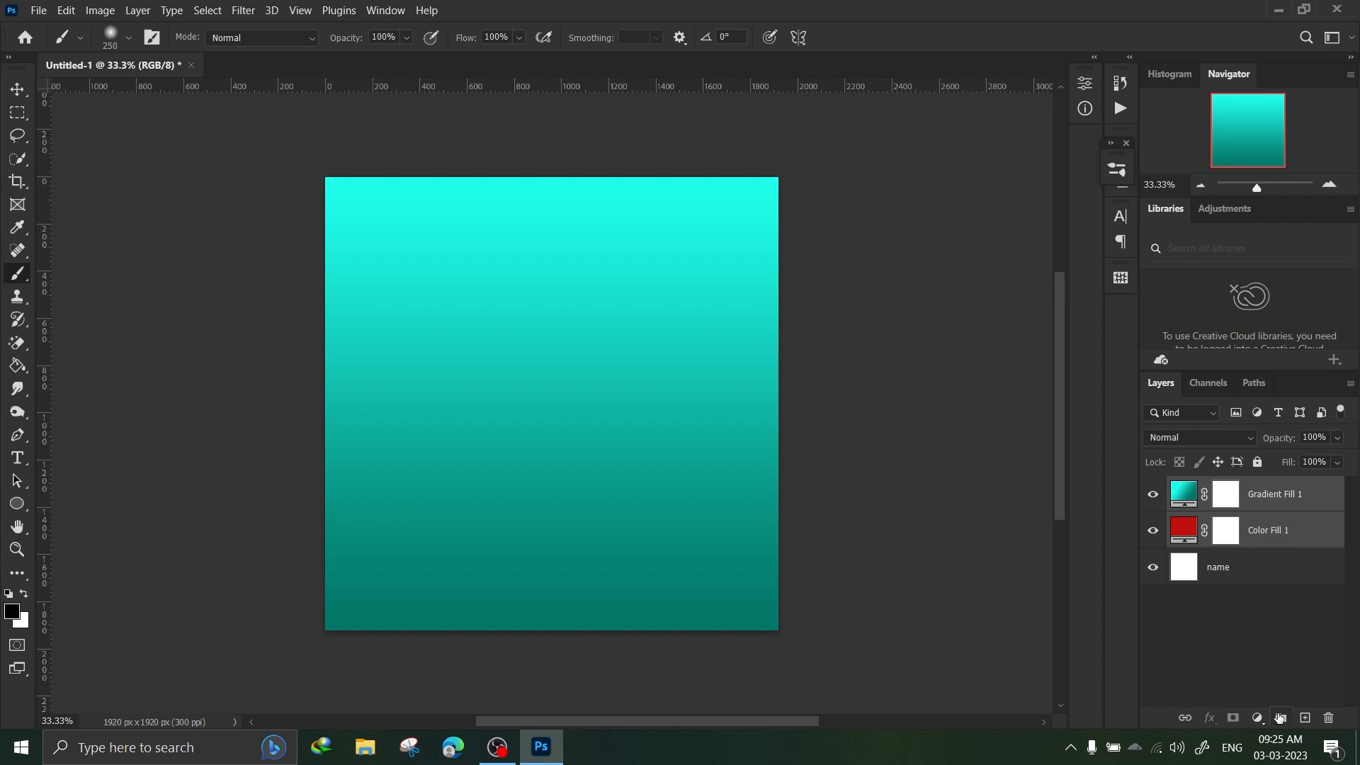
left_click(1281, 718)
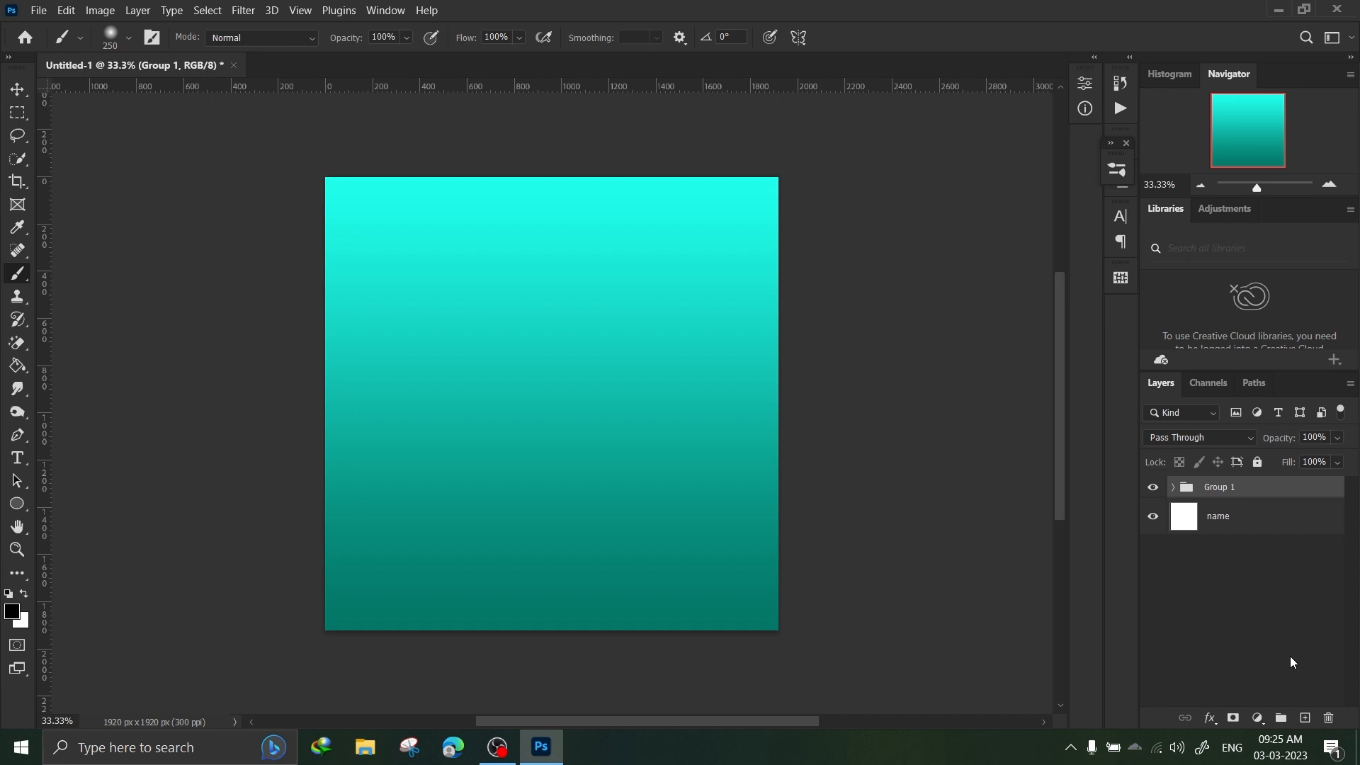
key("ctrl+z")
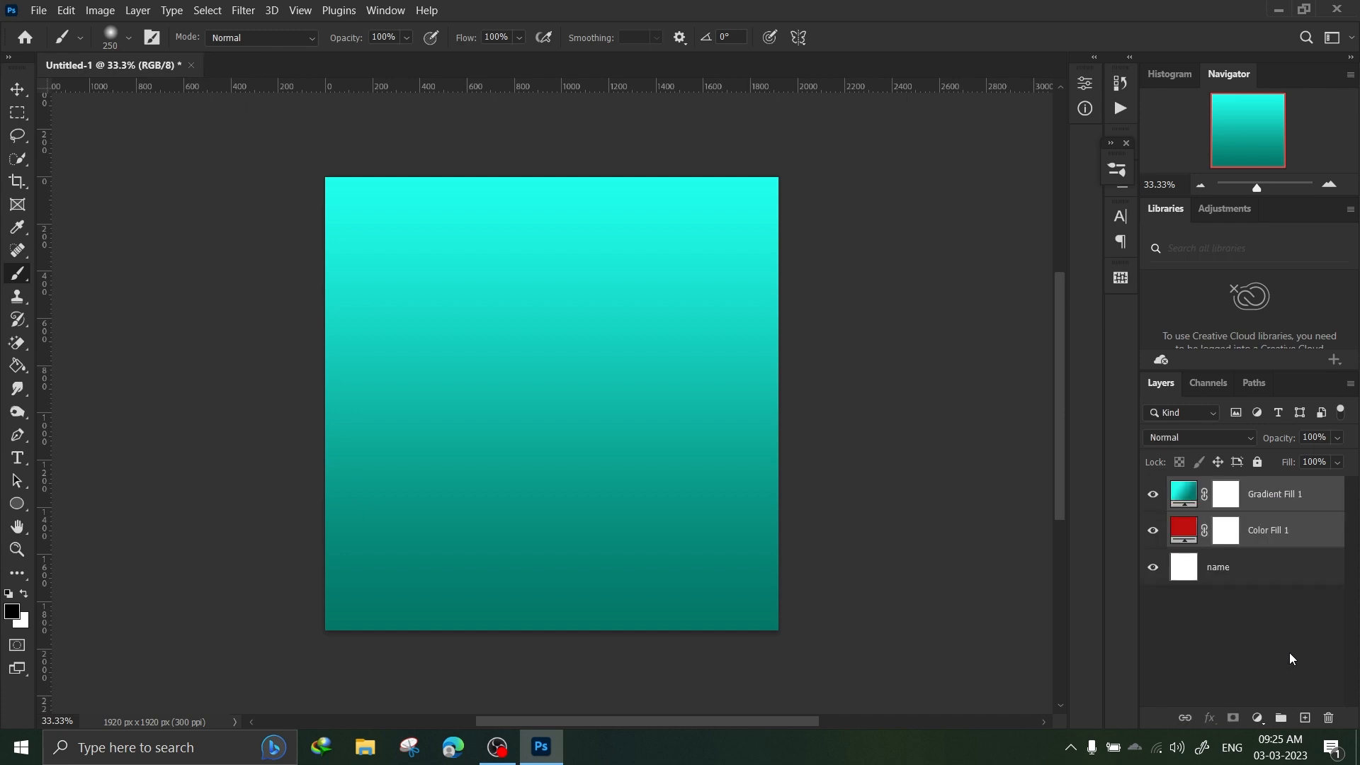
left_click(1282, 718)
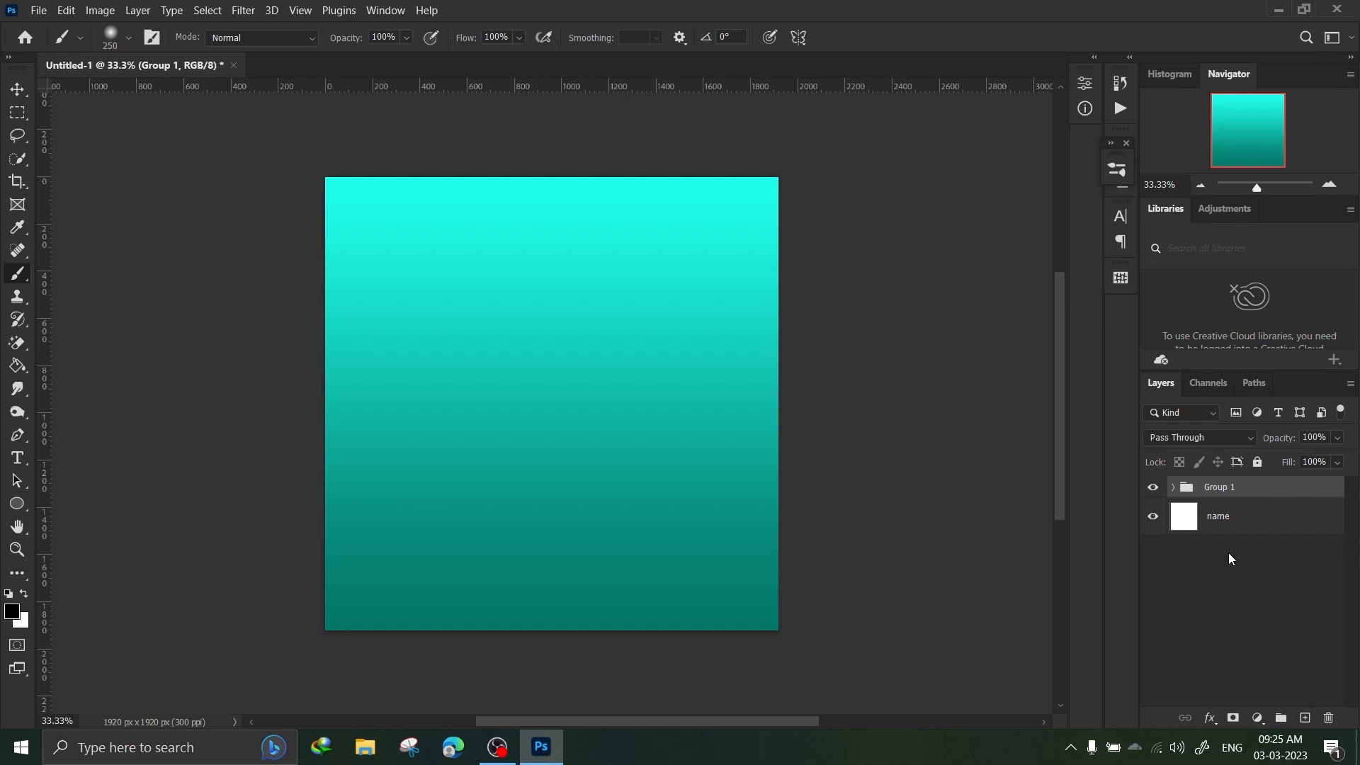
Step: Rename the new layer group as Color and deselect it
double_click(1223, 488)
key("BackSpace")
type("Color")
left_click(1246, 563)
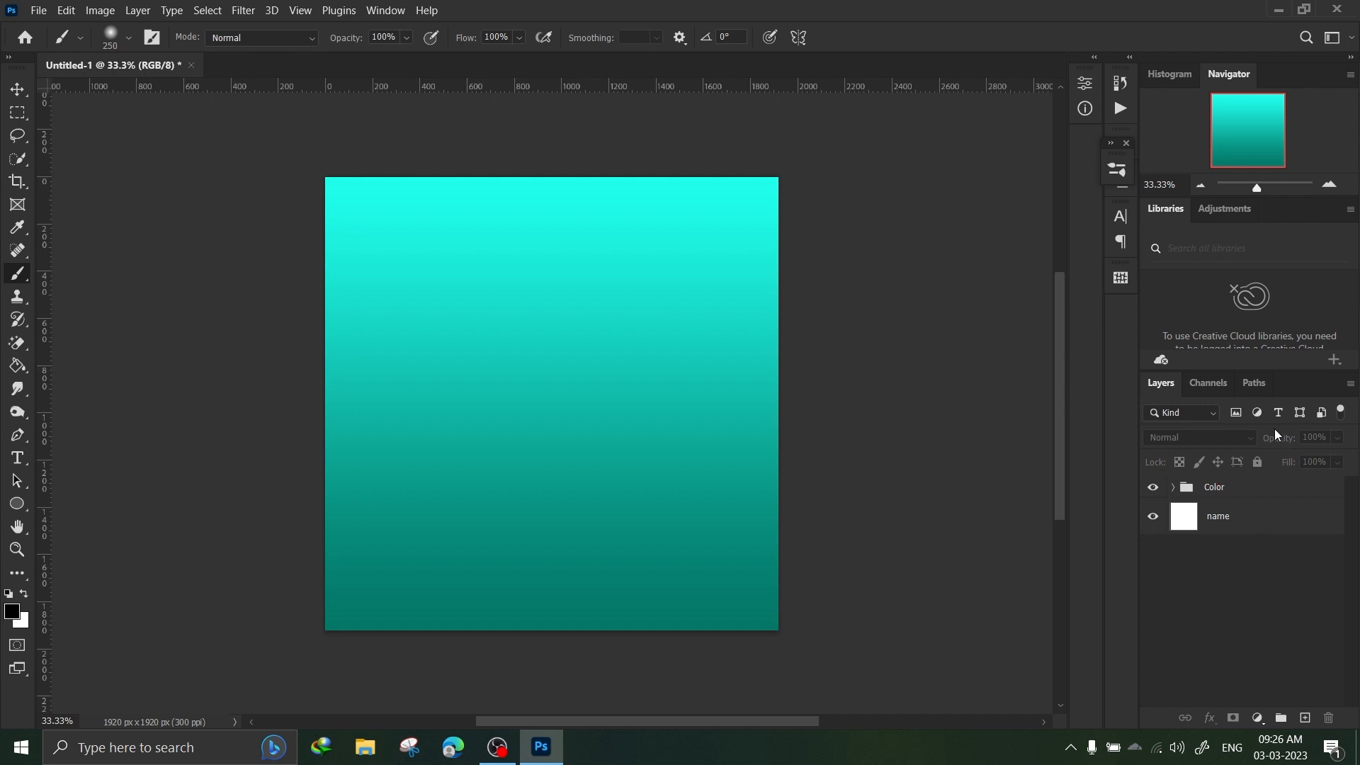
Step: Filter the layer list to adjustment layers, include pixel layers as well, and clear the filter
left_click(1260, 416)
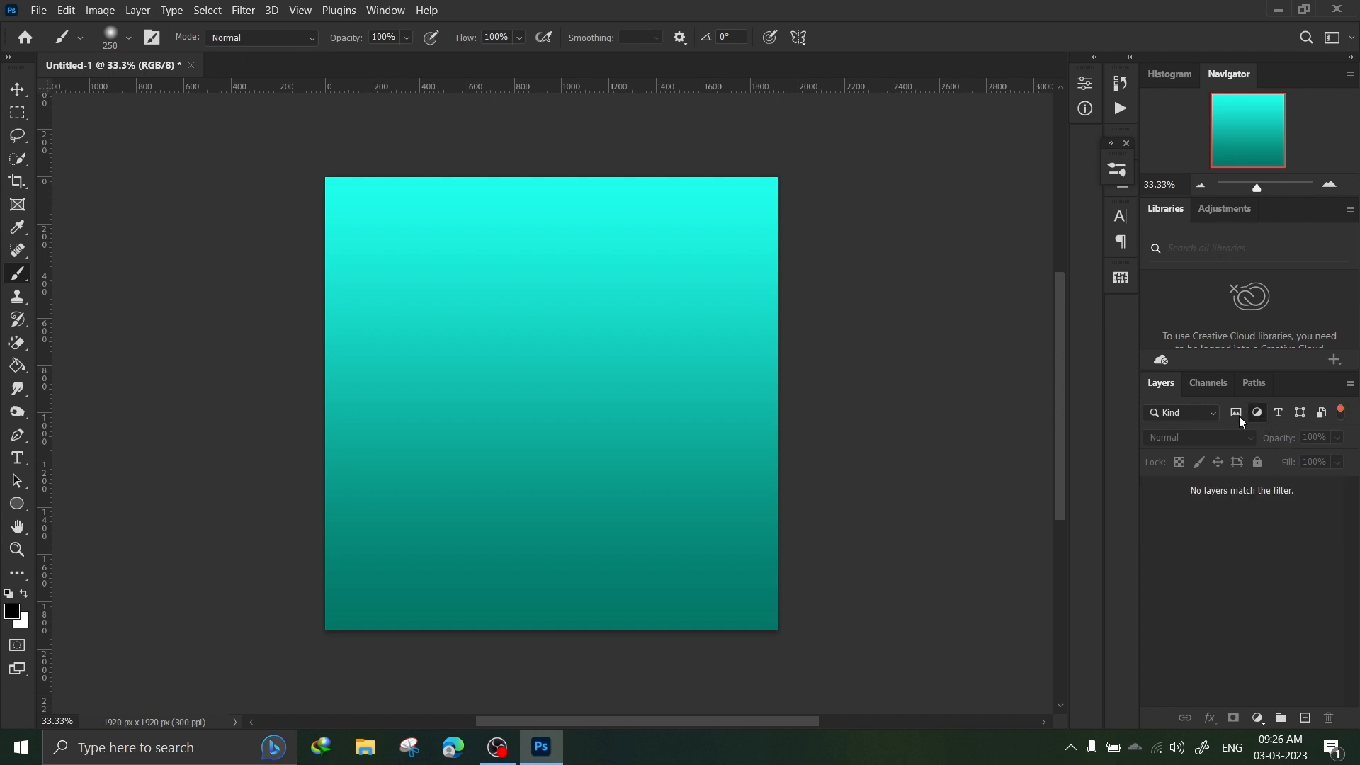
left_click(1235, 413)
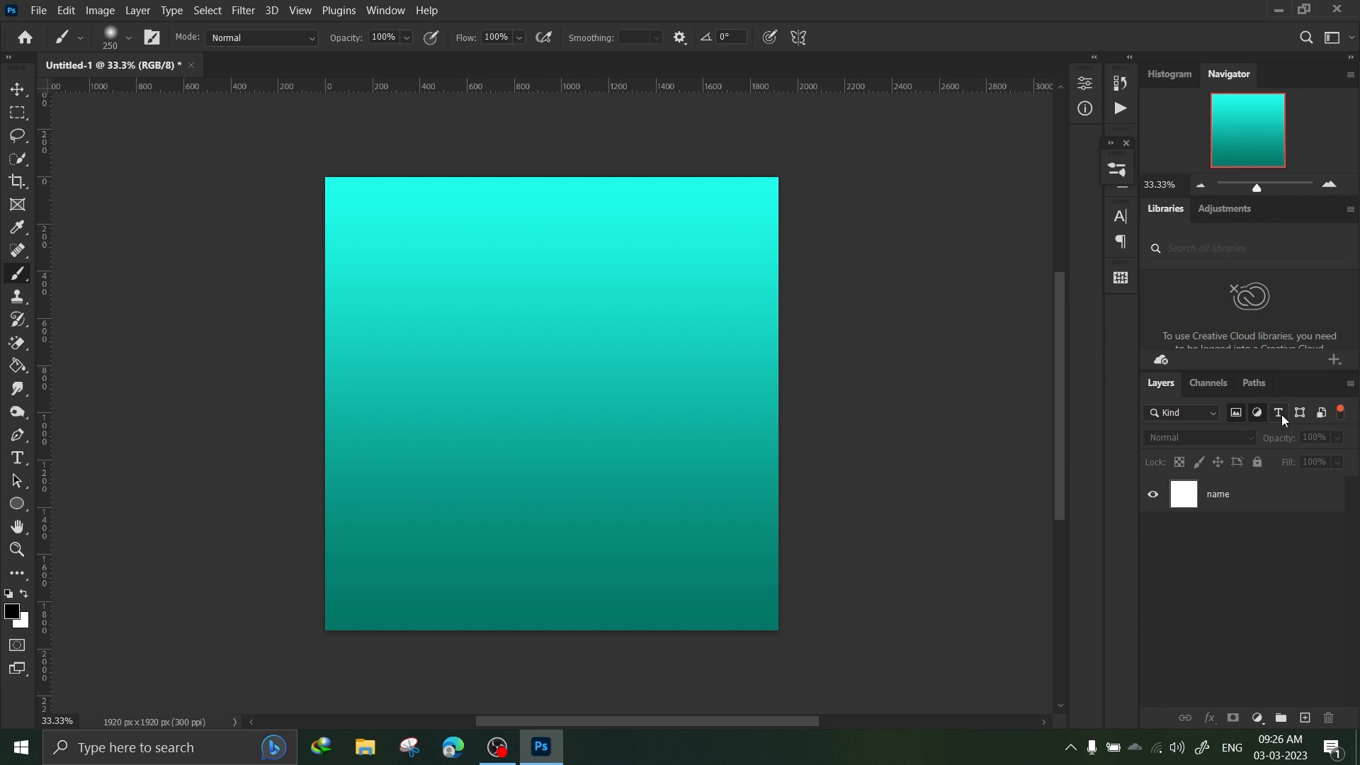
left_click(1247, 415)
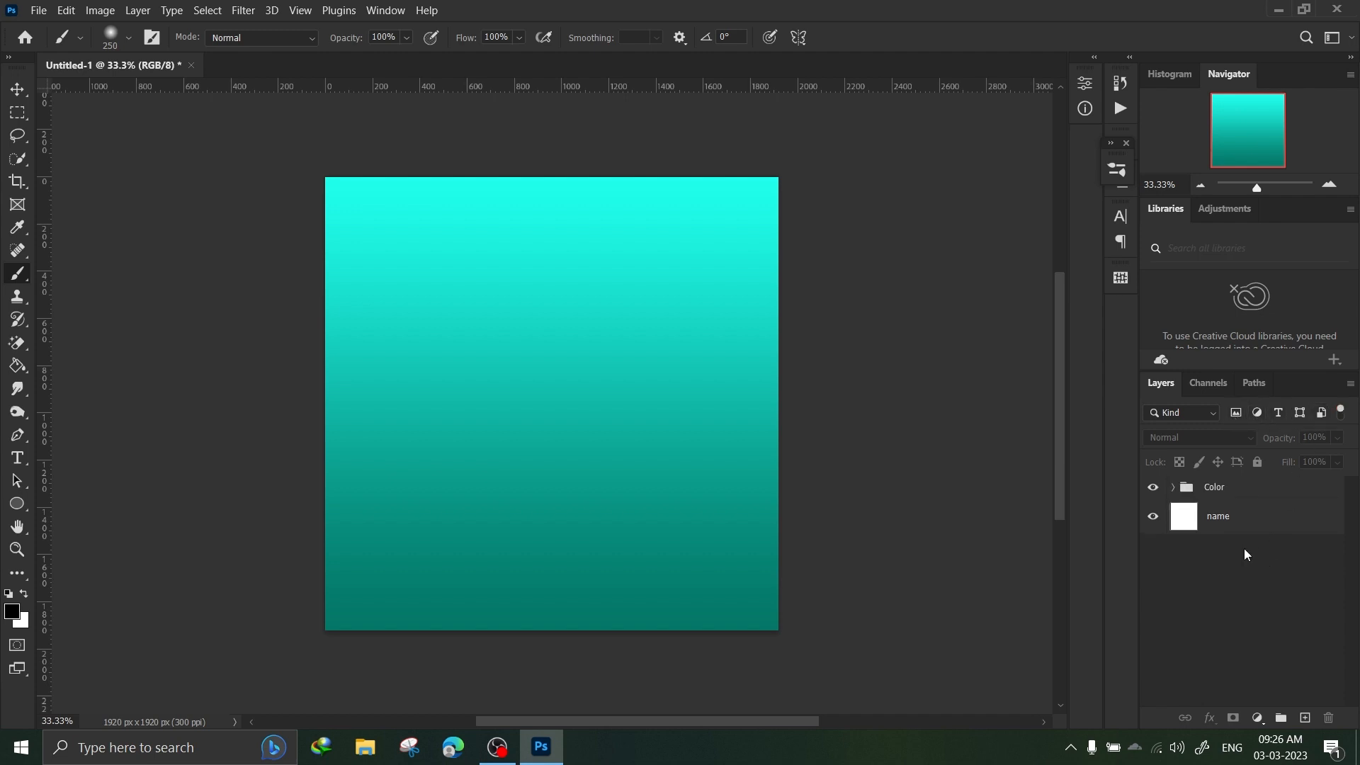
left_click(1342, 416)
left_click(1342, 415)
Step: Switch the layer filter type to Effect, return it to Kind, and look over the other filter types
left_click(1217, 414)
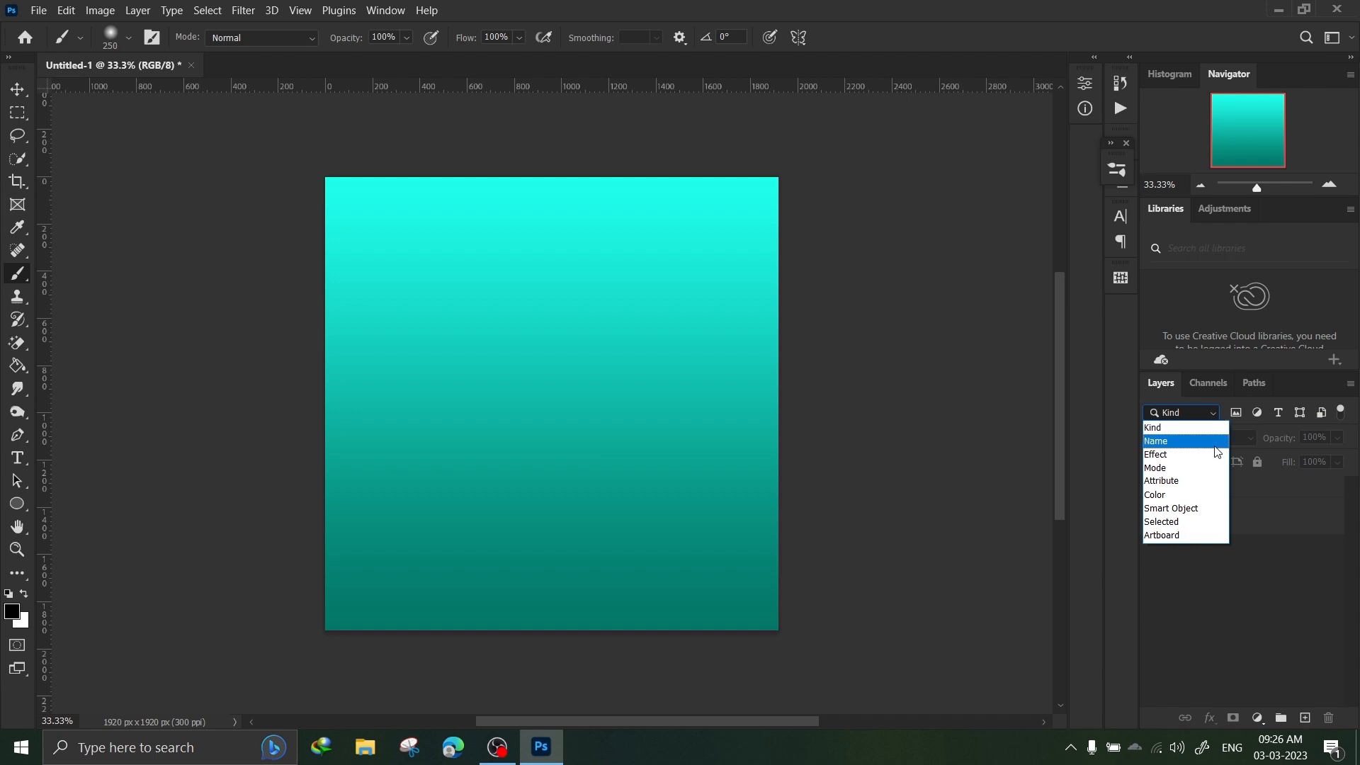
left_click(1215, 456)
left_click(1214, 418)
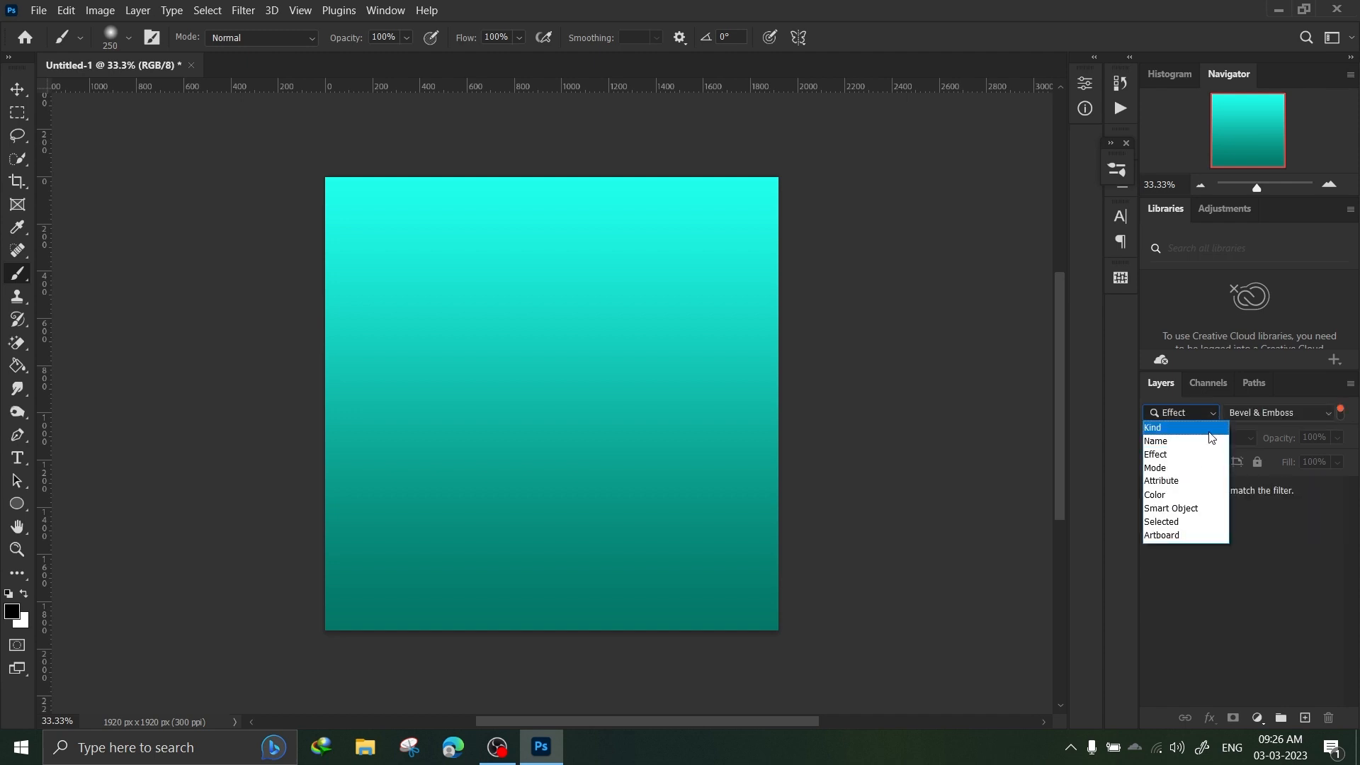
left_click(1210, 428)
left_click(1210, 417)
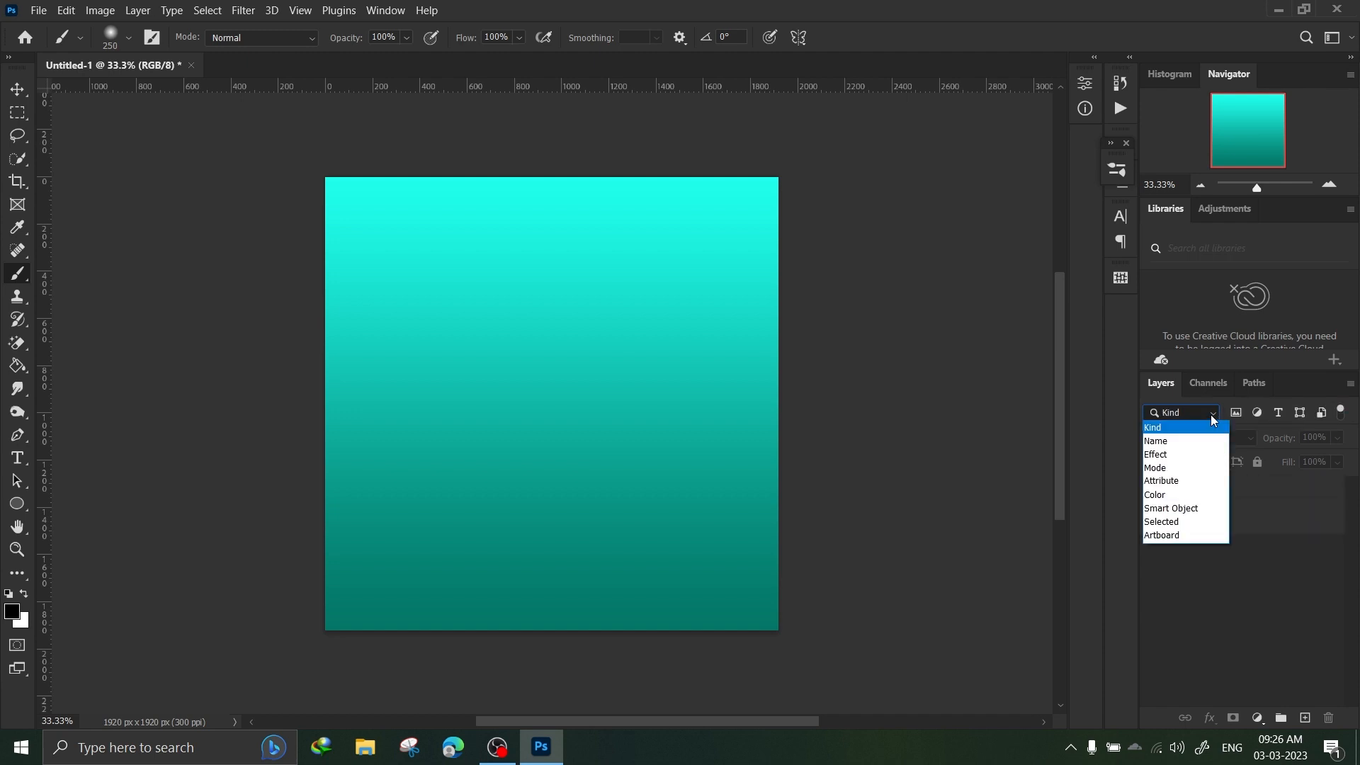
left_click(1211, 415)
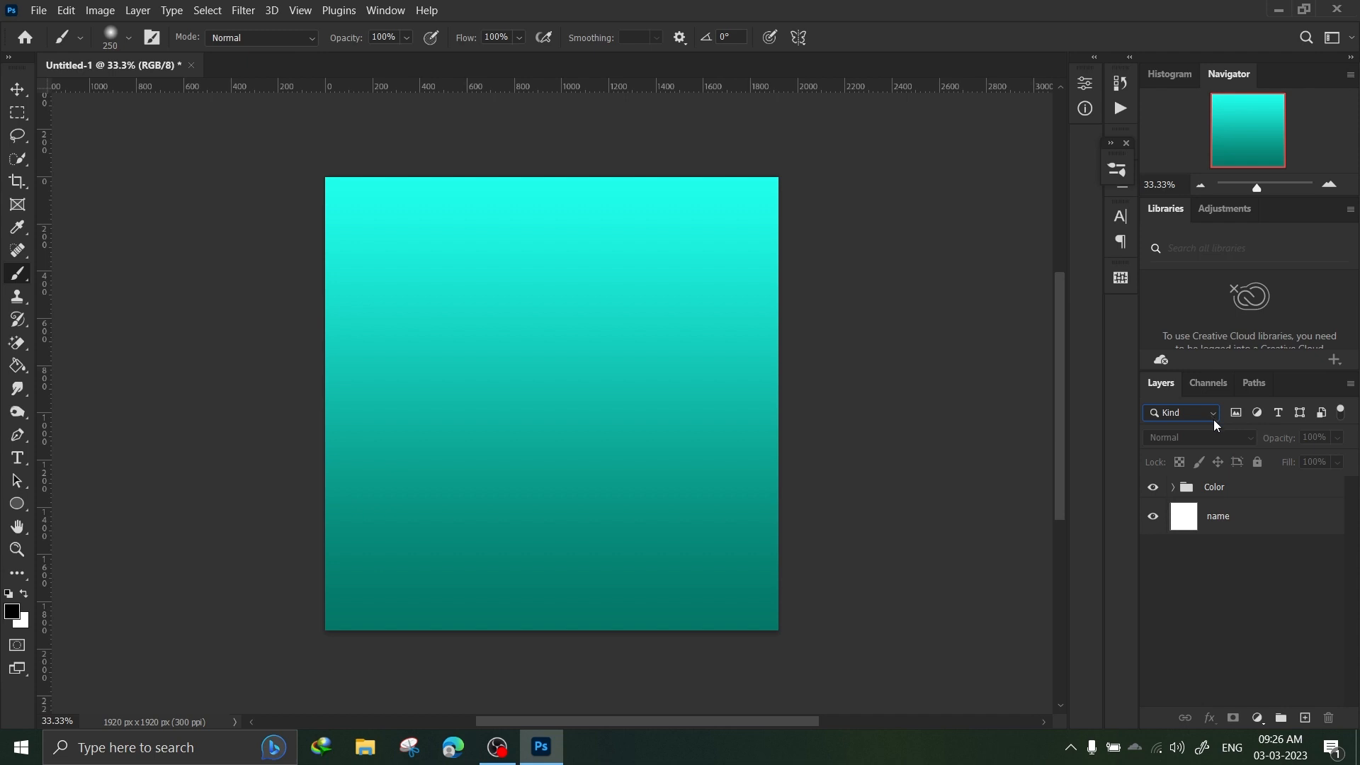
Step: Filter the layer list by the Bevel & Emboss effect and restore the filter type to Kind
left_click(1213, 411)
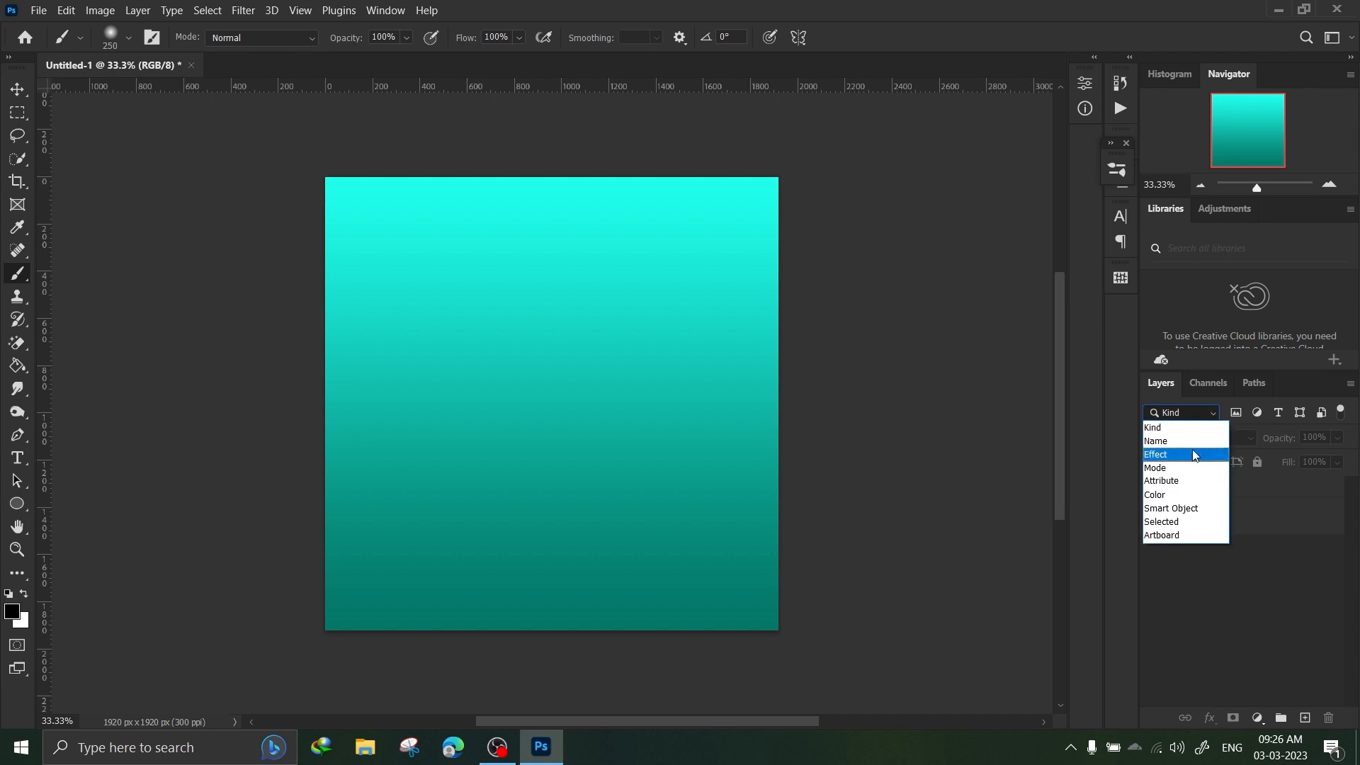
left_click(1193, 450)
left_click(1329, 414)
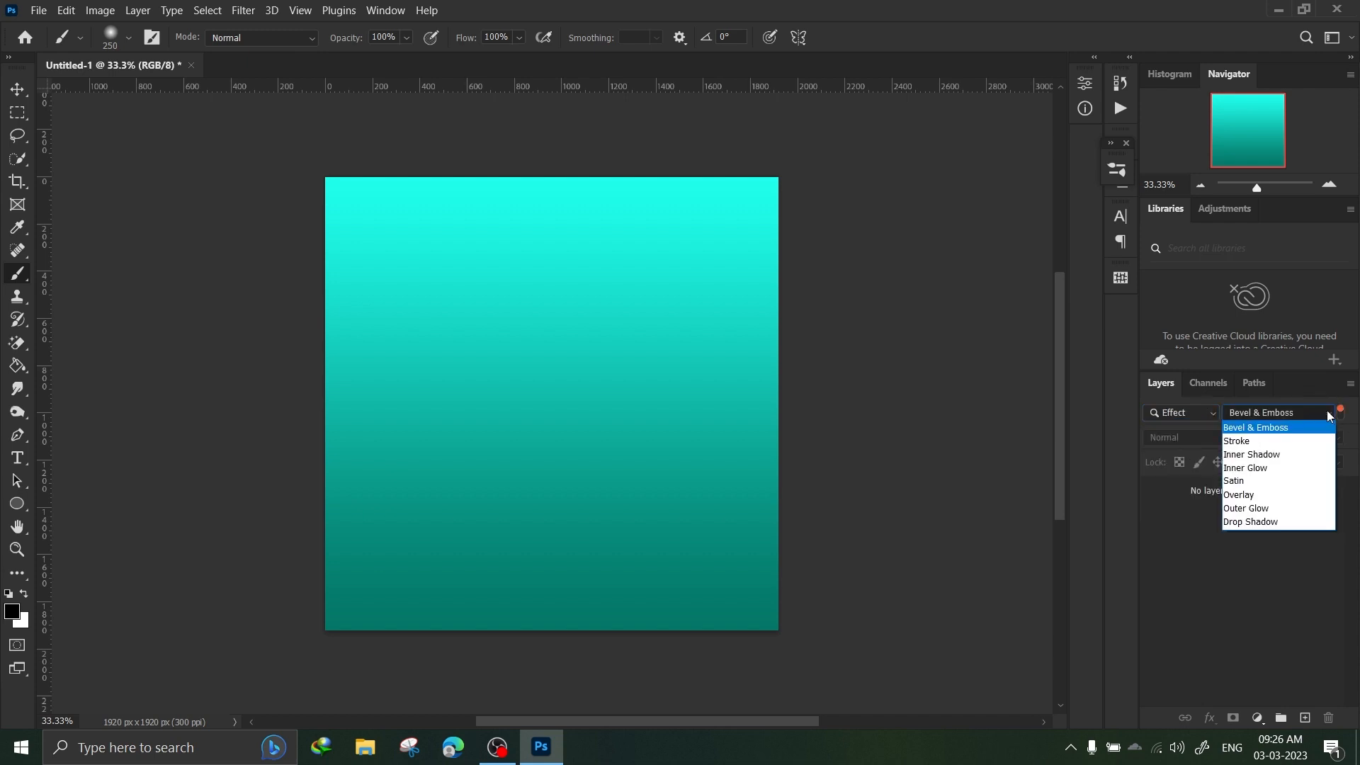
left_click(1299, 427)
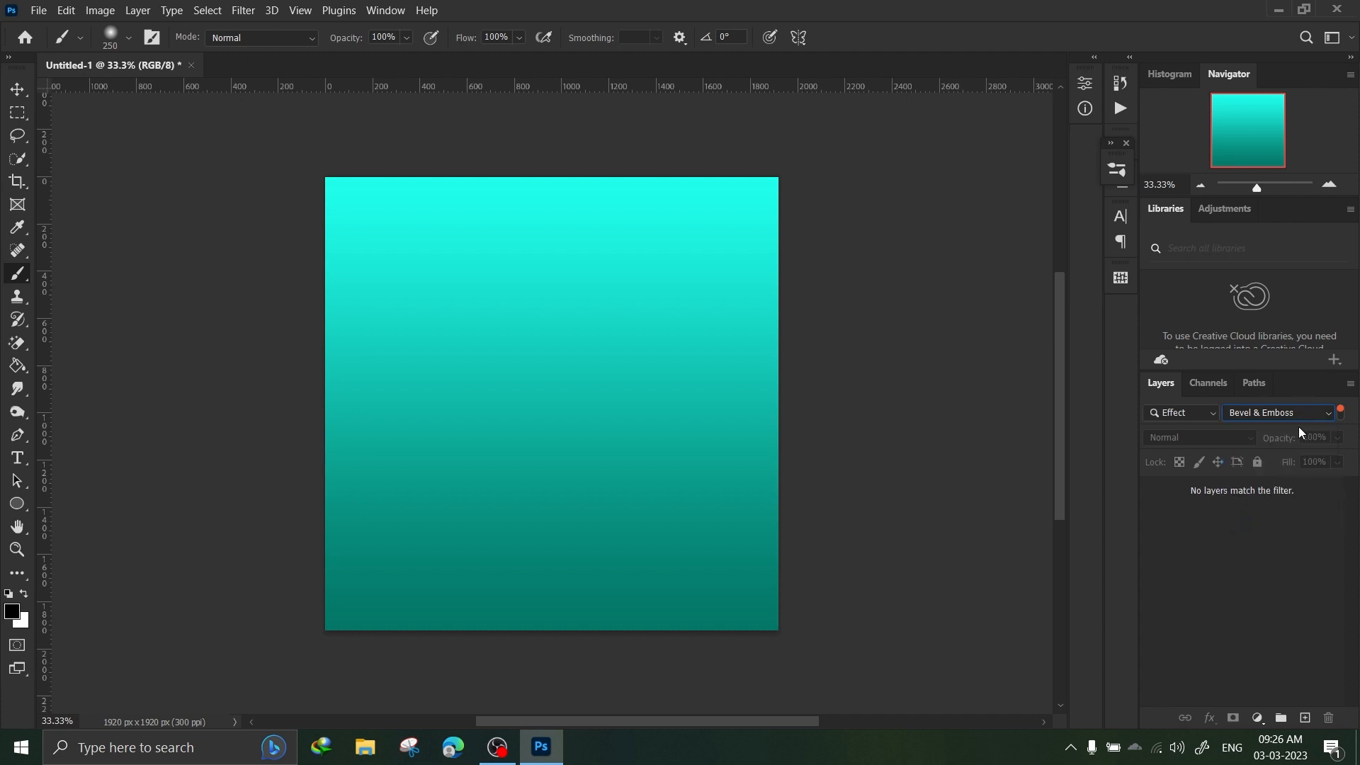
left_click(1194, 413)
left_click(1197, 428)
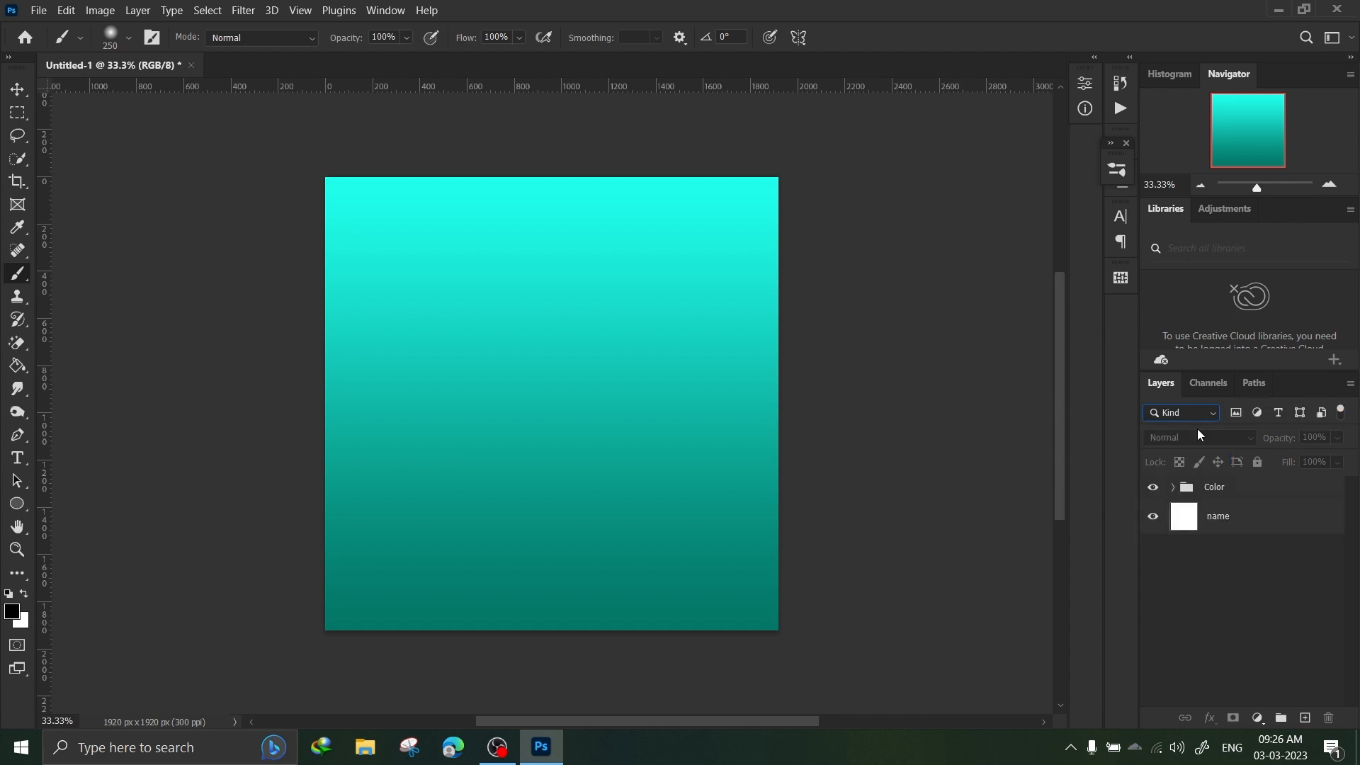
Step: Select the Color group and look over the commands available for it without applying one
left_click(1216, 492)
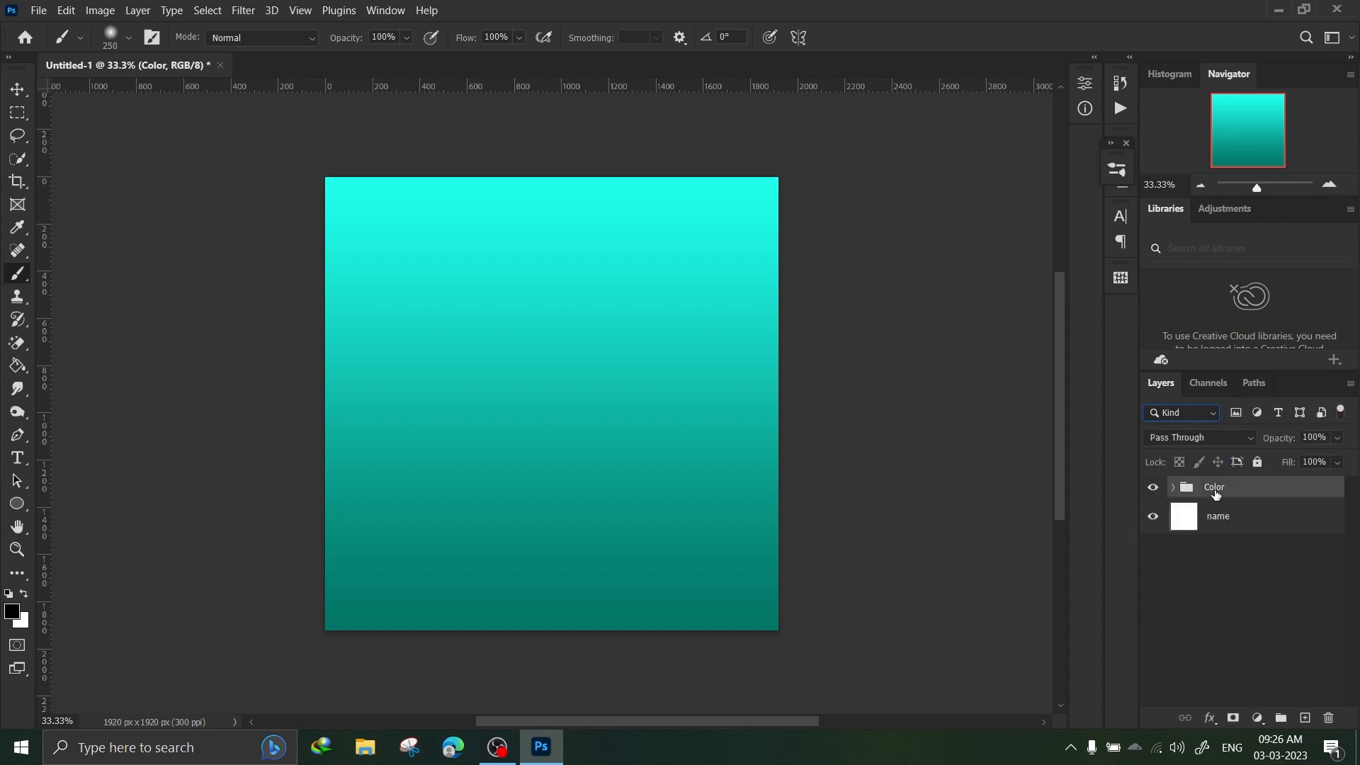
right_click(1248, 494)
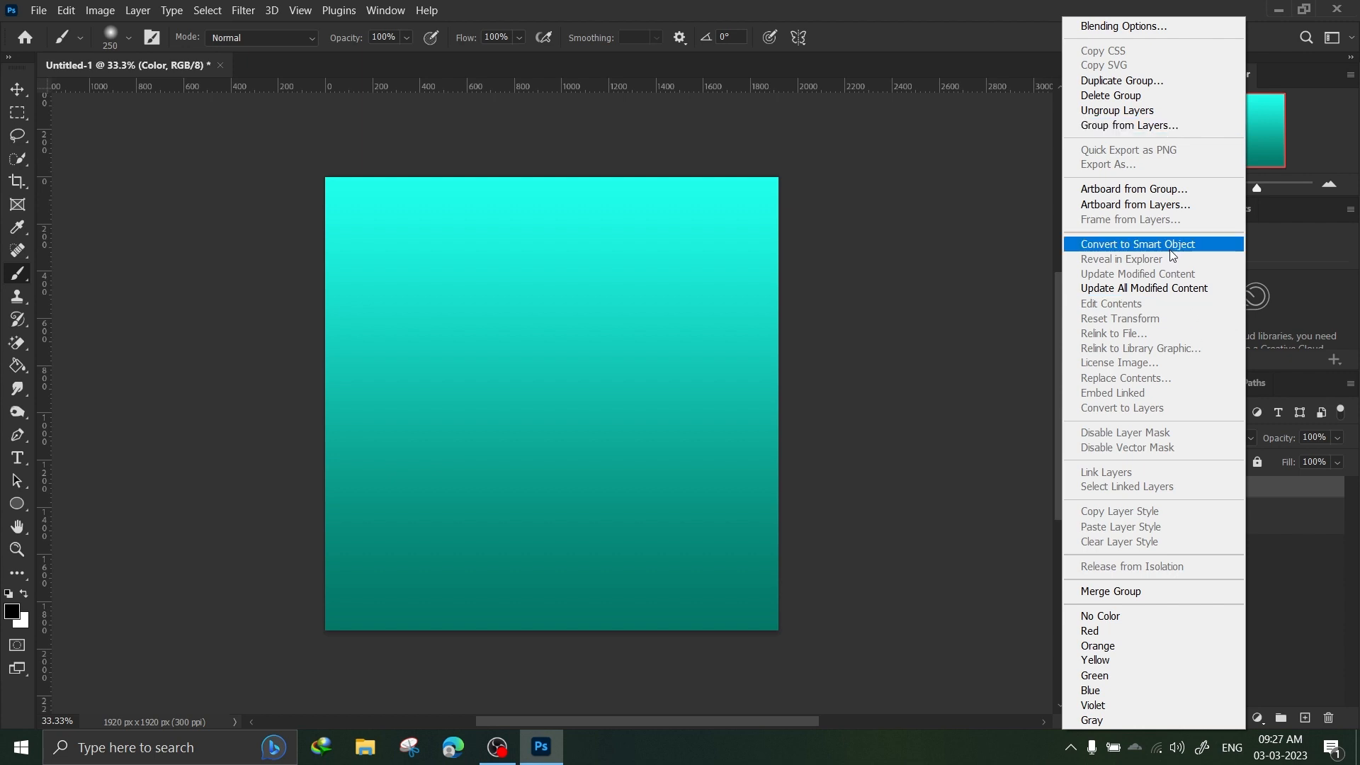
left_click(1177, 616)
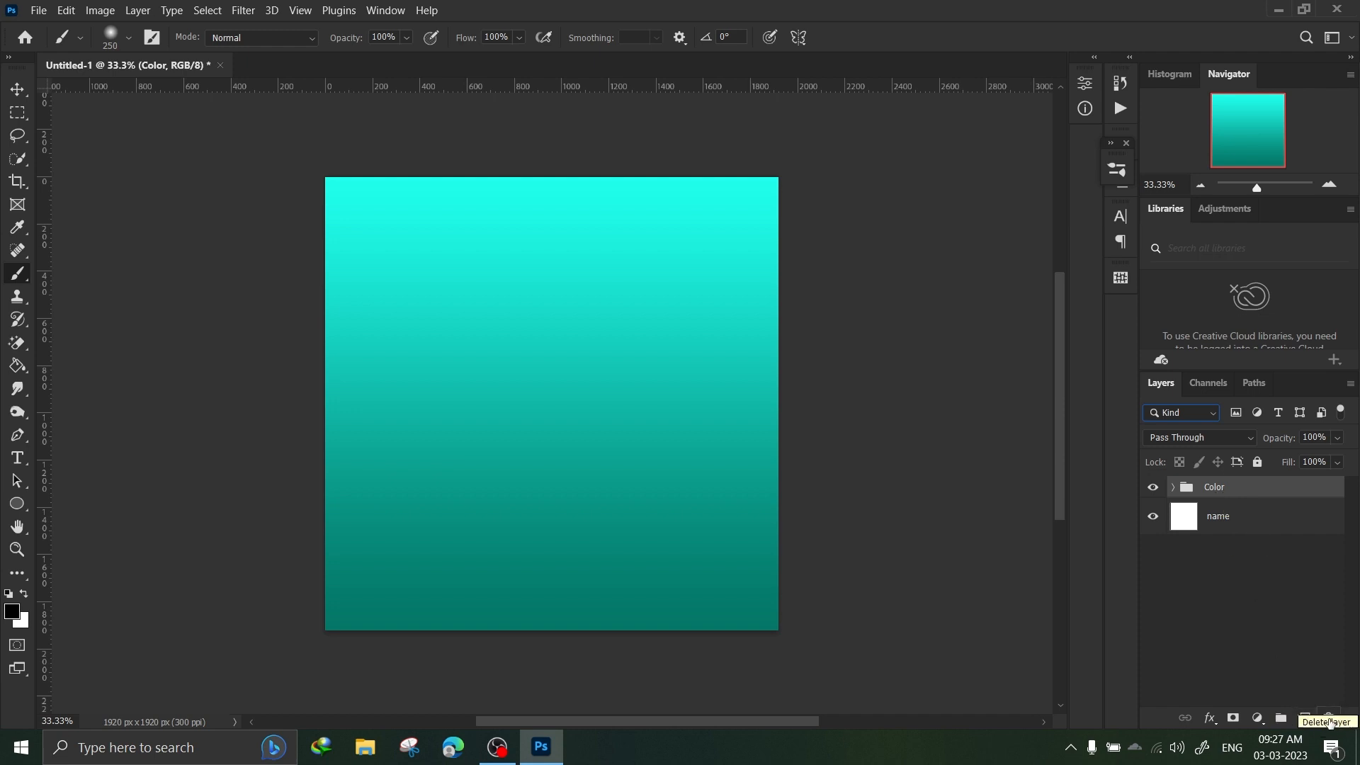
Step: Look over the layer styles available for the Color group, from Blending Options to Drop Shadow, without adding one
left_click(1211, 717)
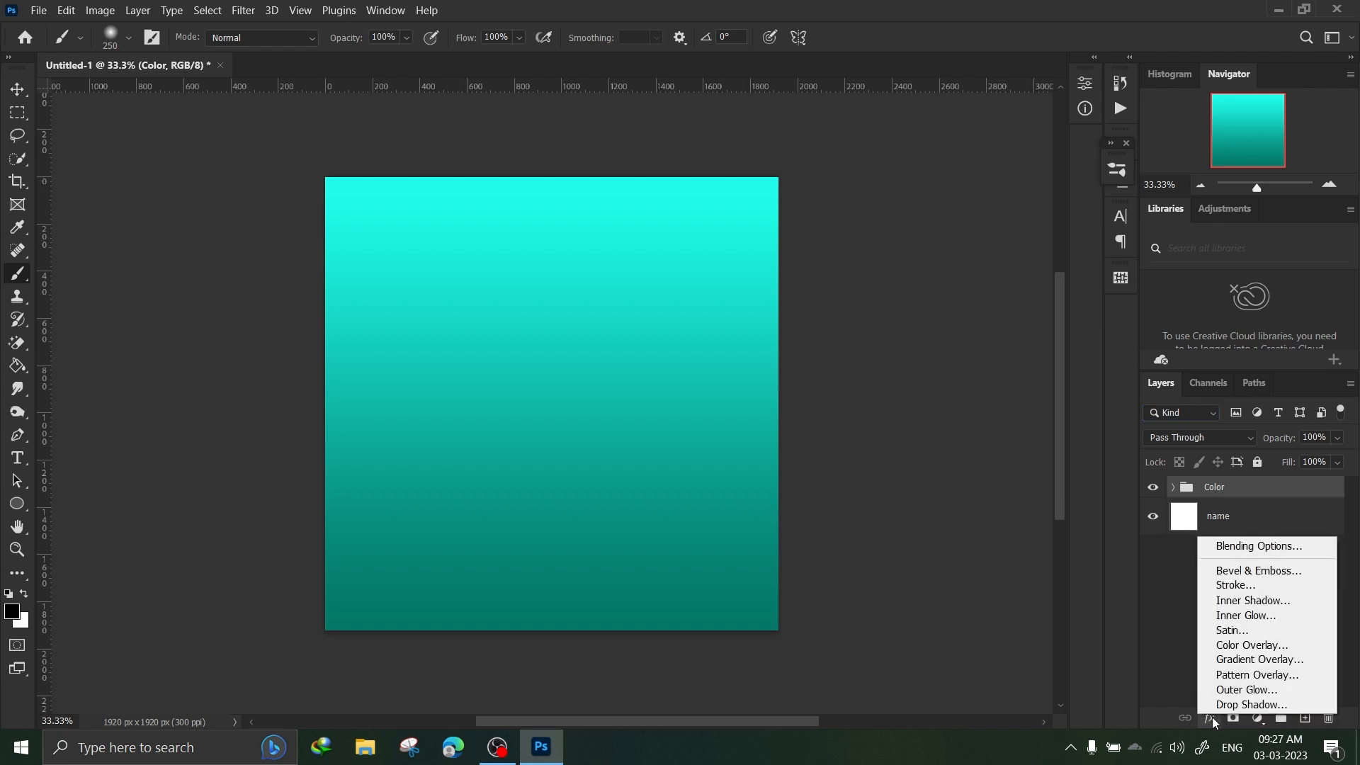
left_click(1210, 718)
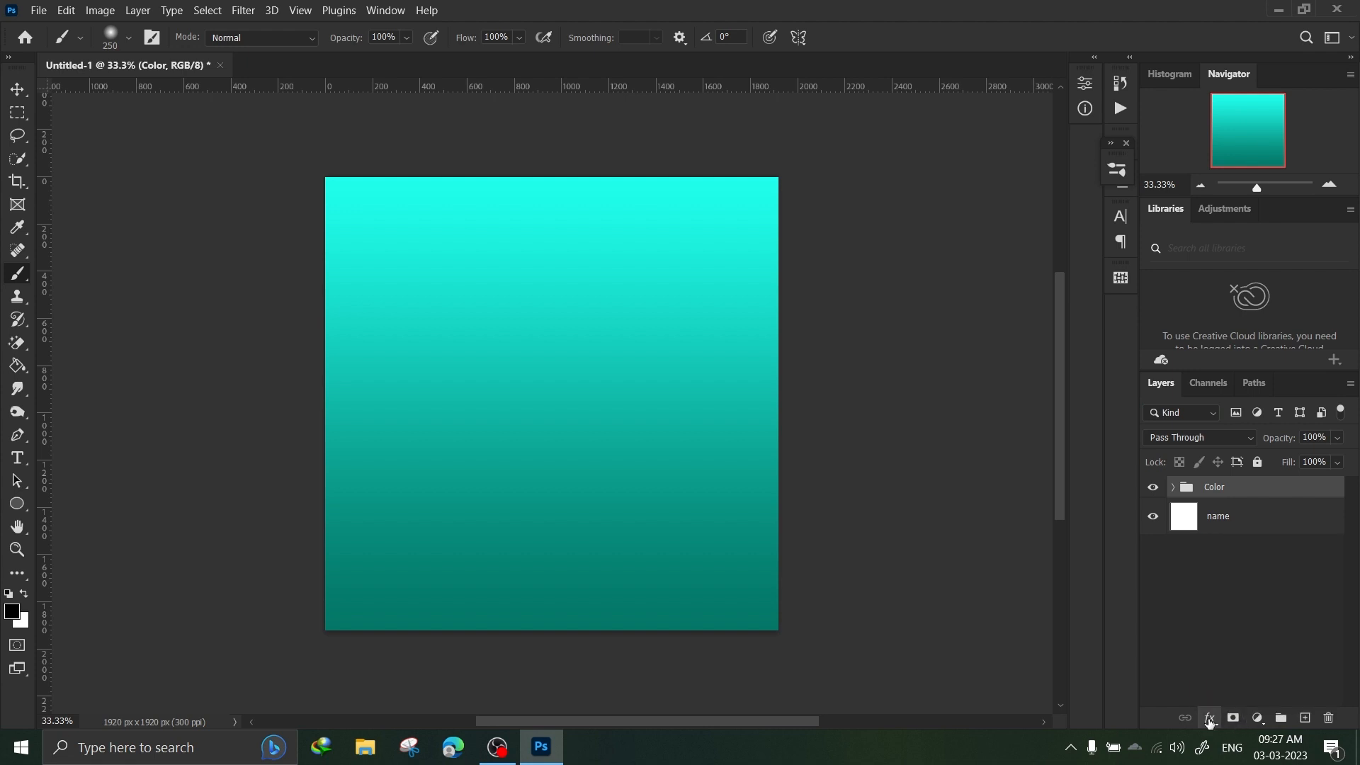
left_click(1210, 720)
left_click(1209, 720)
left_click(1209, 720)
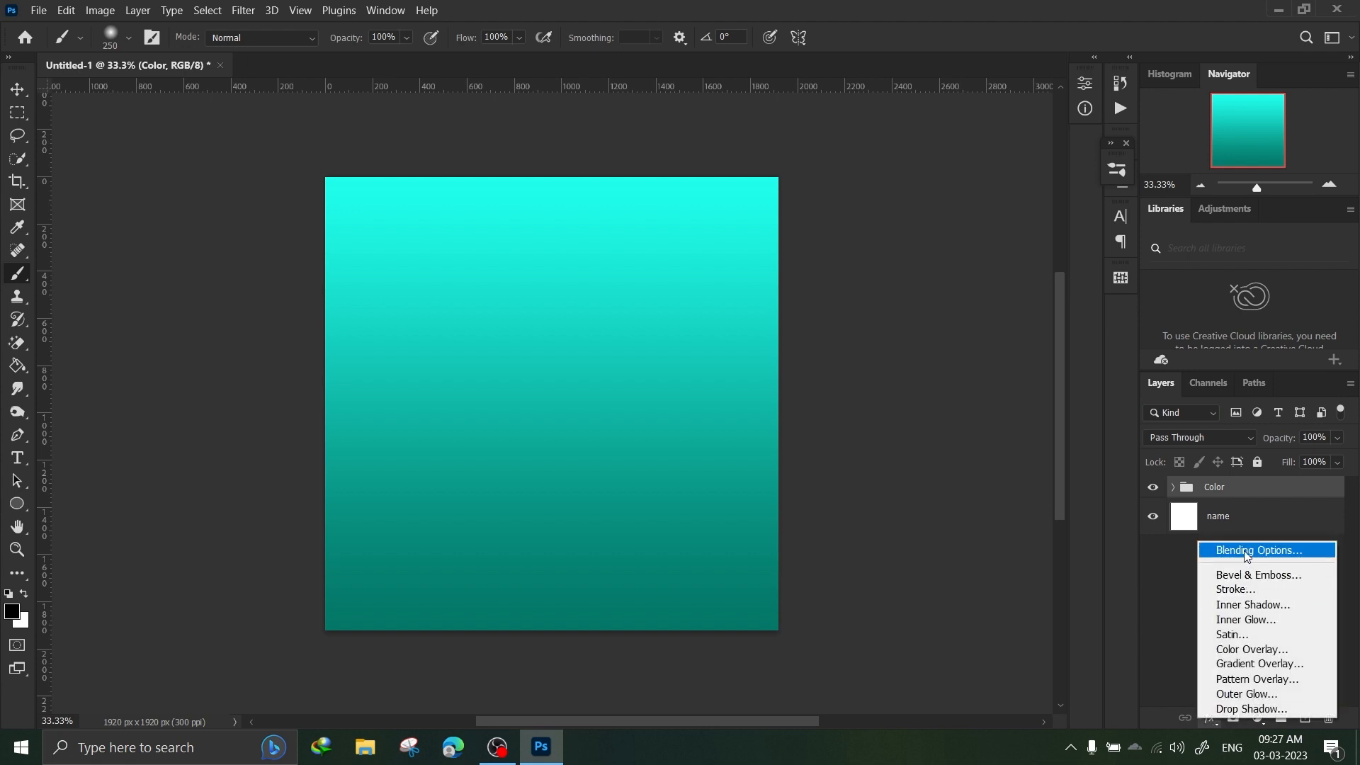
left_click(1158, 670)
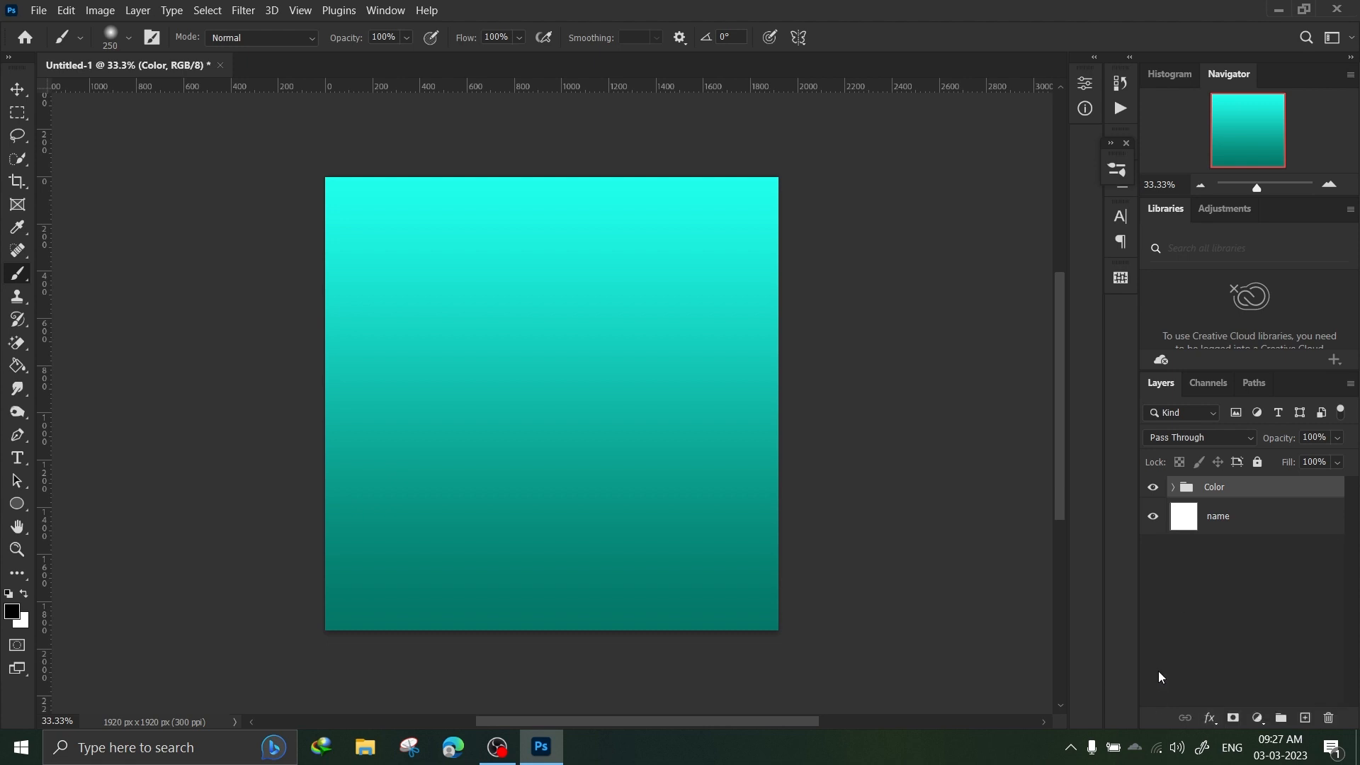